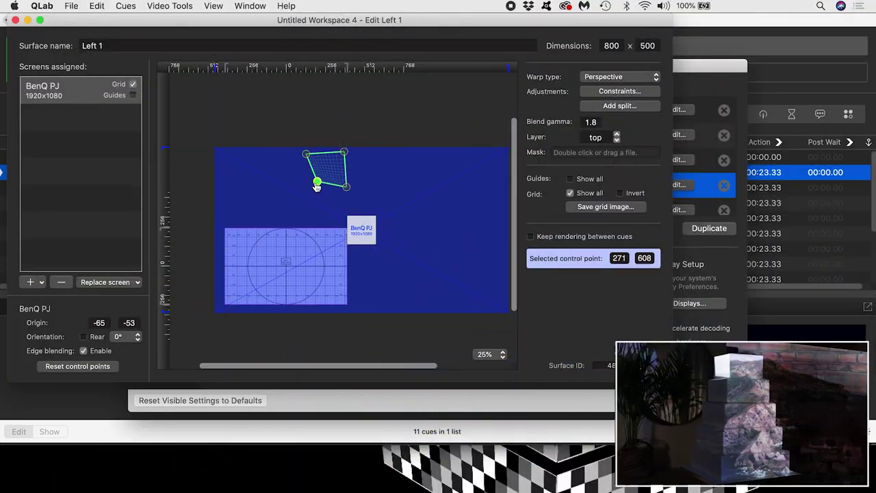
Step: Pick a corner point of the Left 1 surface warp in the surface editor
left_click(305, 155)
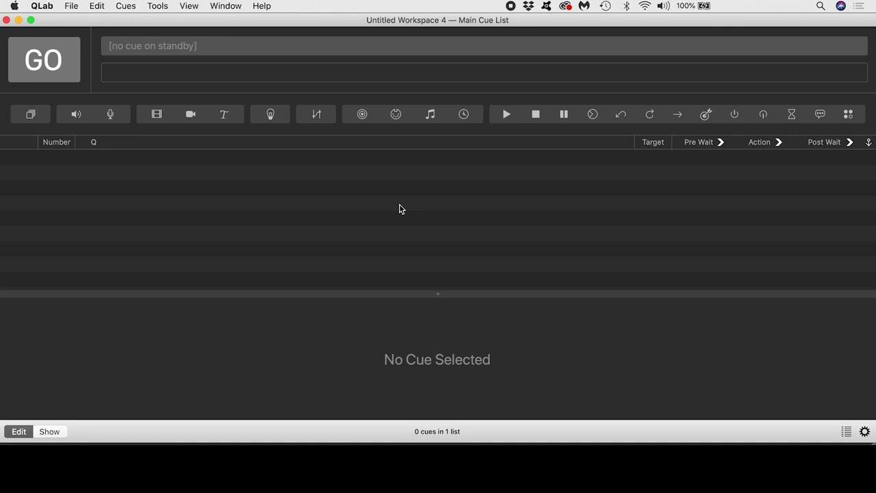
Step: In MadMapper, add a new quad and set its media to TestCard after previewing other generators
key("cmd+Tab")
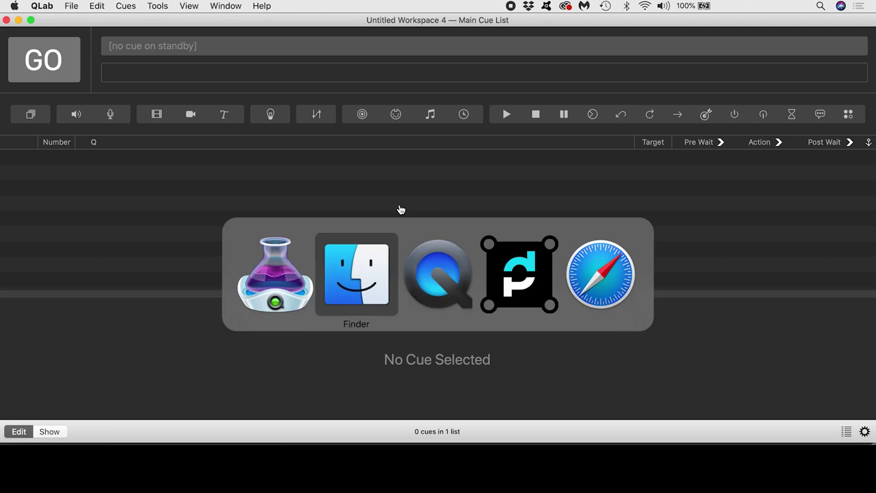
key("super+Tab")
key("super+Tab")
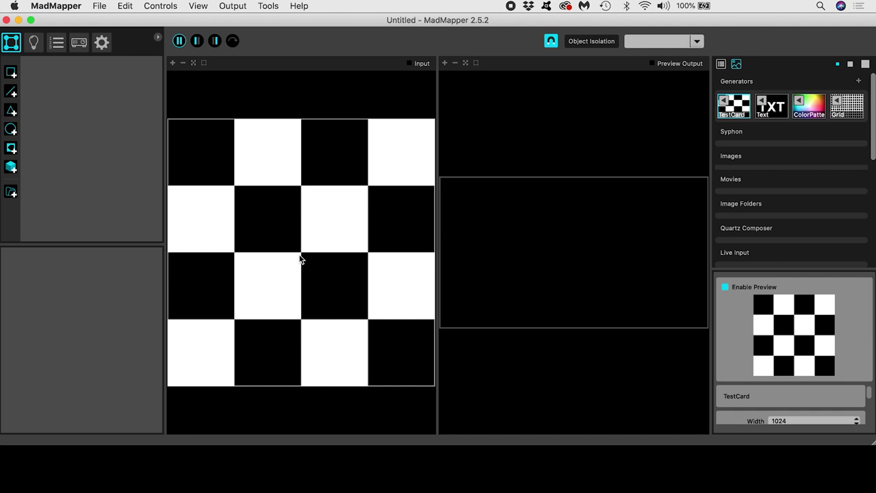
left_click(10, 73)
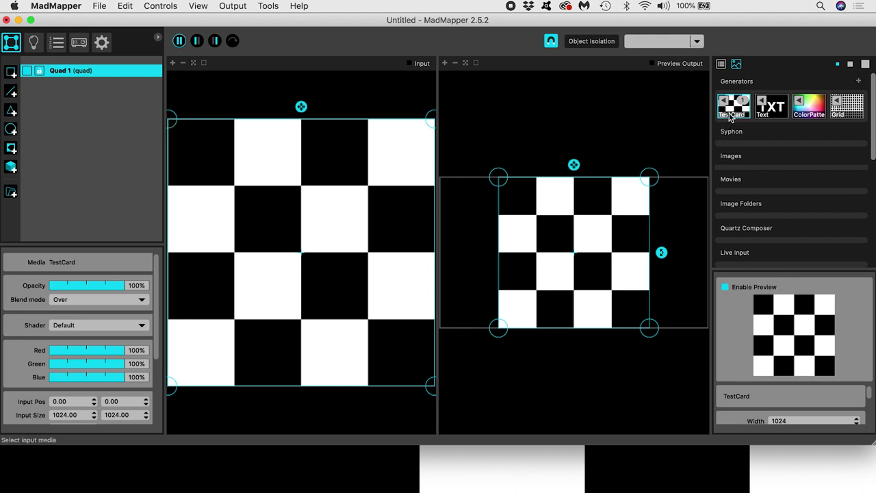
left_click(772, 115)
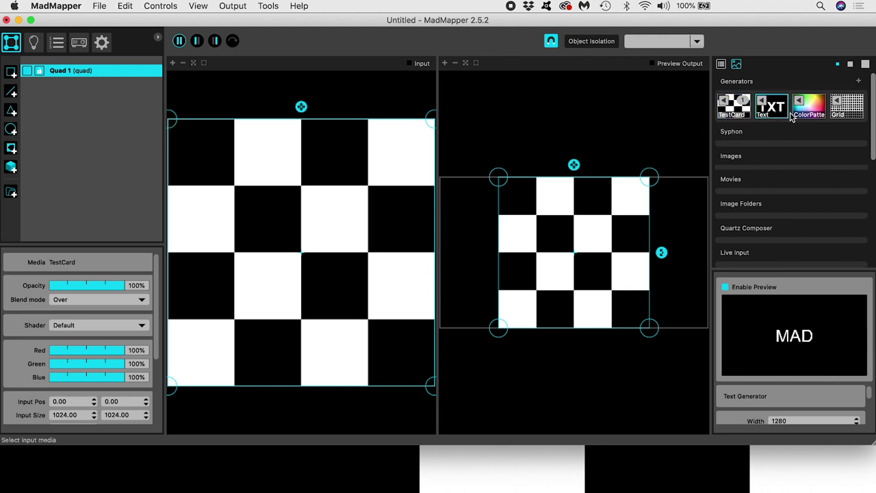
left_click(807, 116)
double_click(807, 117)
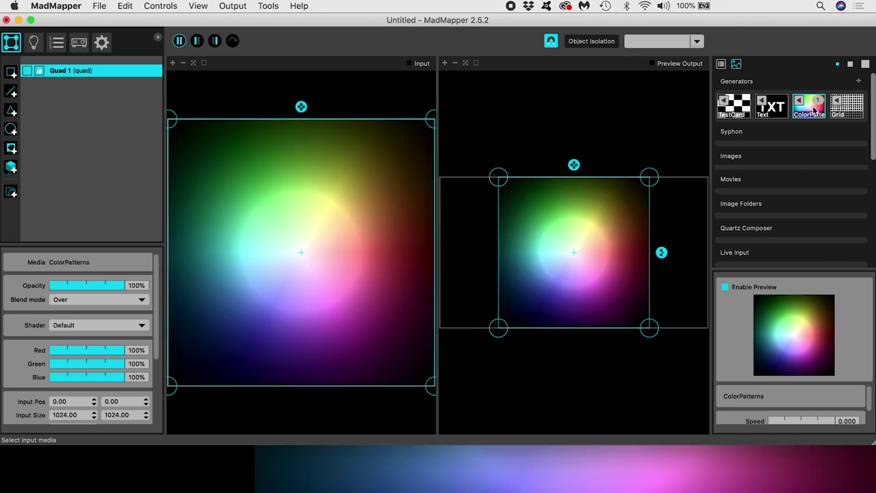
double_click(746, 108)
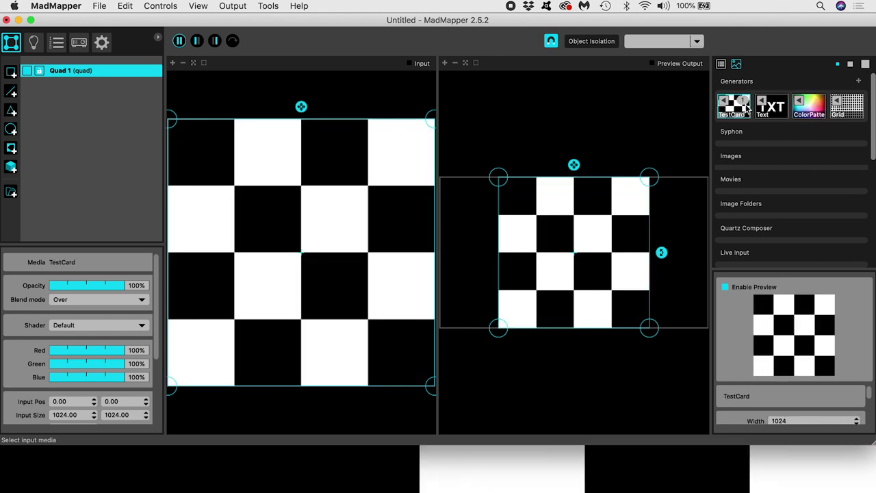
Step: Crop Quad 1's input area and warp its output corners into a small skewed quad
left_click_drag(432, 122, 326, 221)
left_click_drag(175, 390, 246, 249)
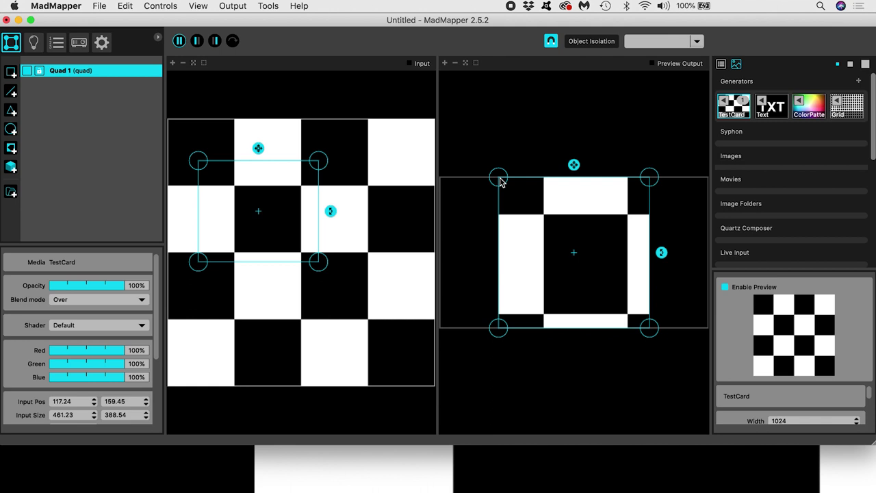
left_click_drag(500, 181, 524, 231)
left_click_drag(502, 331, 544, 269)
left_click_drag(647, 182, 572, 224)
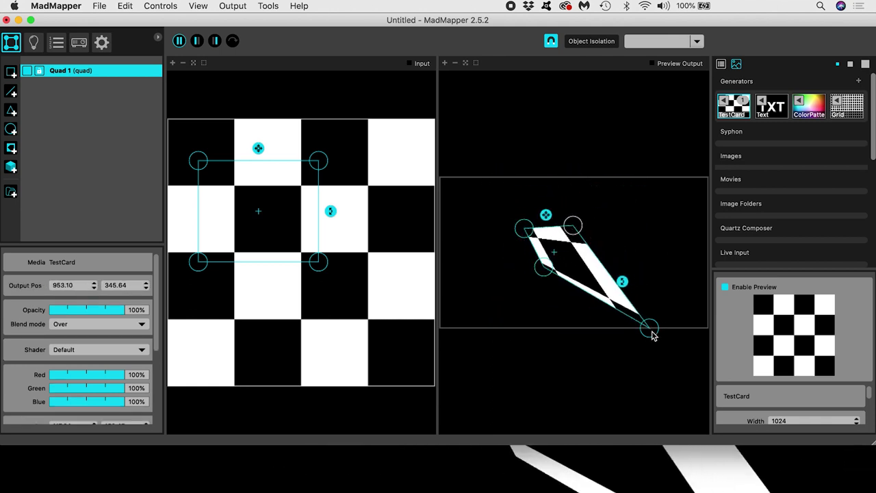
left_click_drag(652, 336, 595, 270)
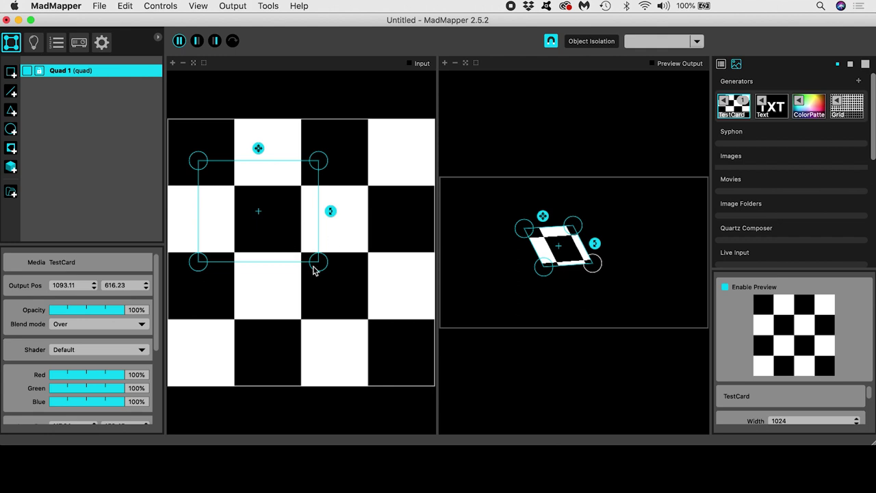
left_click_drag(314, 264, 389, 340)
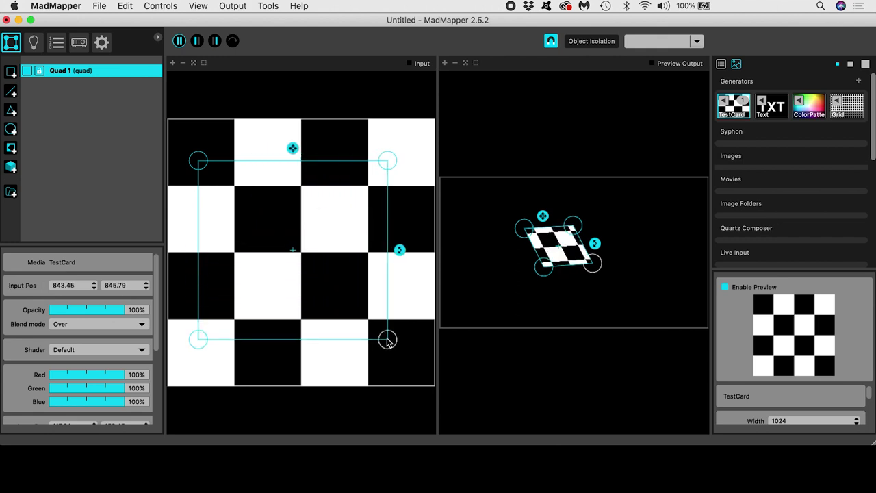
left_click_drag(362, 280, 390, 253)
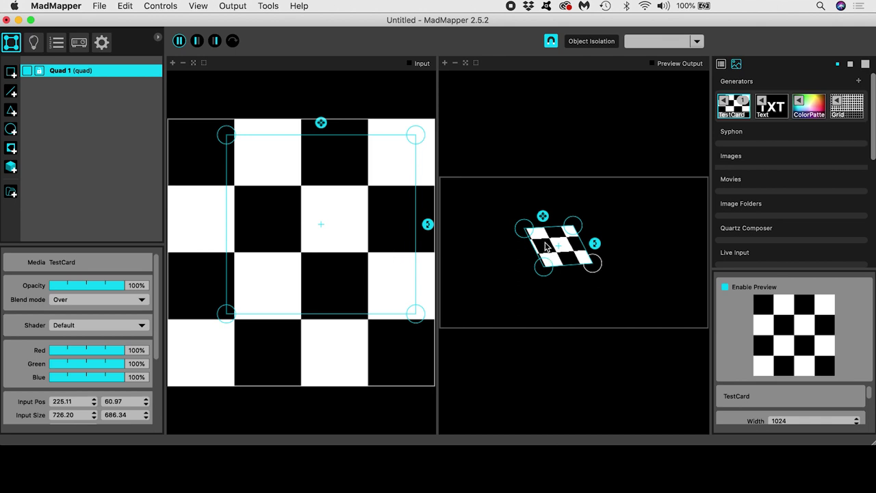
left_click_drag(525, 228, 517, 223)
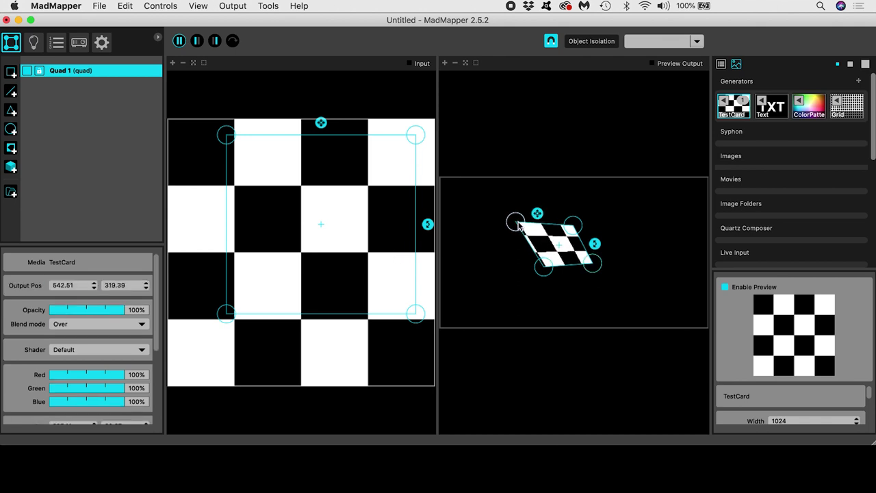
Step: Add more quads until the list reaches Quad 7, briefly checking QLab before returning
left_click(11, 73)
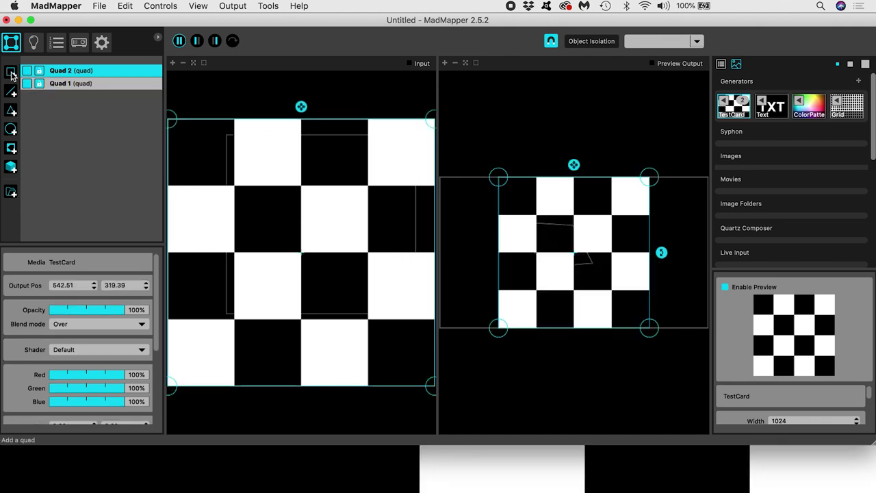
left_click(11, 72)
left_click(11, 73)
left_click(11, 72)
left_click(11, 72)
left_click(10, 73)
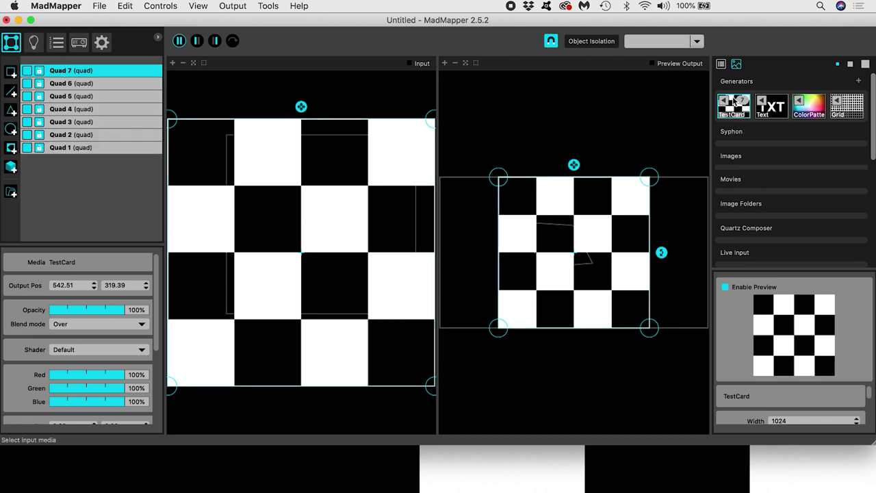
key("super+Tab")
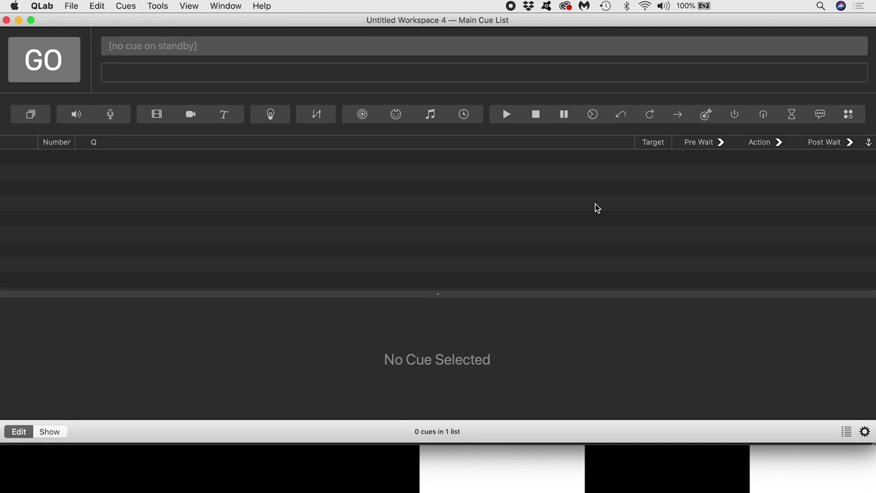
key("super+Tab")
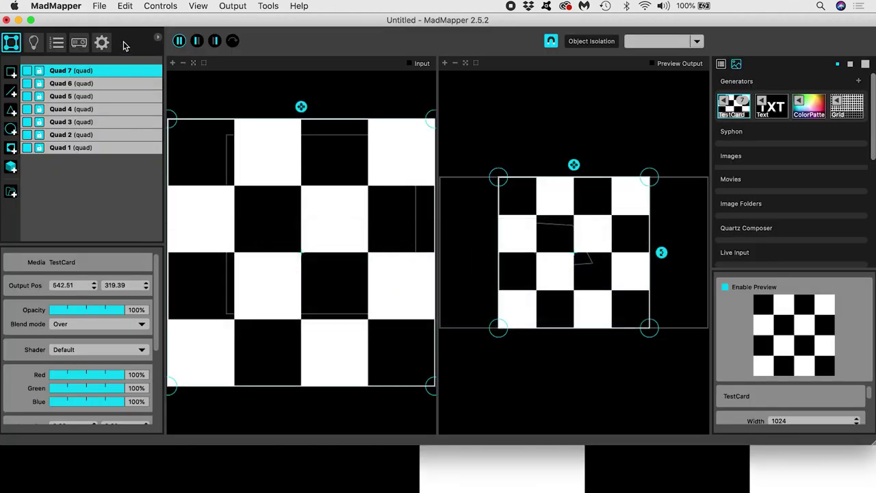
Step: Open the recent Cake_Mapping project, discarding changes to the untitled project
left_click(104, 8)
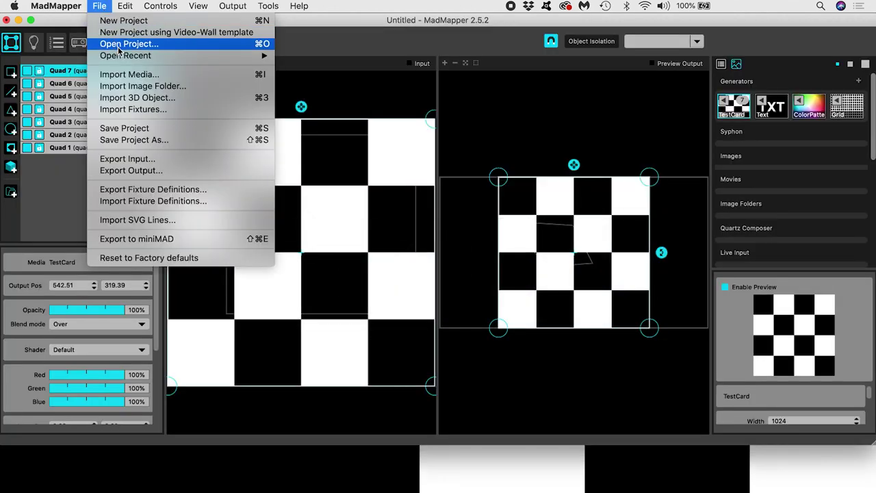
mouse_move(123, 56)
left_click(322, 57)
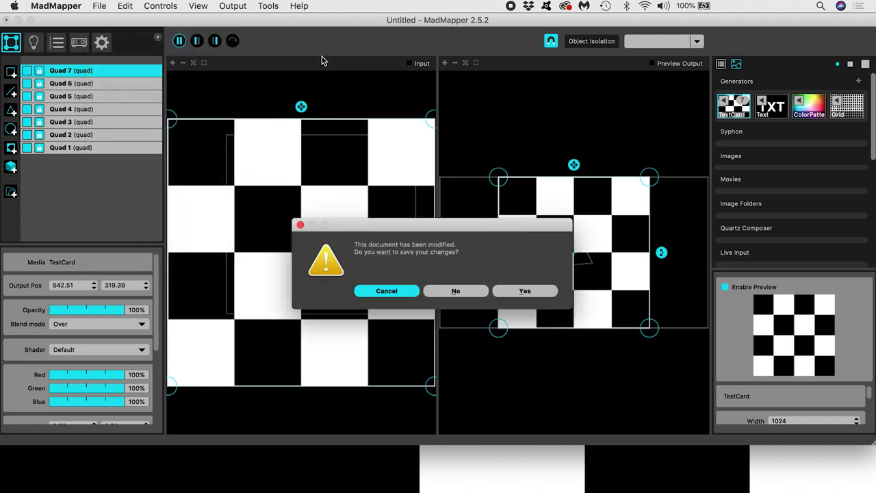
left_click(448, 293)
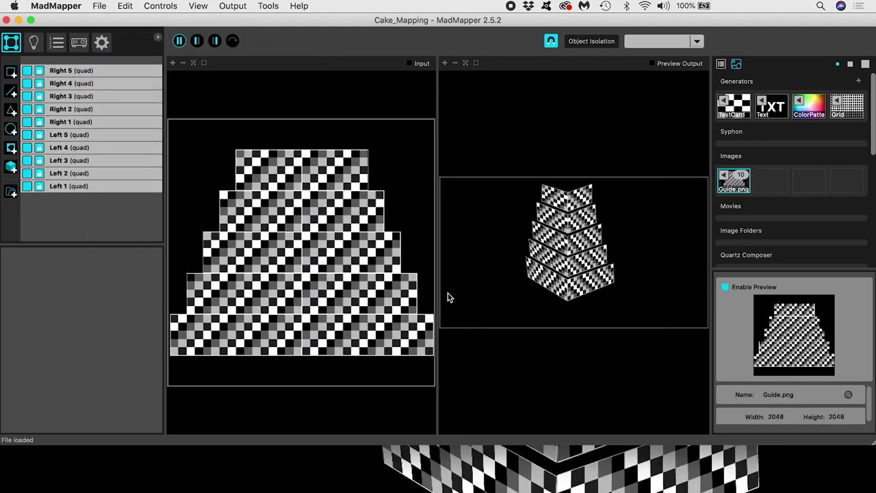
Step: Inspect the ten Left and Right tier quads, ending on Left 3, and return to QLab
left_click(73, 85)
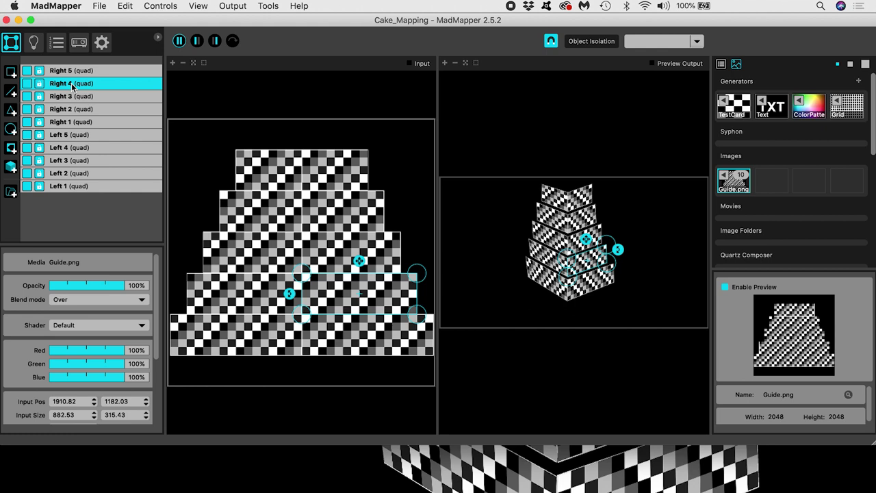
key("super+a")
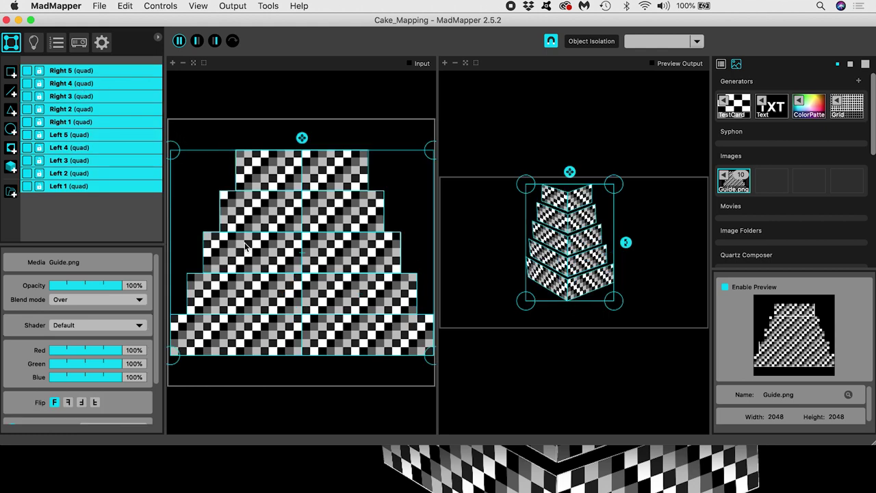
left_click(96, 222)
left_click(74, 162)
left_click(72, 137)
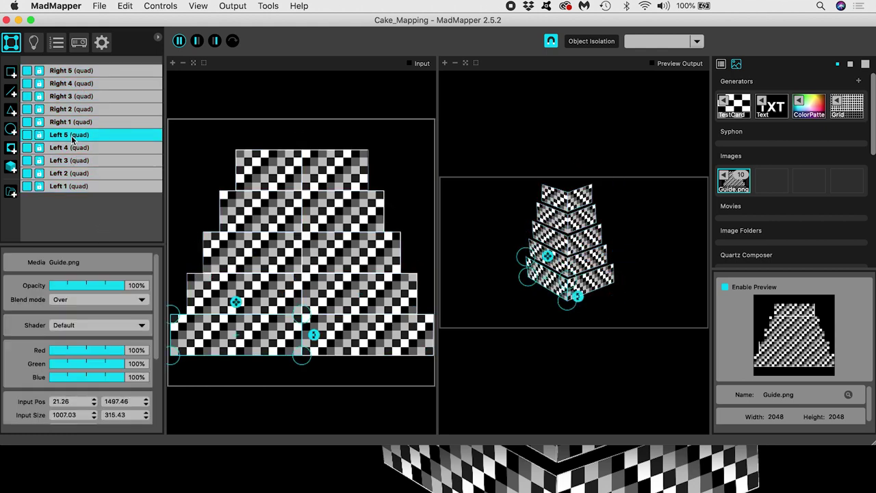
left_click(78, 161)
key("super+Tab")
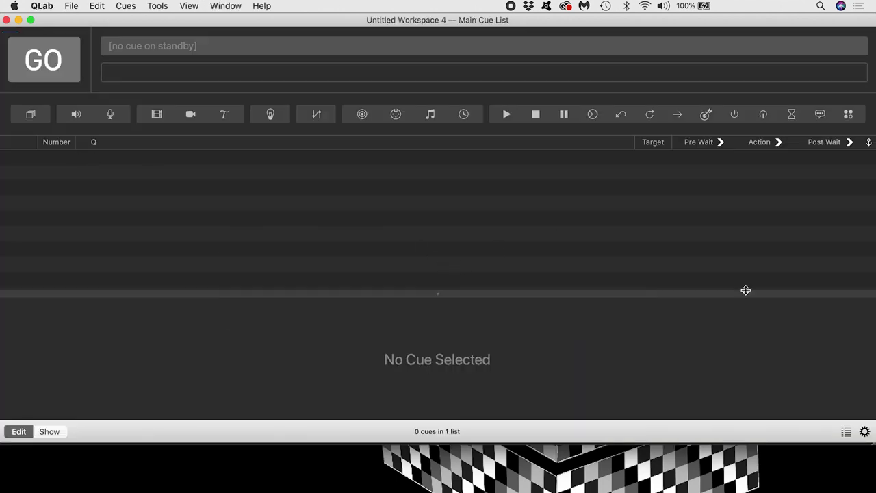
Step: In the workspace video settings, create a new empty surface named 'Left 1'
left_click(865, 432)
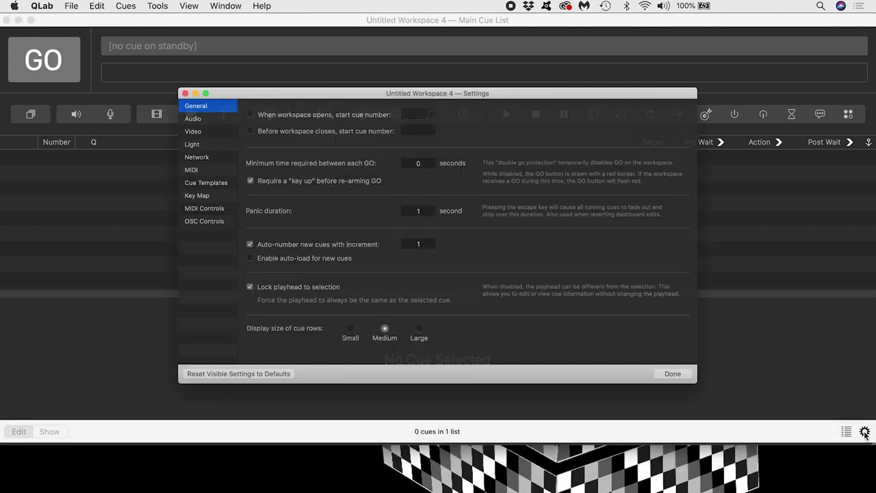
left_click(154, 113)
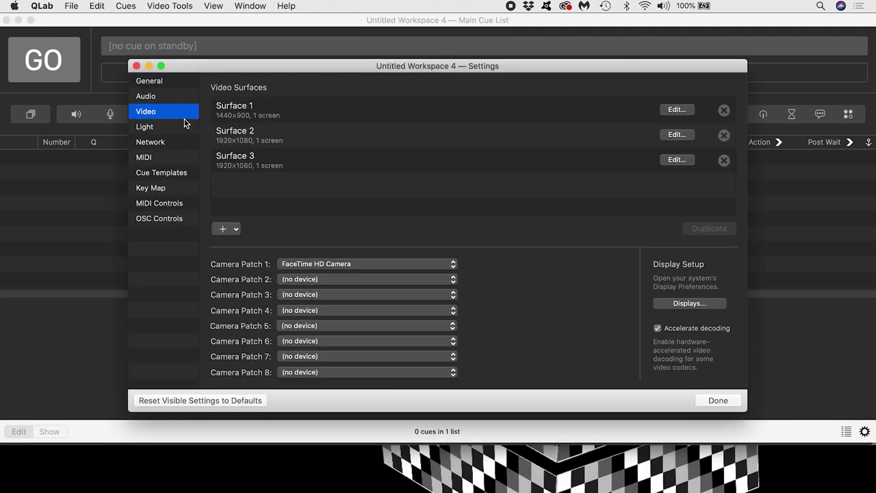
left_click(235, 229)
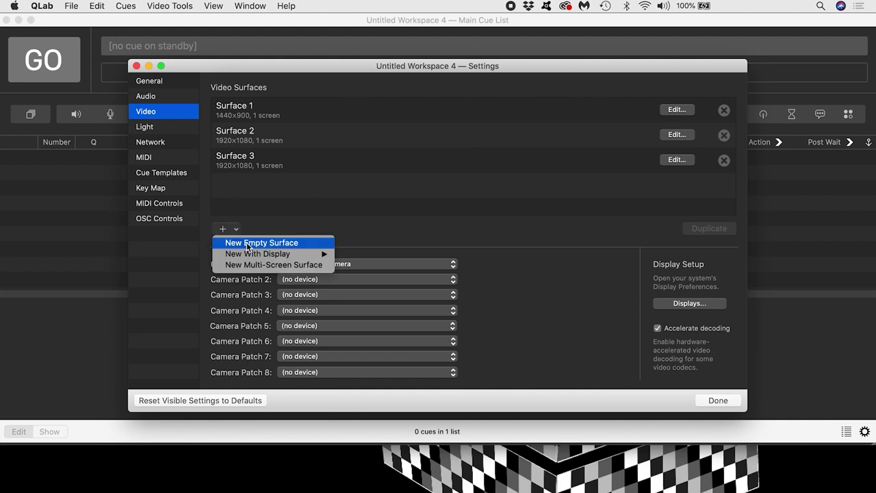
left_click(228, 228)
type("Left 1")
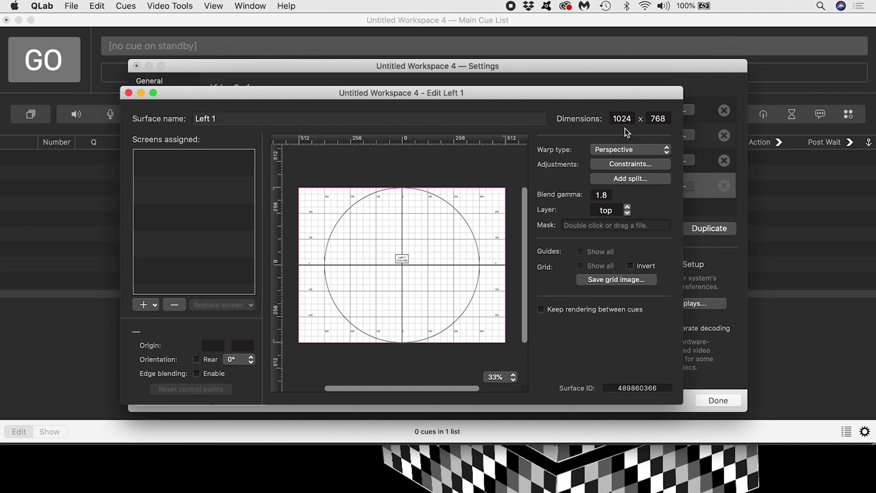
Step: Set the Left 1 surface dimensions to 800 × 500
left_click(631, 119)
double_click(631, 118)
type("800")
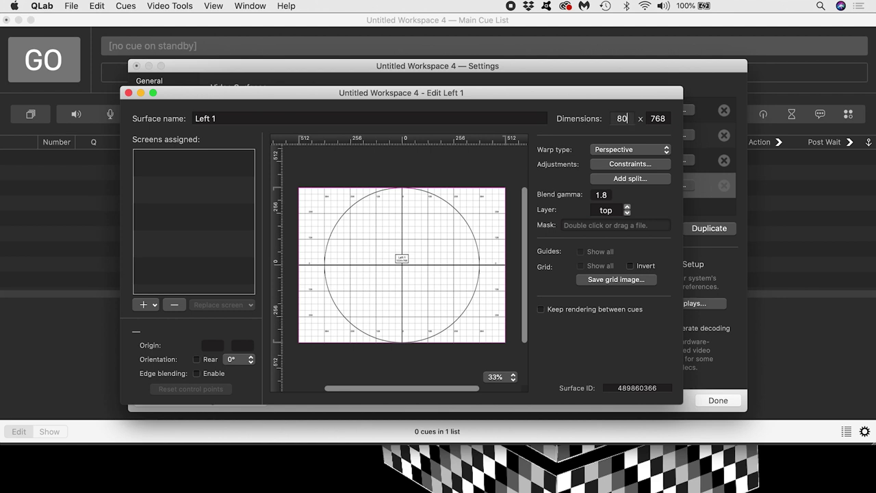
double_click(661, 117)
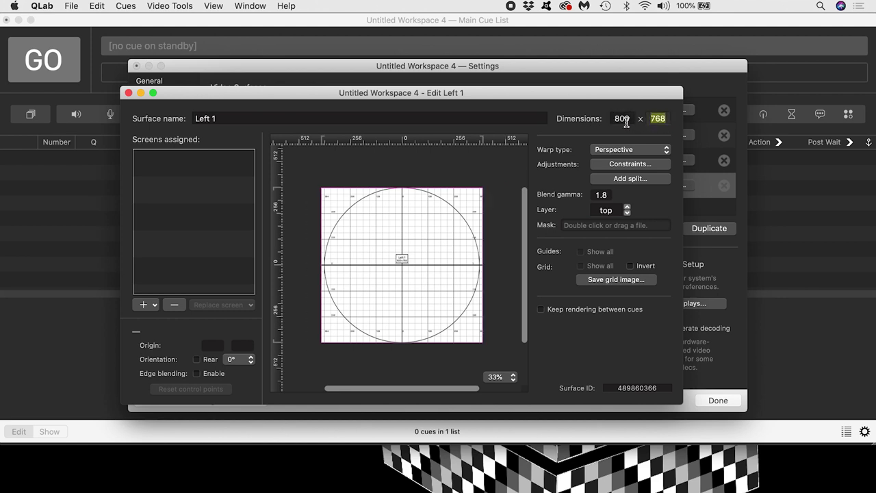
type("500")
key("Return")
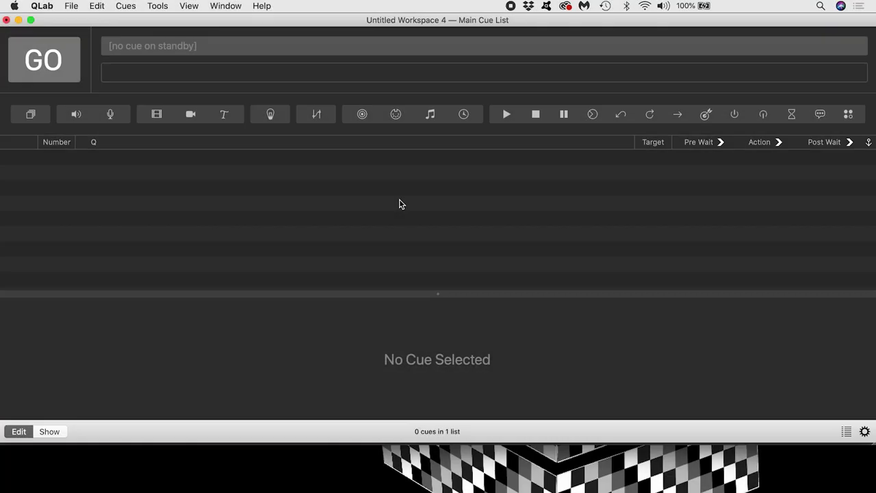
Step: Drag Guide.png from Finder's Tutorial Assets into the QLab cue list as a new cue
key("super+Tab")
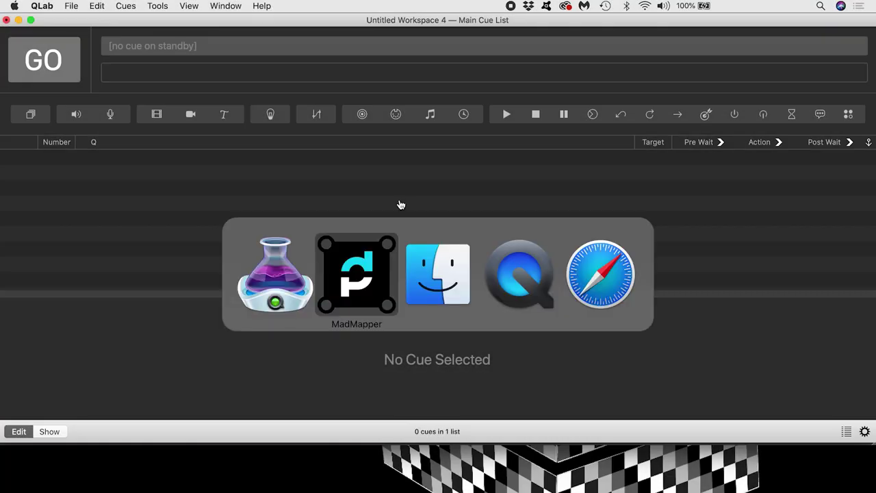
key("super+Tab")
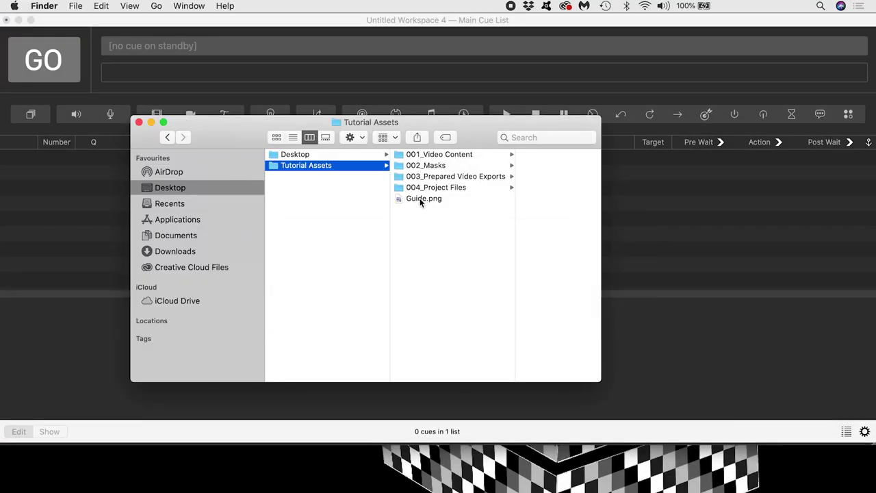
left_click_drag(420, 197, 92, 193)
left_click(107, 161)
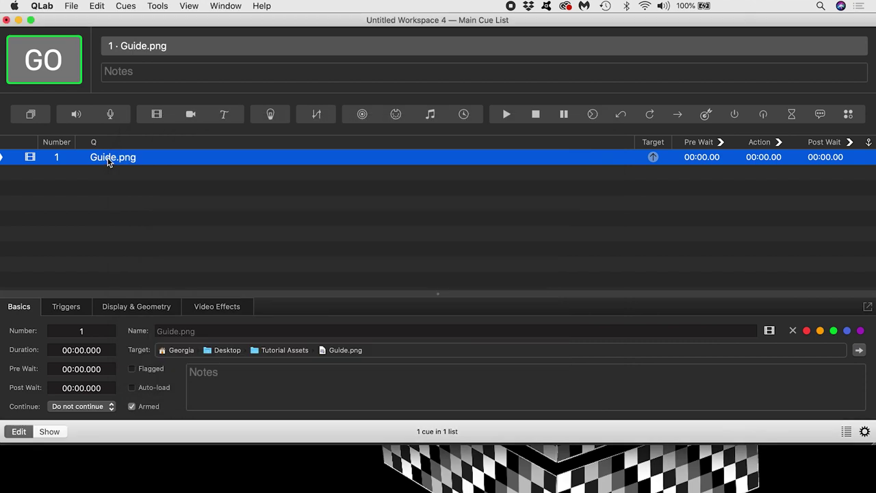
Step: Assign the Guide.png cue to the Left 1 surface with Custom Geometry mode
left_click(122, 308)
left_click(123, 332)
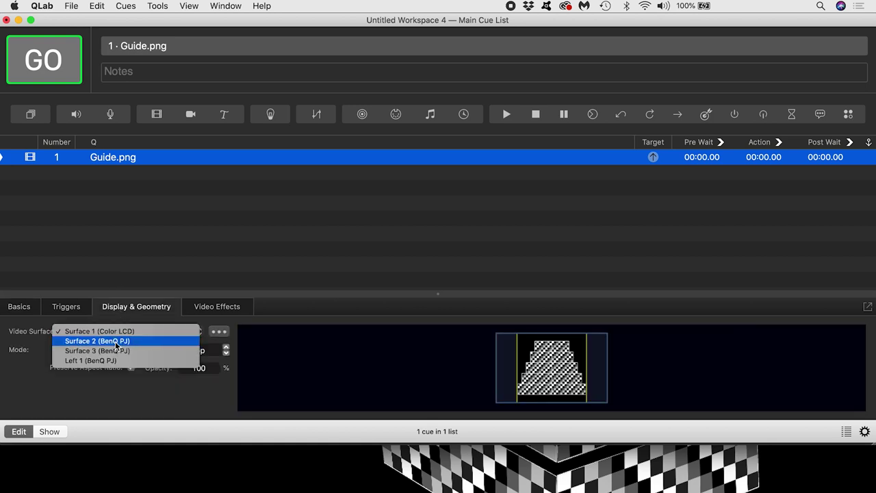
left_click(113, 361)
left_click(89, 350)
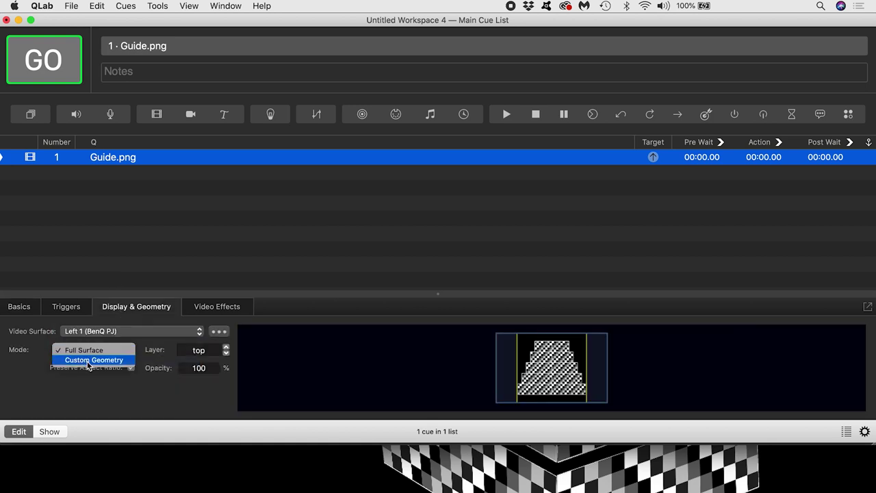
left_click(88, 361)
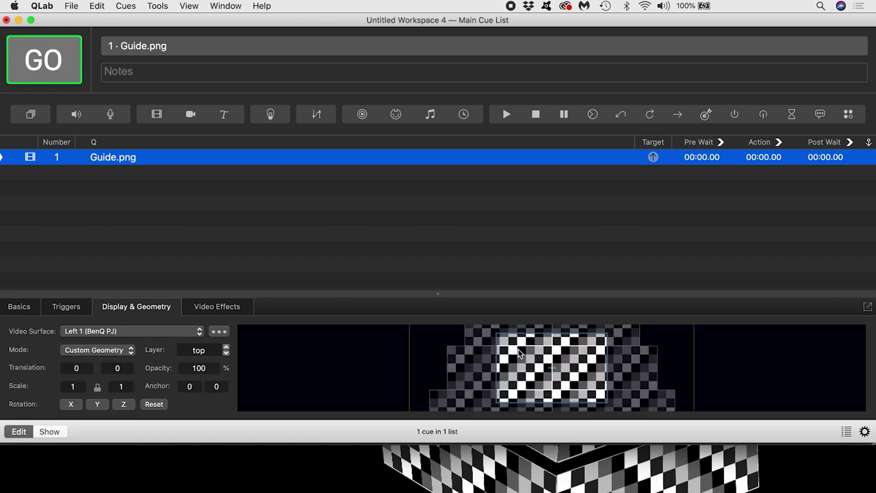
Step: Scale the guide image to 1.569 and position it at 391, -988.9 over the cake tier
left_click_drag(521, 354, 548, 405)
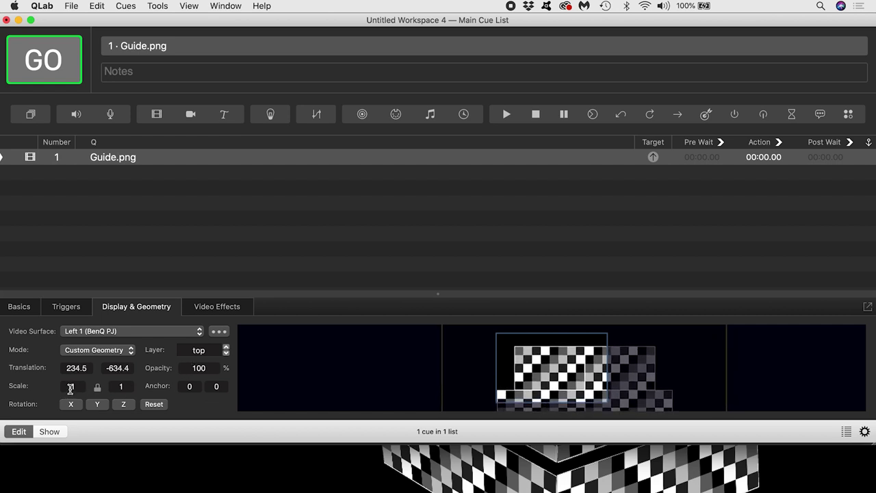
left_click_drag(70, 388, 348, 382)
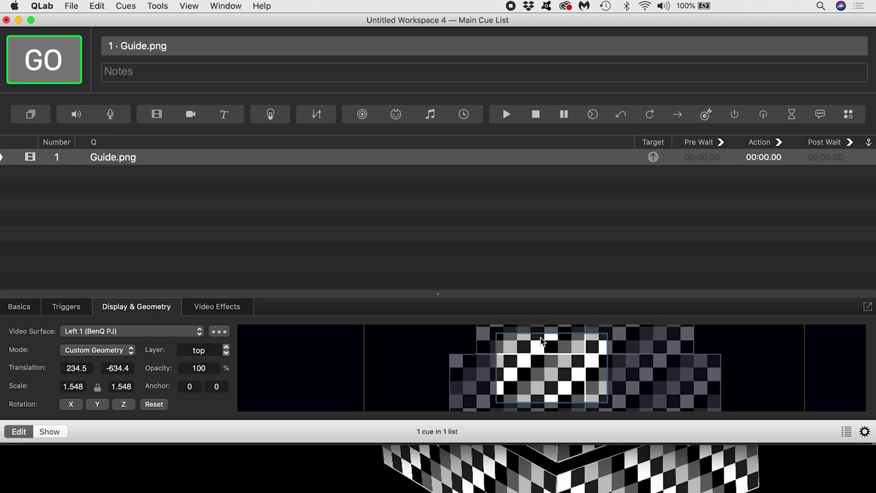
left_click_drag(541, 340, 561, 388)
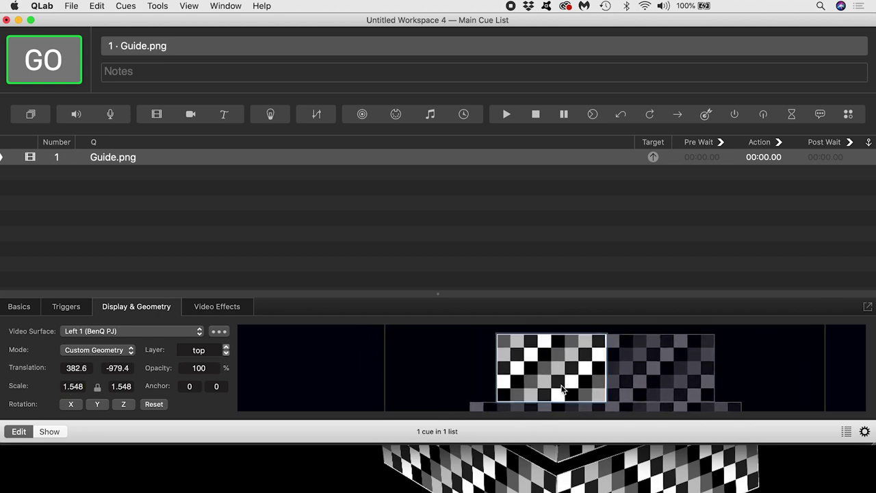
mouse_move(68, 387)
left_mouse_down()
mouse_move(240, 387)
mouse_move(69, 387)
left_mouse_up()
scroll(549, 376, "up", 2)
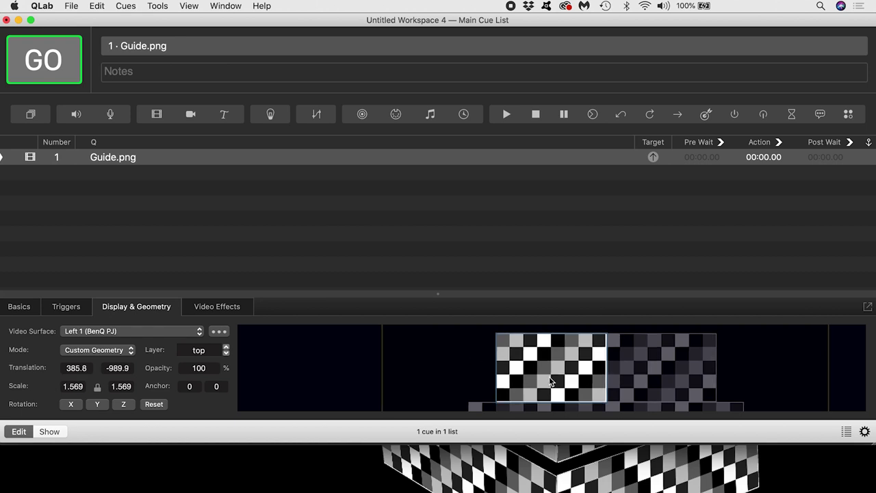
left_click_drag(551, 381, 553, 382)
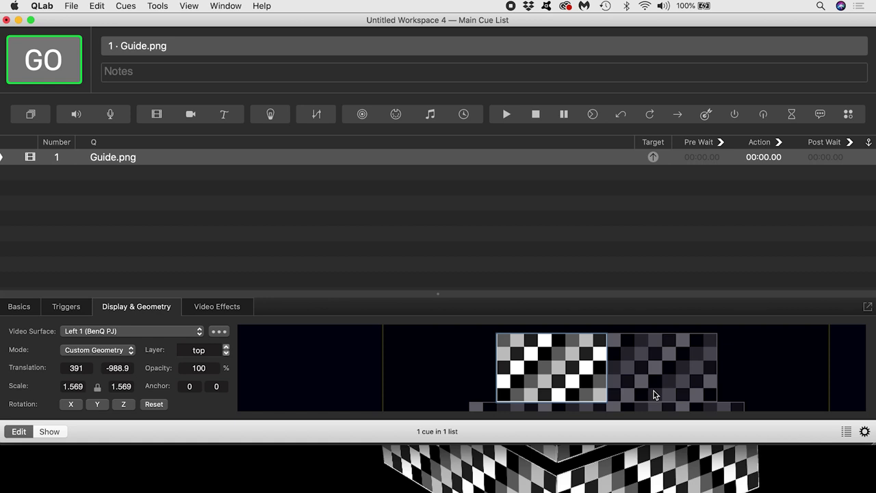
key("super+Tab")
key("super+Tab")
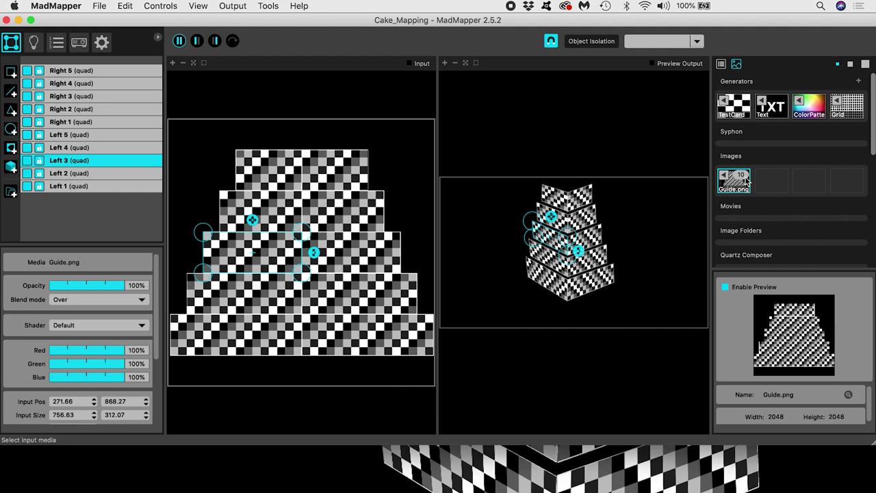
key("super+Tab")
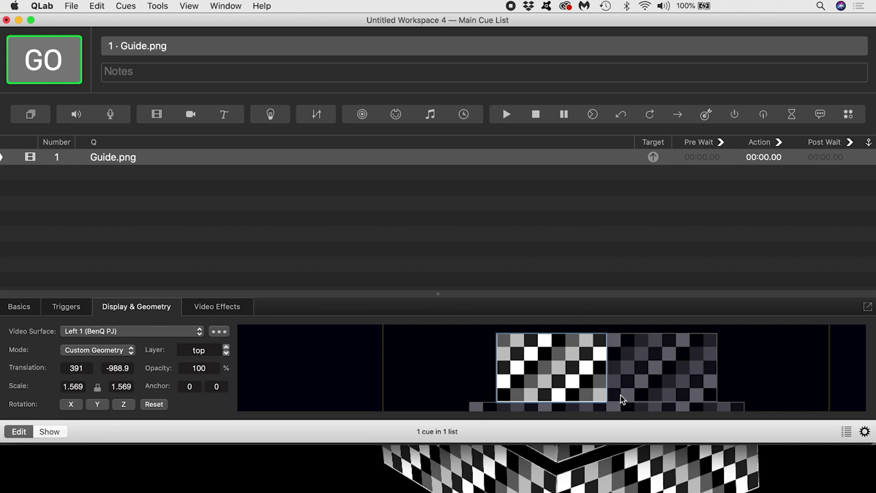
key("super+Tab")
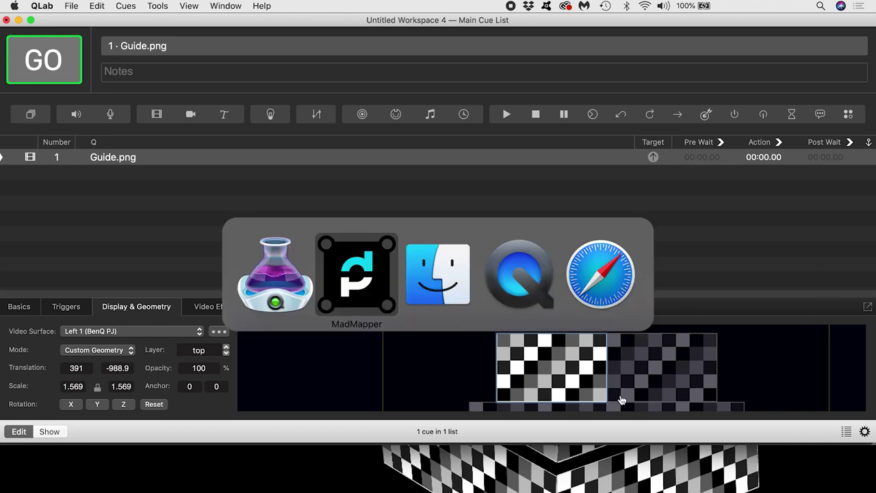
Step: Return to QLab and launch Adobe After Effects 2020 through Spotlight with 'after ef'
left_click(265, 271)
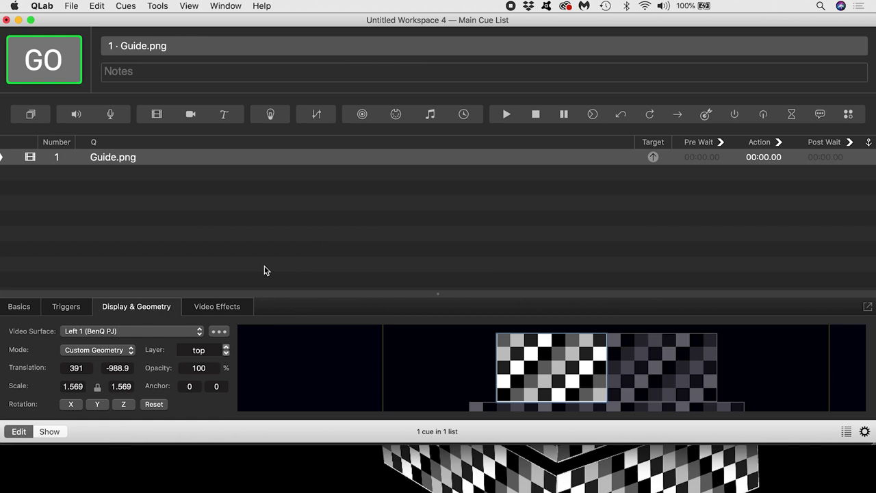
key("super+space")
type("after ef")
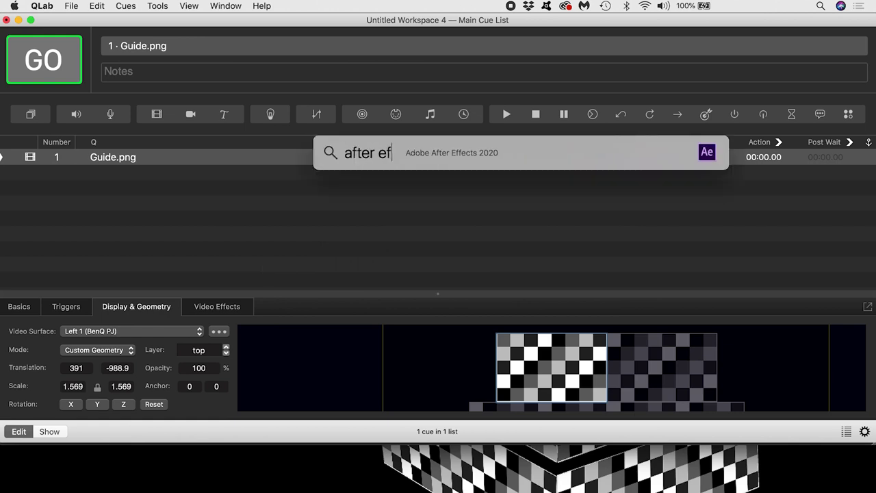
key("Return")
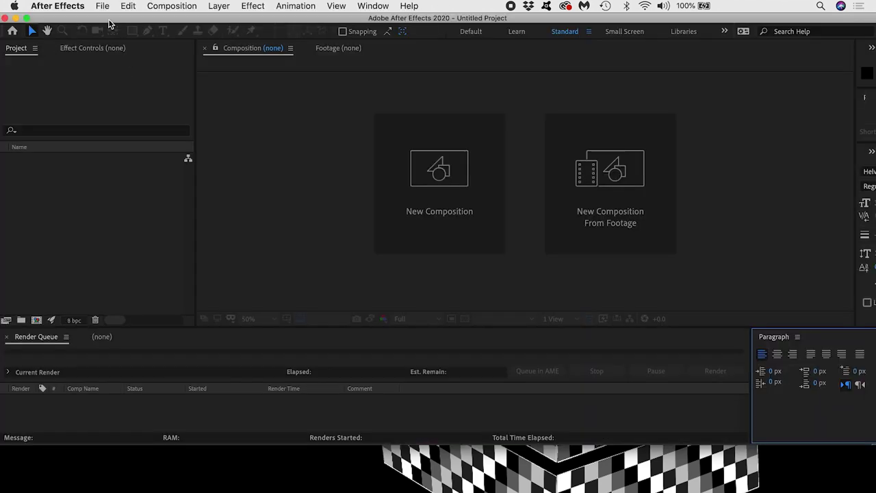
Step: Import Guide.png from the Tutorial Assets folder into the After Effects project
left_click(102, 6)
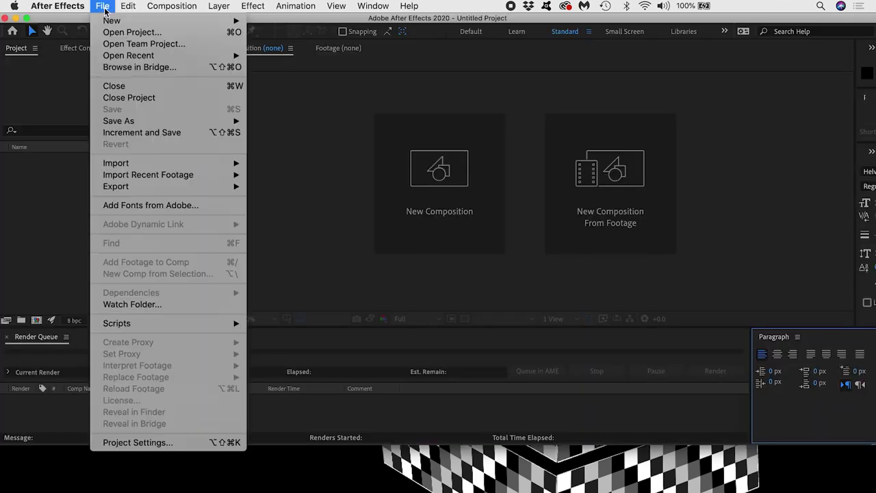
mouse_move(226, 165)
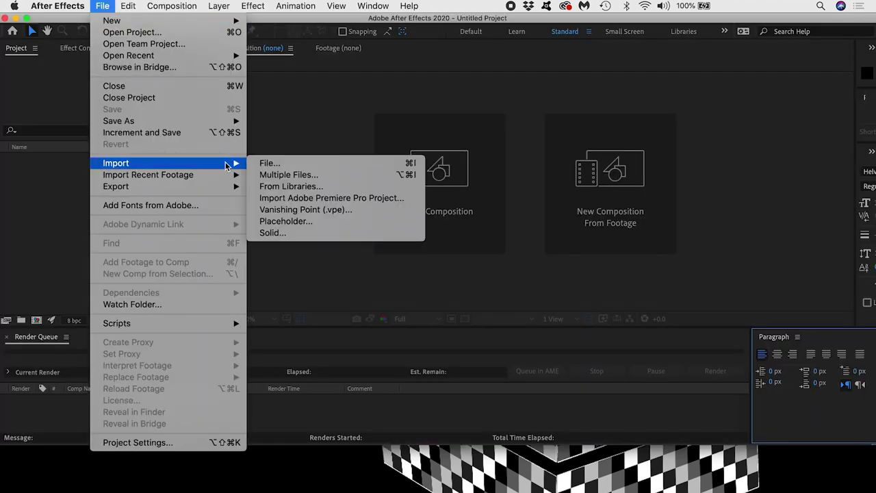
left_click(274, 165)
left_click(308, 81)
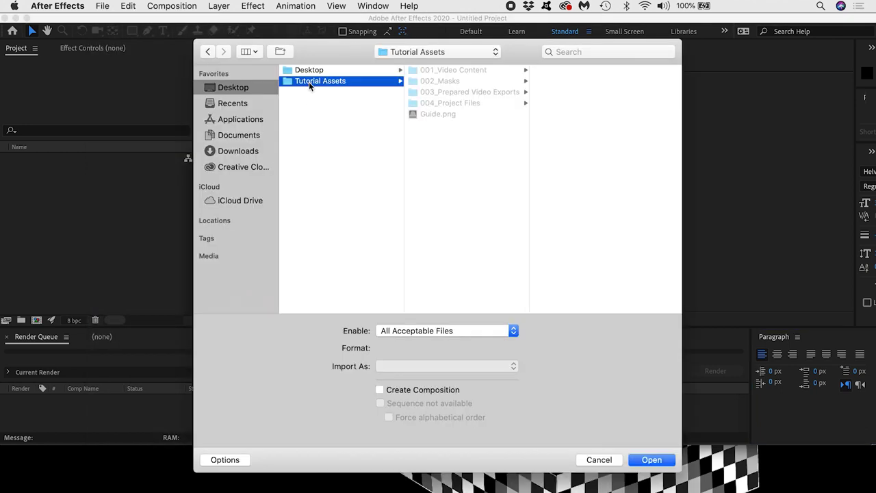
left_click(434, 114)
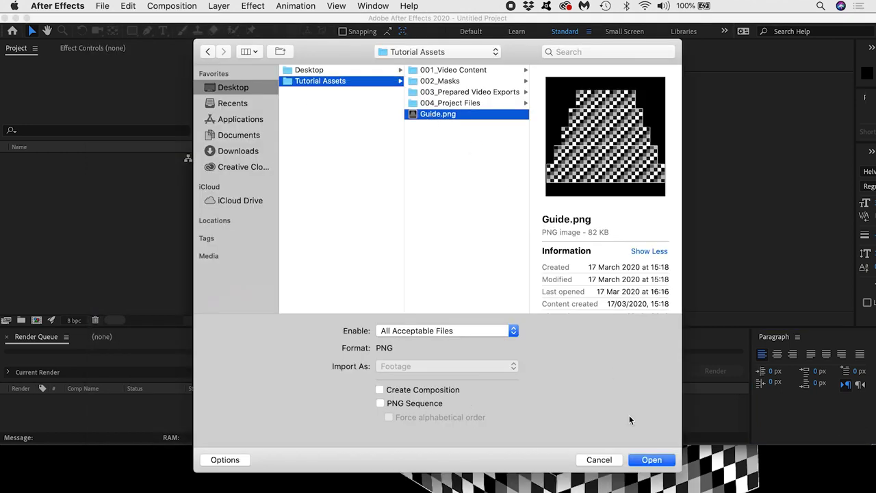
left_click(647, 460)
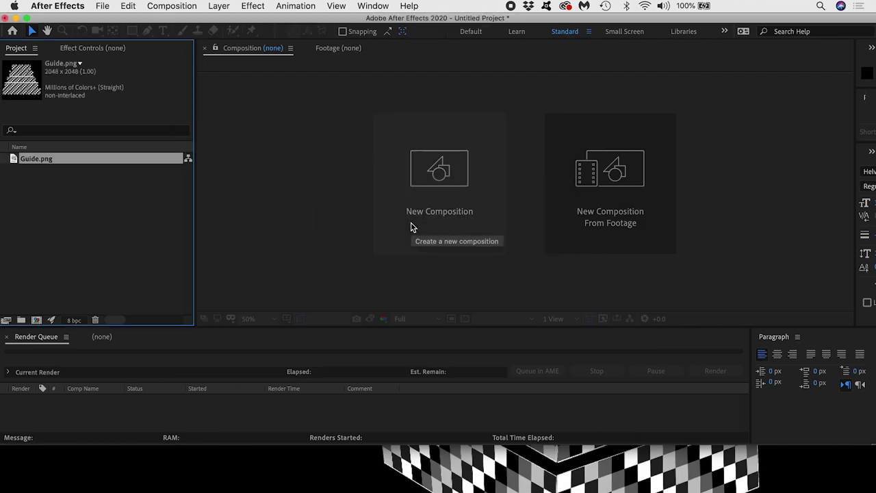
Step: Import 001_Video Content/Mirrorball Mosaic.mov and create a composition from it
double_click(74, 221)
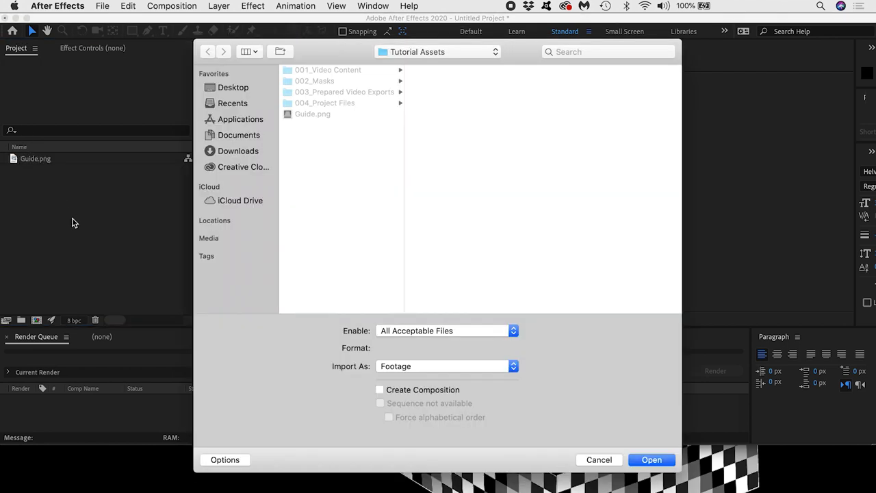
left_click(324, 71)
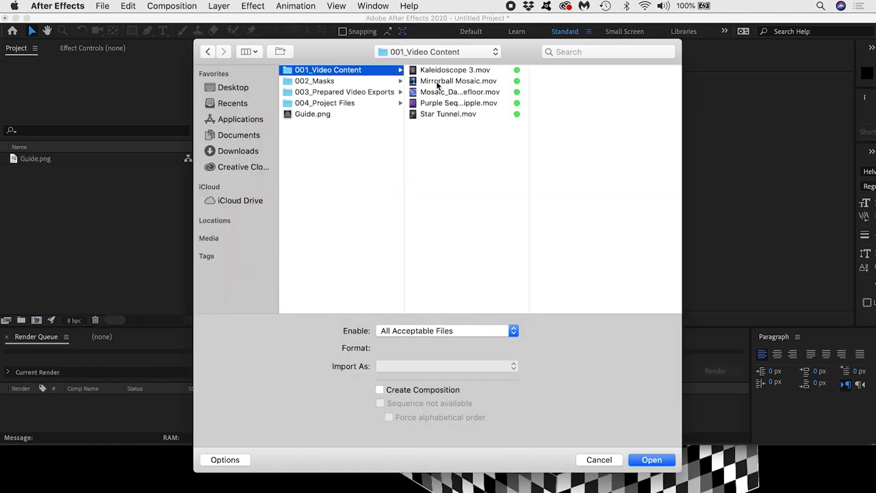
left_click(445, 82)
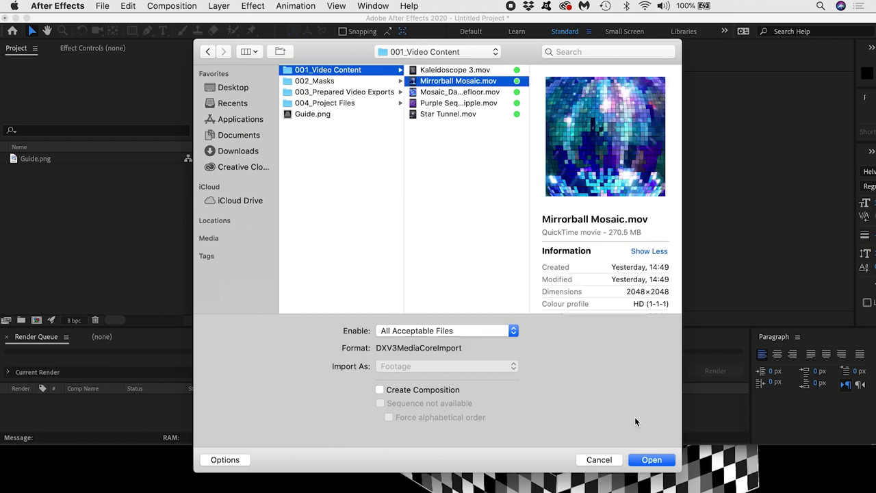
left_click(644, 462)
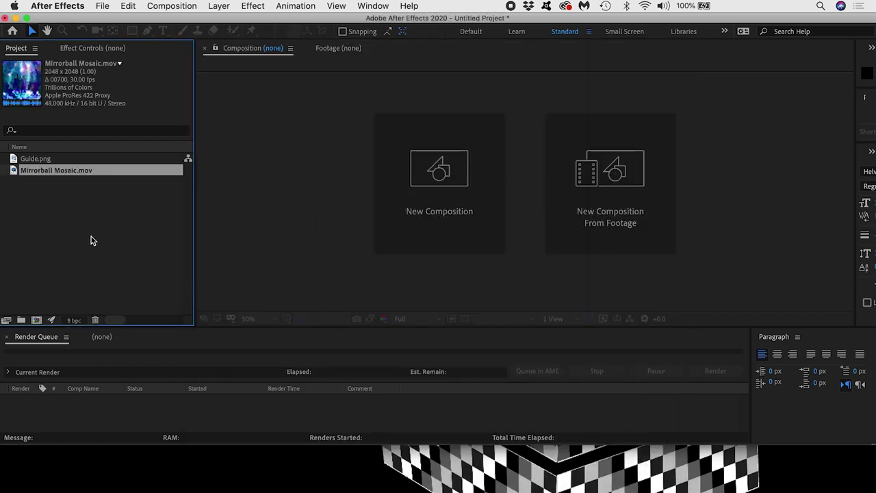
left_click_drag(37, 176, 37, 320)
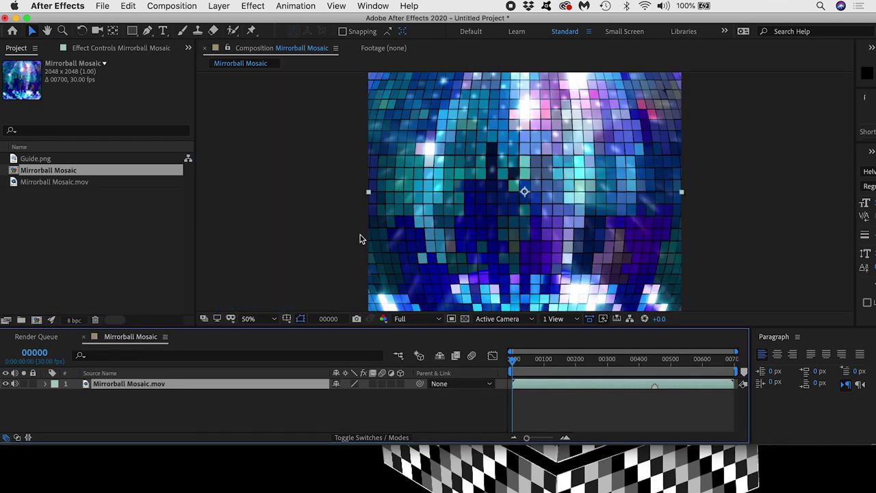
Step: Zoom the comp view to 25% and add Guide.png as a layer above Mirrorball Mosaic.mov
key("comma")
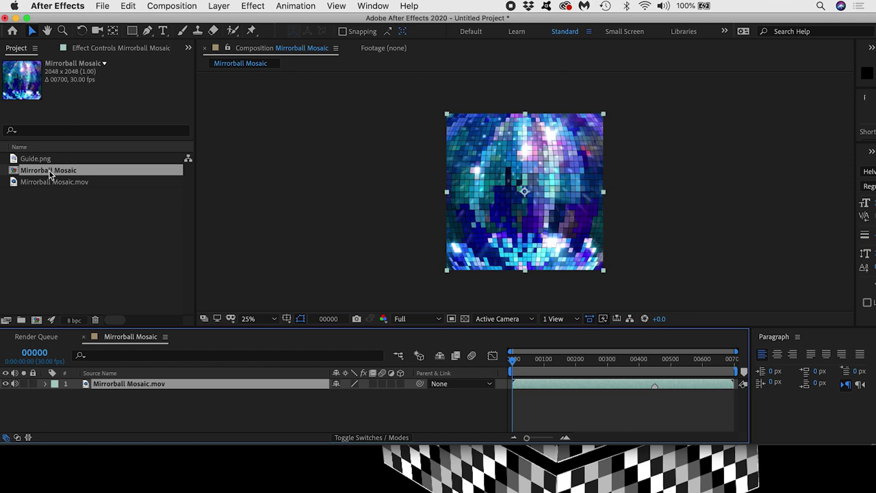
left_click_drag(40, 159, 107, 385)
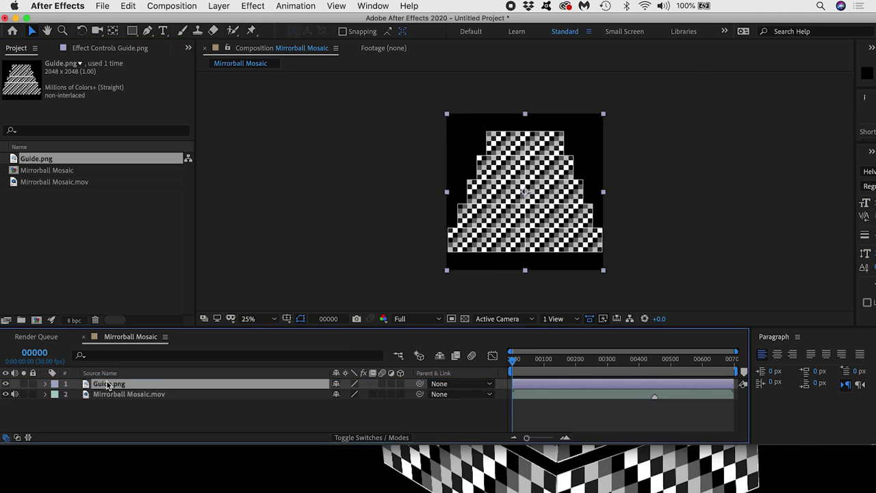
Step: Pre-compose both layers into a new precomp named 'PUT VIDEO HERE'
left_click(110, 394)
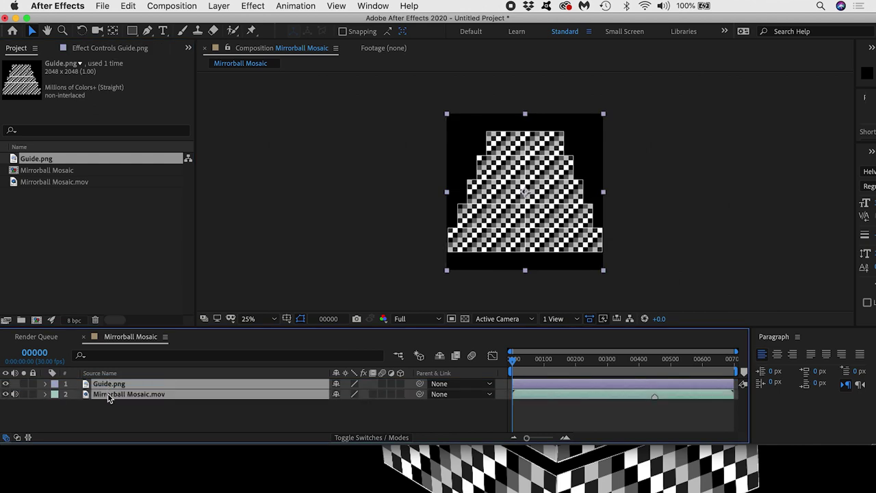
left_click(221, 7)
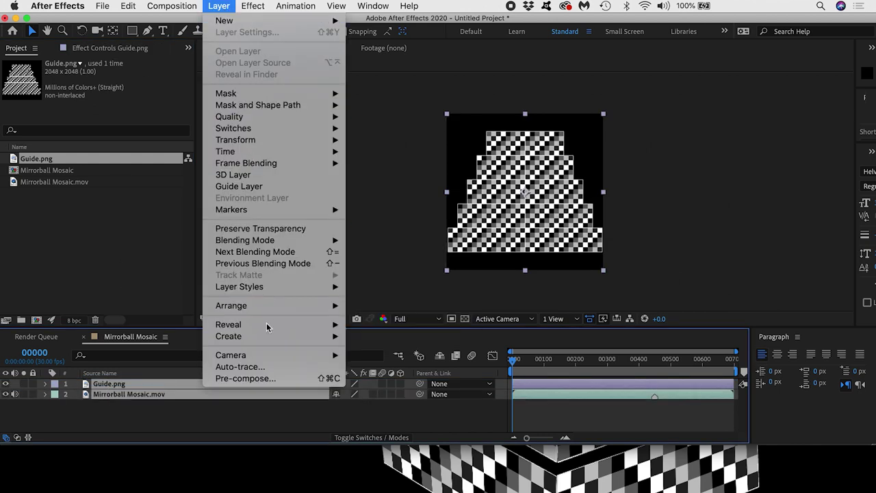
left_click(260, 379)
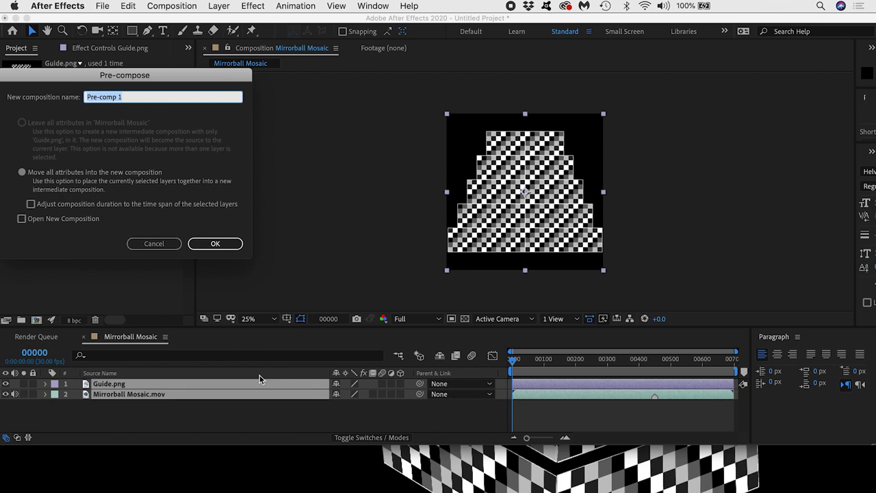
type("PUT VIDEO HERE")
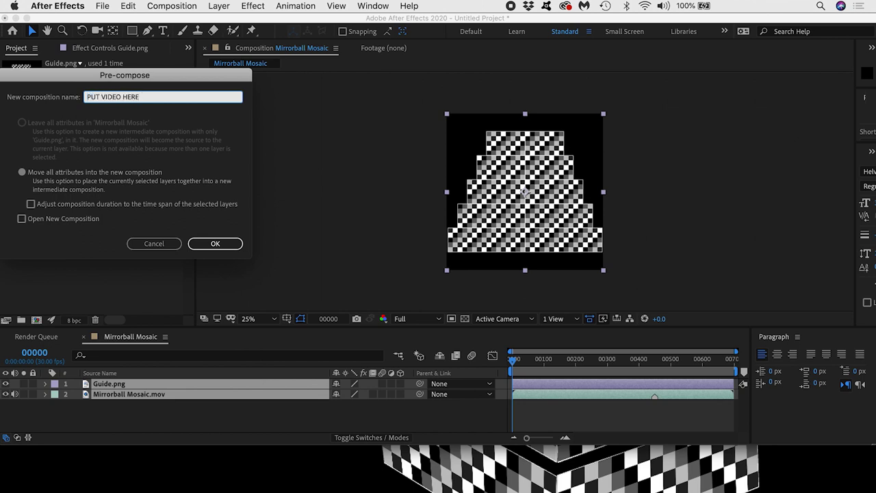
key("Return")
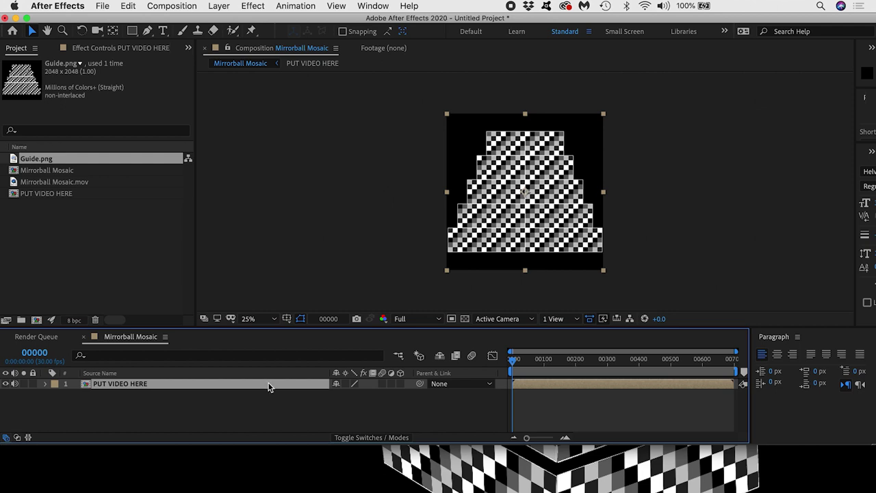
Step: Rename the Mirrorball Mosaic composition to 'Left 1' and duplicate it into Left 2 through Left 5
left_click(54, 176)
key("Return")
type("Left 1")
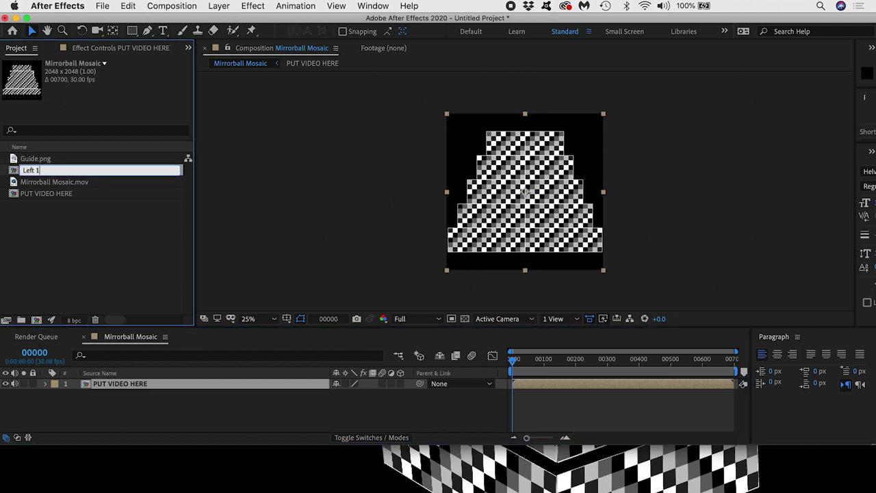
key("Return")
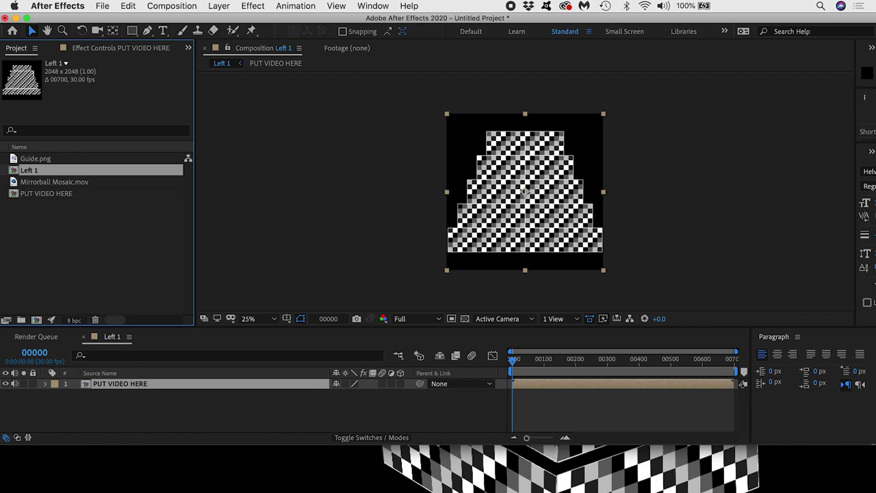
key("super+d")
key("super+d")
key("super+d")
key("super+d")
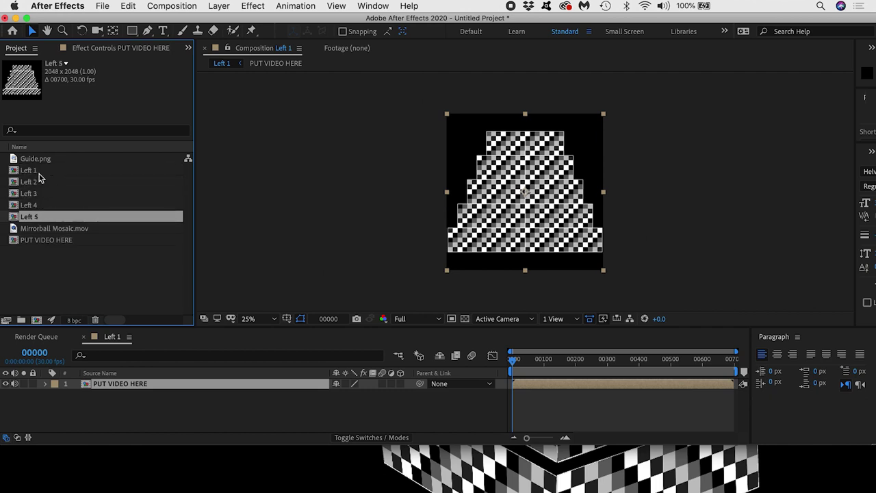
Step: Create compositions Right 1 through Right 5 by duplicating and renaming
key("super+d")
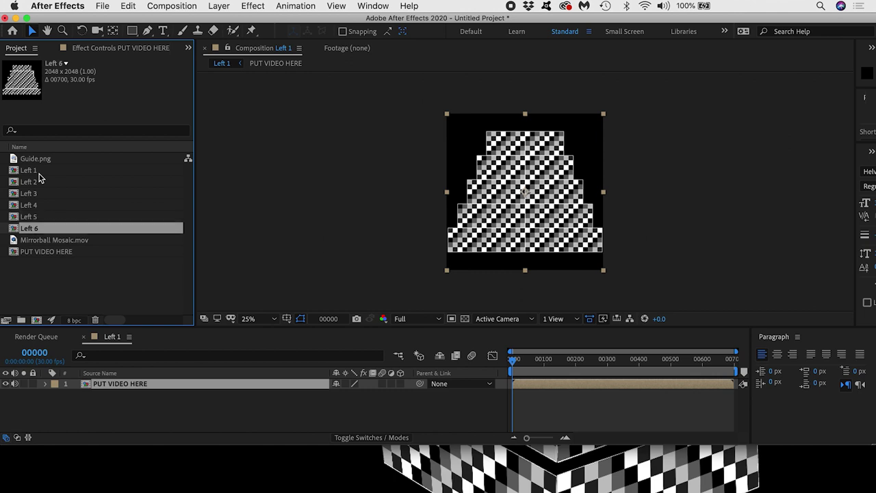
key("Return")
type("Right 1")
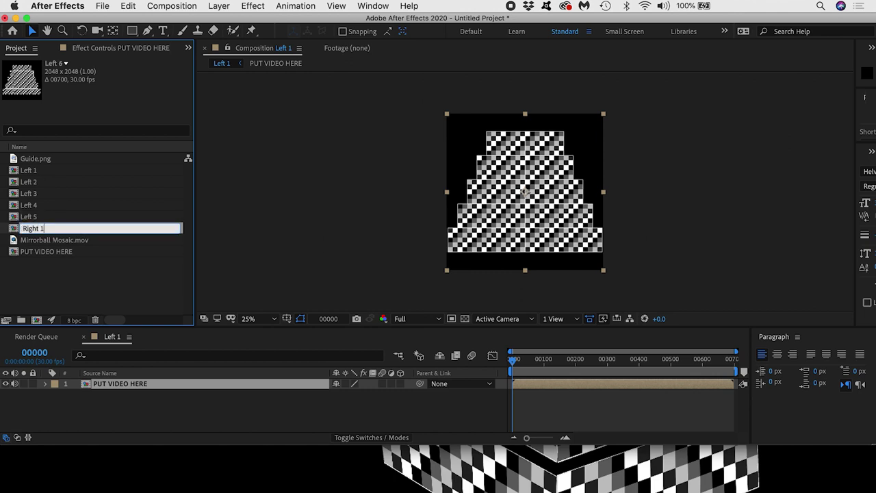
key("Return")
key("super+d")
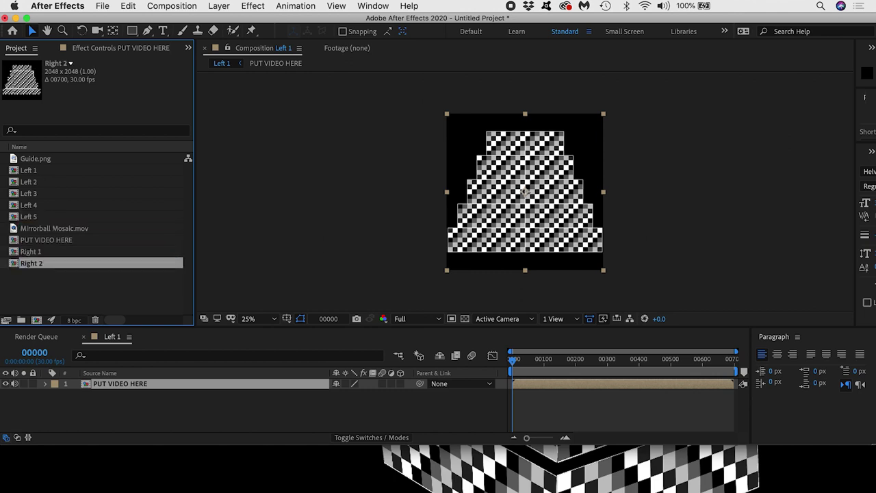
key("super+d")
key("super+d")
key("super+d")
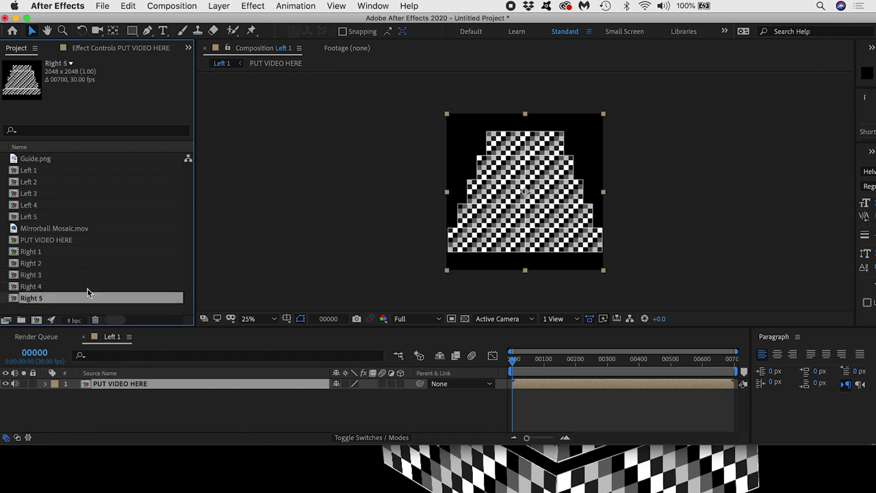
Step: Crop Left 1 to a region of interest around part of the top tier
left_click(112, 339)
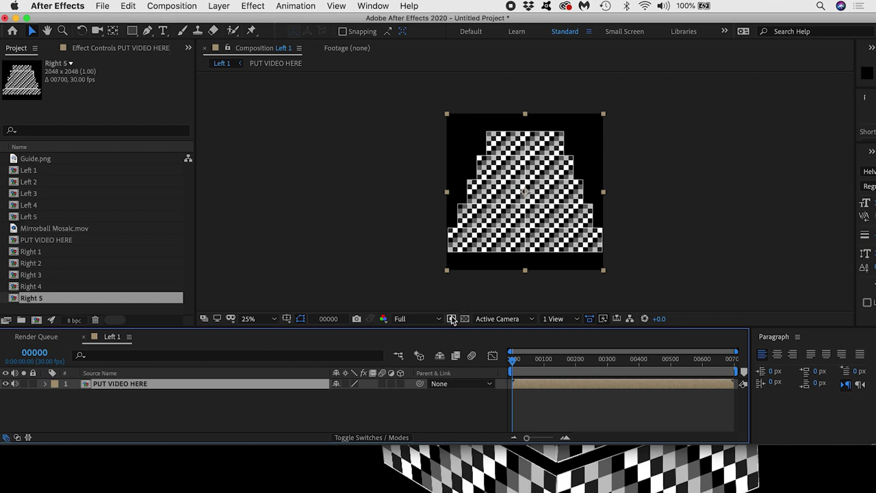
key("period")
key("period")
key("period")
key("period")
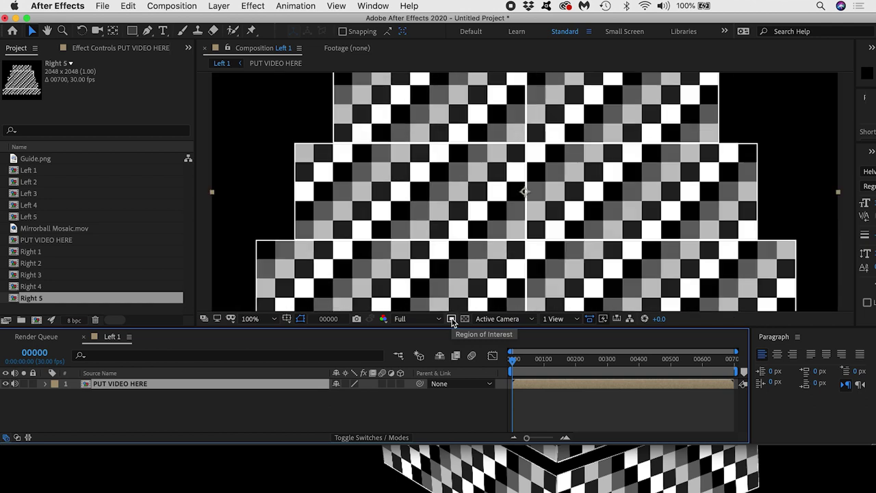
key("h")
left_click_drag(456, 154, 477, 315)
key("v")
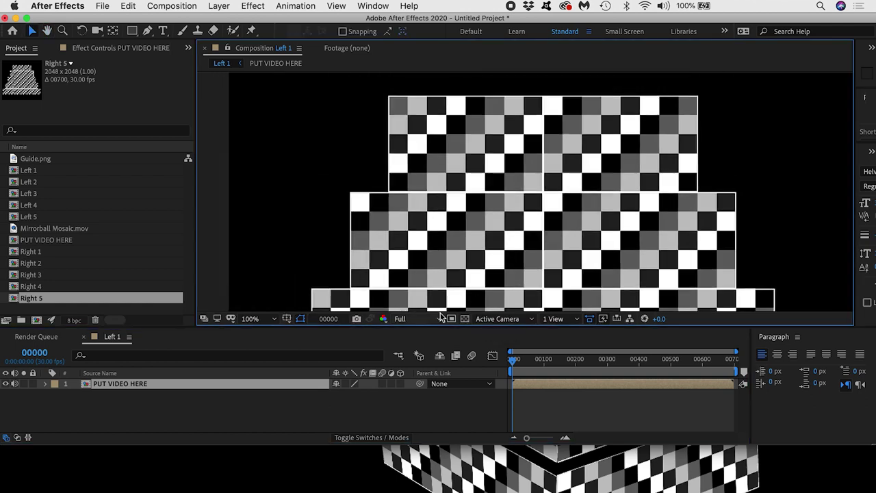
left_click_drag(386, 96, 544, 194)
left_click_drag(387, 94, 388, 97)
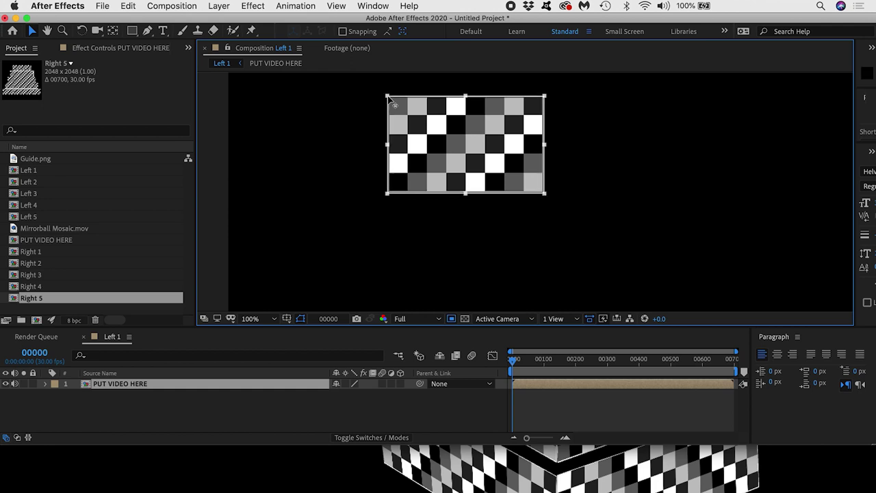
left_click(182, 6)
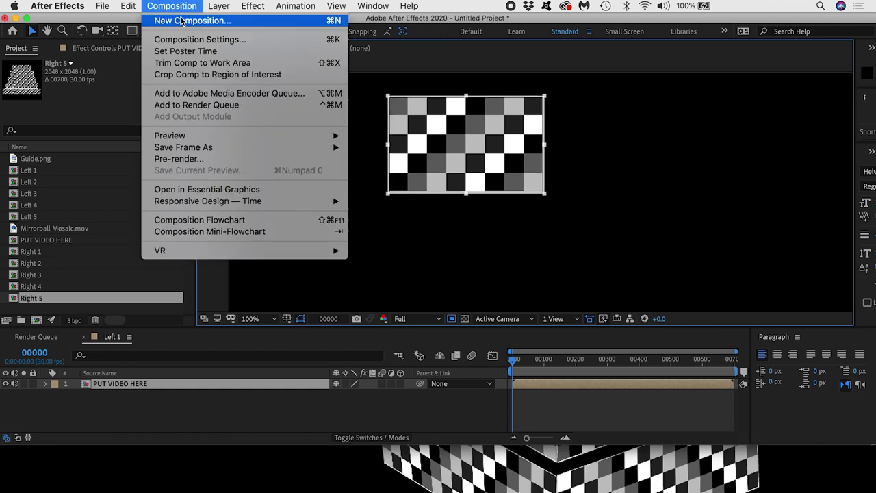
left_click(184, 77)
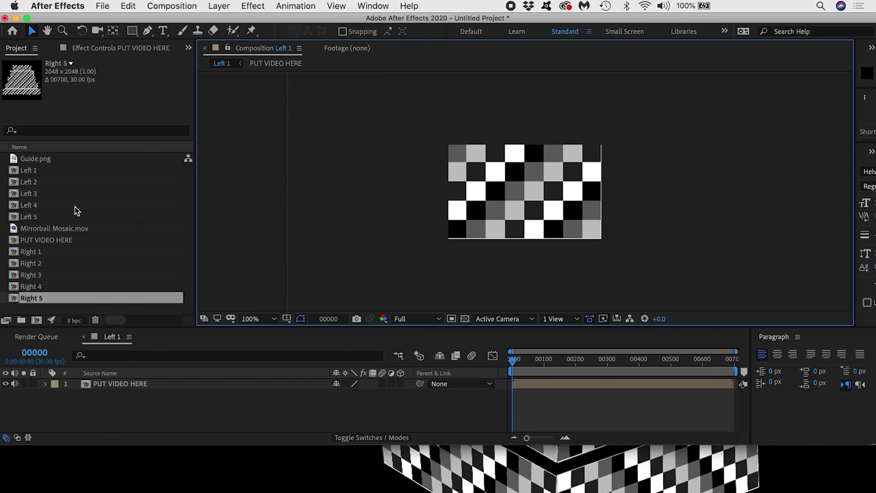
Step: Open Left 2 and crop it to a region of interest around its tier section
double_click(31, 183)
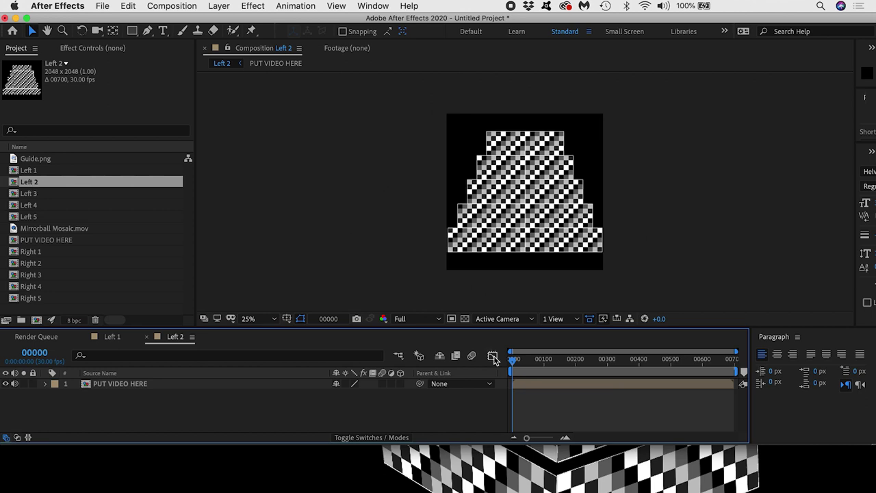
key("period")
key("period")
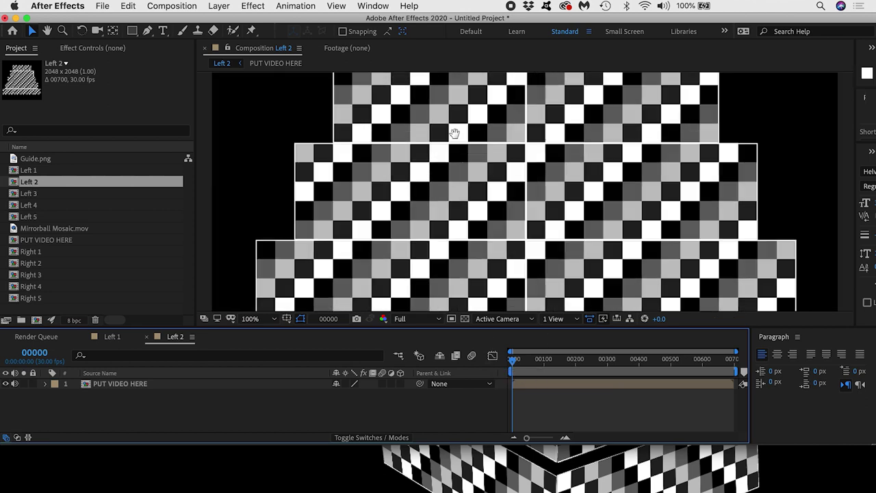
left_click_drag(454, 132, 489, 218)
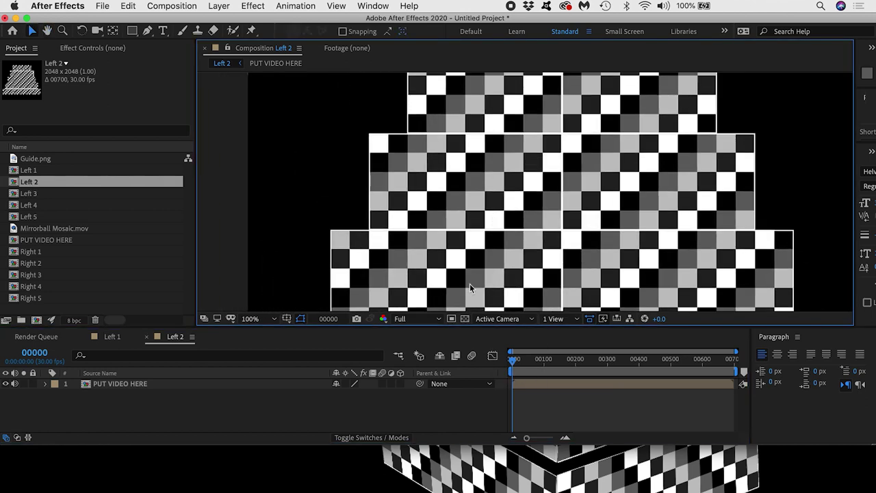
left_click(451, 318)
left_click_drag(368, 132, 564, 232)
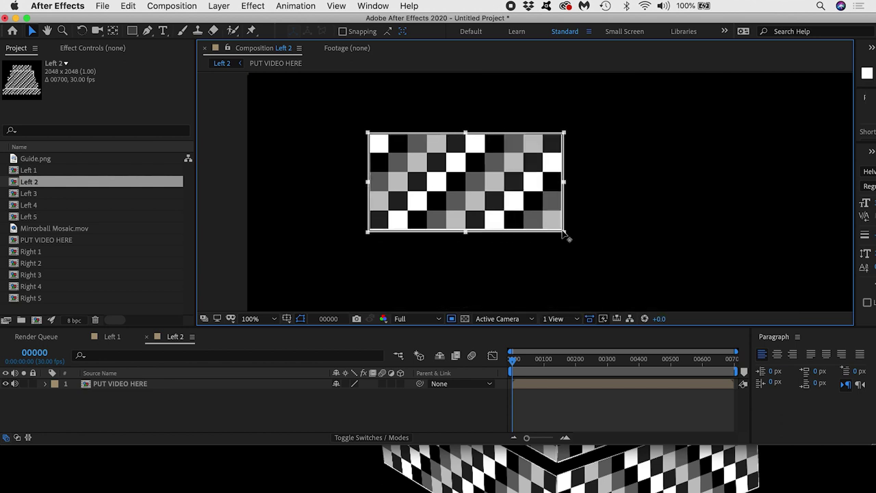
left_click(158, 6)
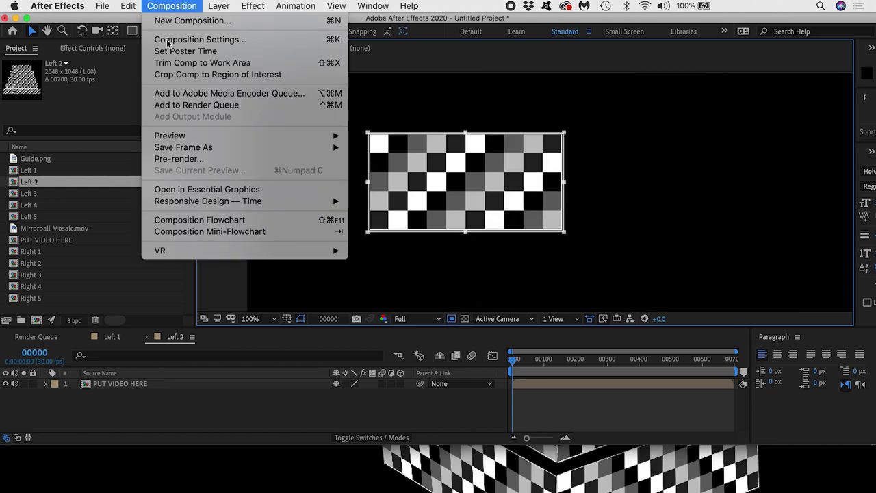
left_click(175, 75)
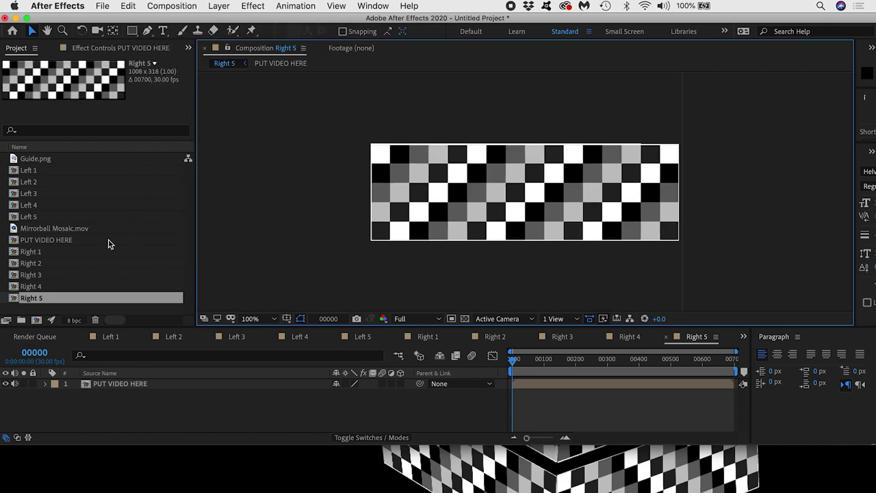
Step: Select the PUT VIDEO HERE precomp in the Project panel
left_click(55, 240)
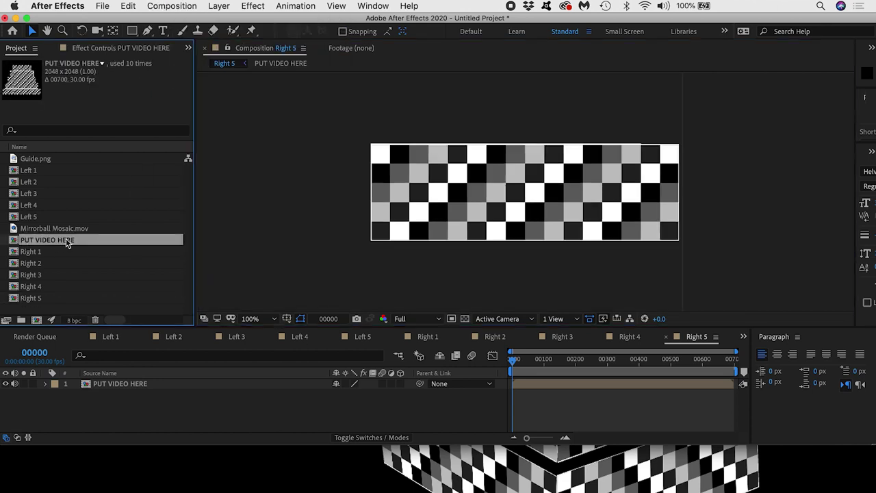
Step: Hide Guide.png in PUT VIDEO HERE so Left 2 and Left 3 show the Mirrorball Mosaic video
double_click(50, 242)
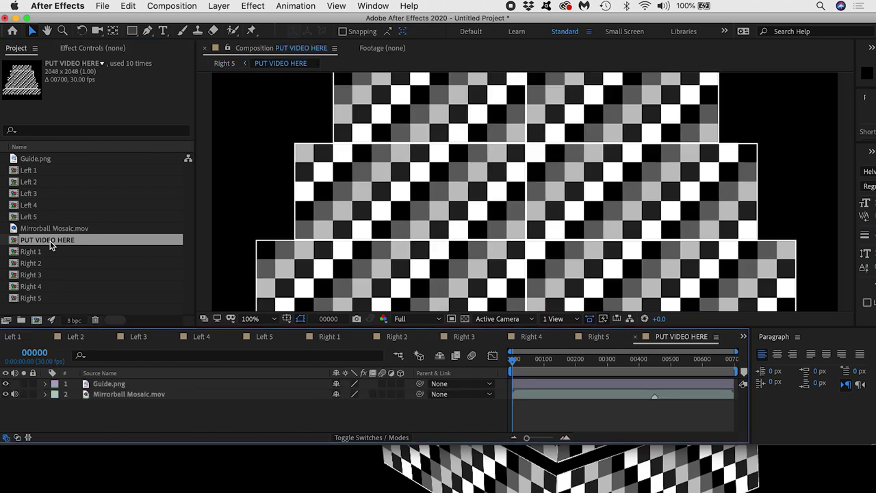
key("comma")
key("comma")
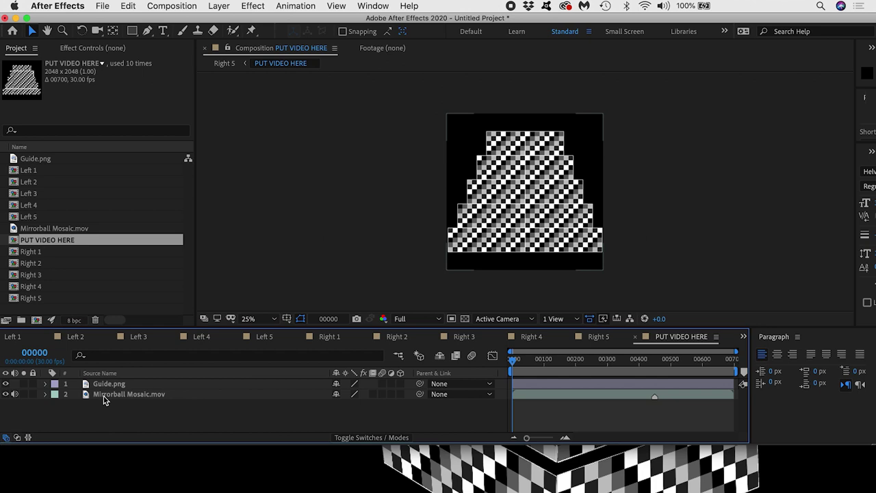
key("period")
key("comma")
left_click(5, 384)
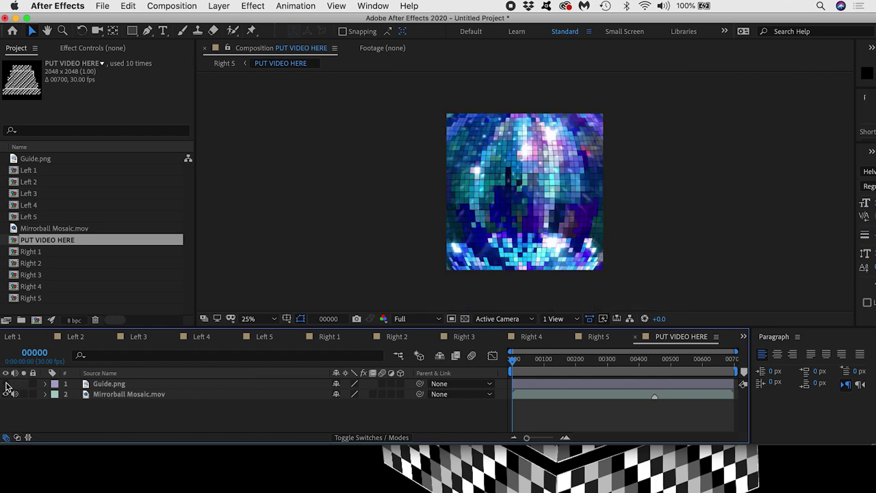
left_click(104, 394)
left_click(76, 337)
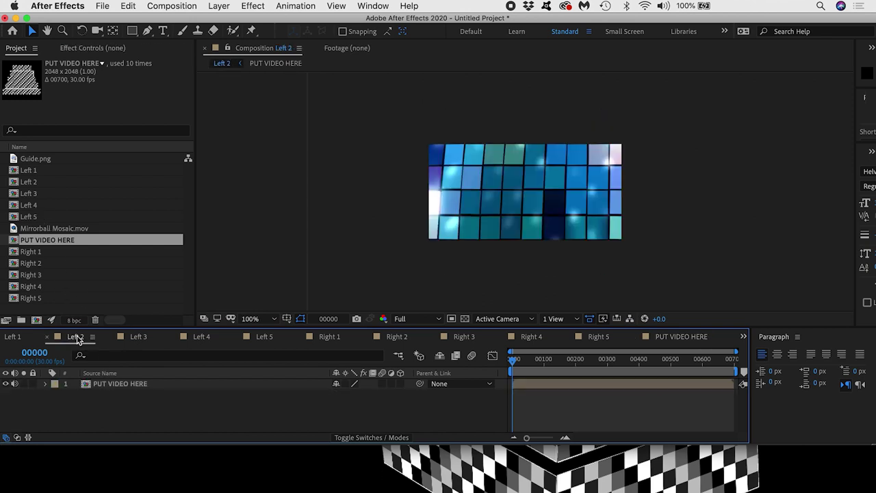
left_click(138, 337)
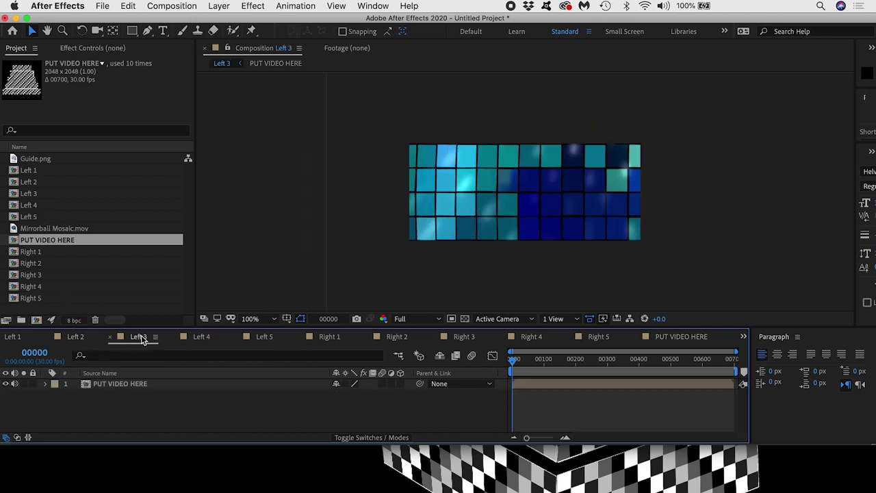
Step: Open the Left 1 composition and add it to the render queue
left_click(203, 337)
double_click(32, 171)
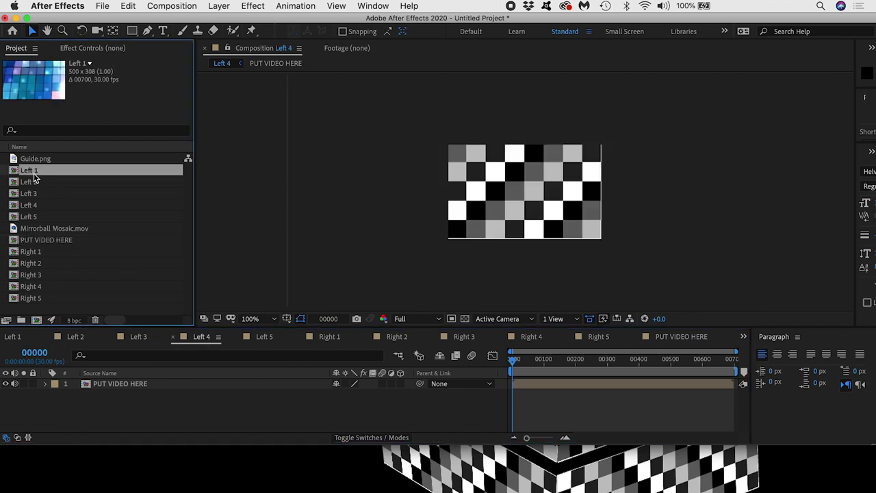
left_click(102, 6)
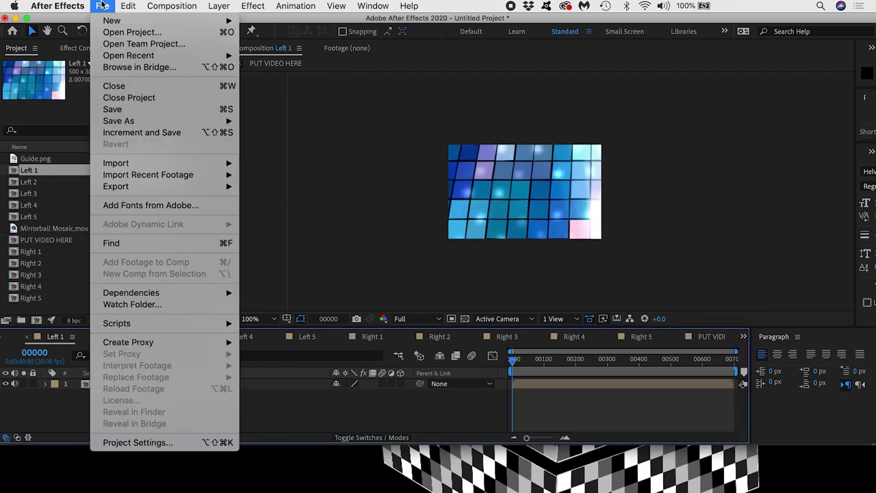
mouse_move(137, 186)
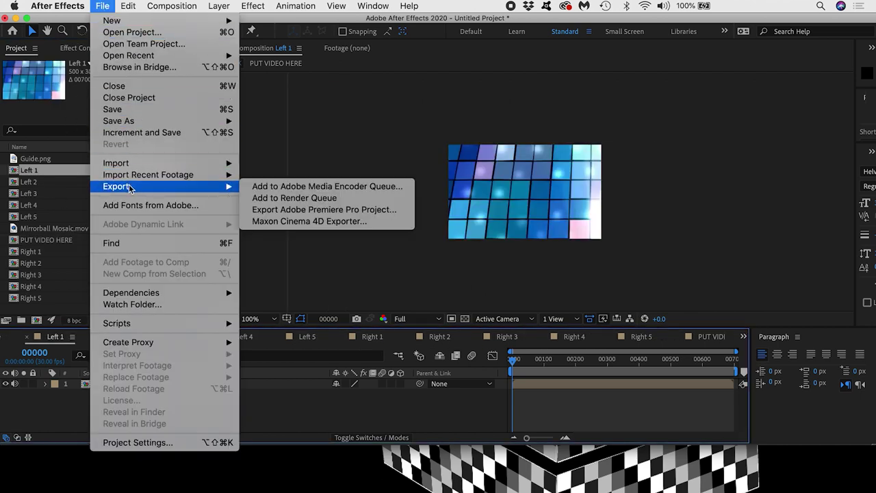
left_click(263, 198)
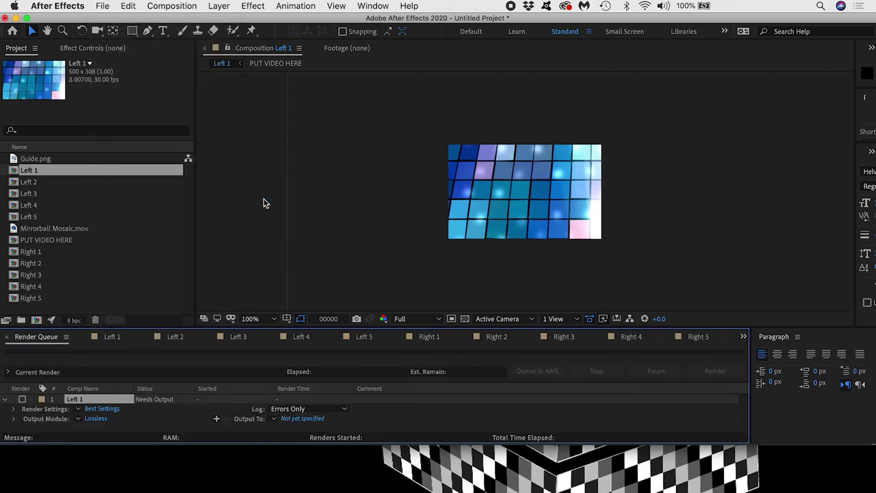
Step: Set Left 1's QuickTime output module to the Apple ProRes 422 Proxy codec
left_click(96, 418)
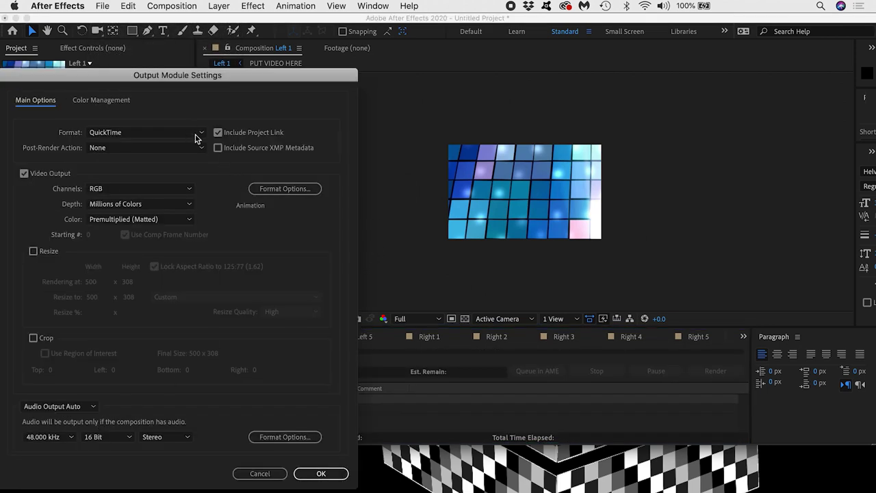
left_click(267, 190)
left_click(255, 105)
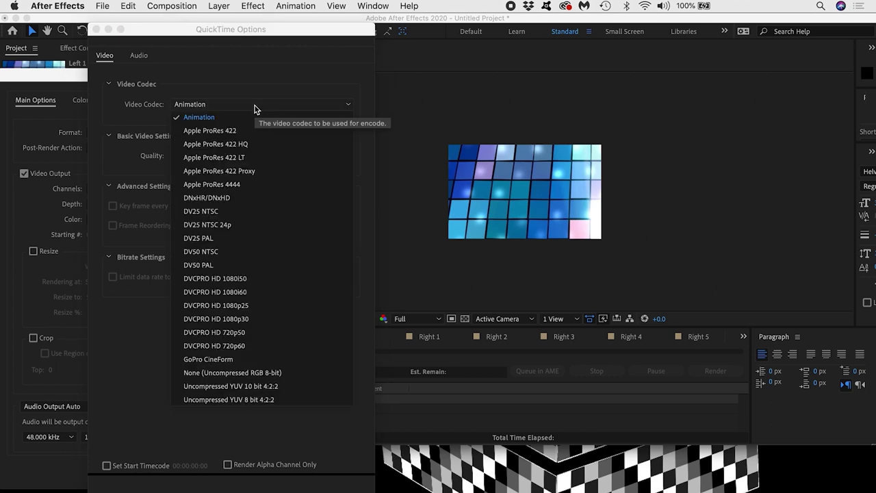
left_click(241, 171)
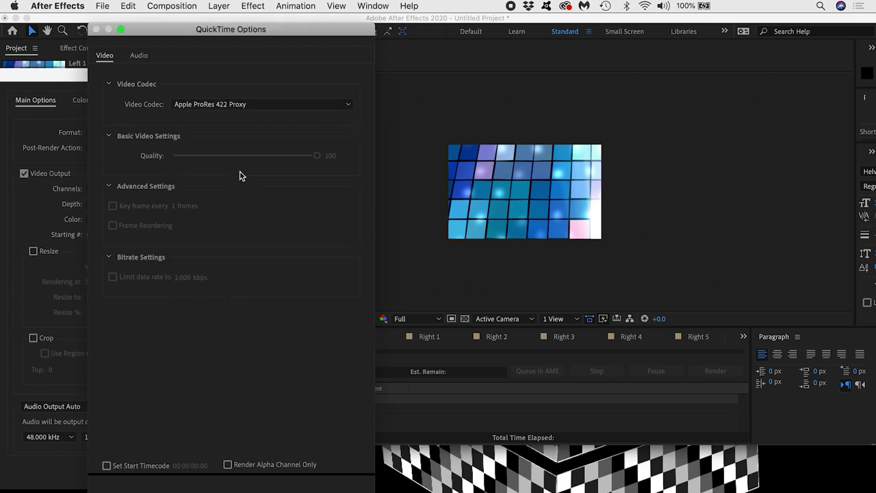
left_click(273, 484)
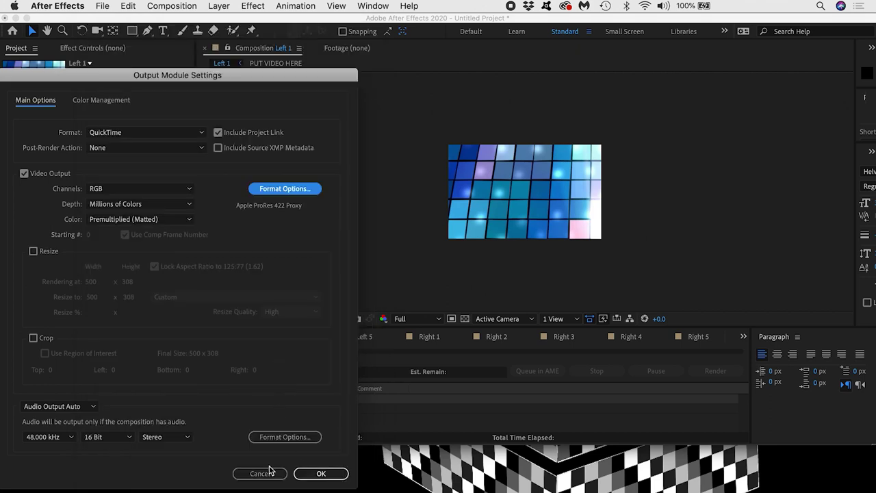
left_click(310, 474)
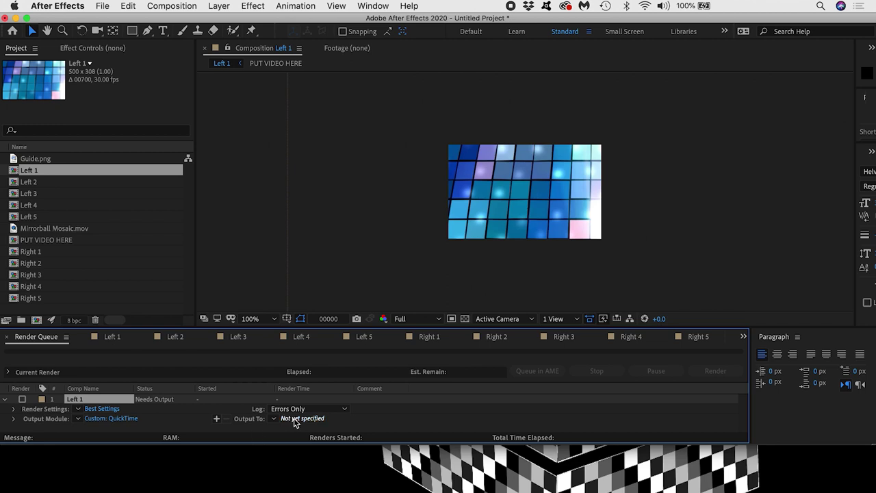
left_click(79, 419)
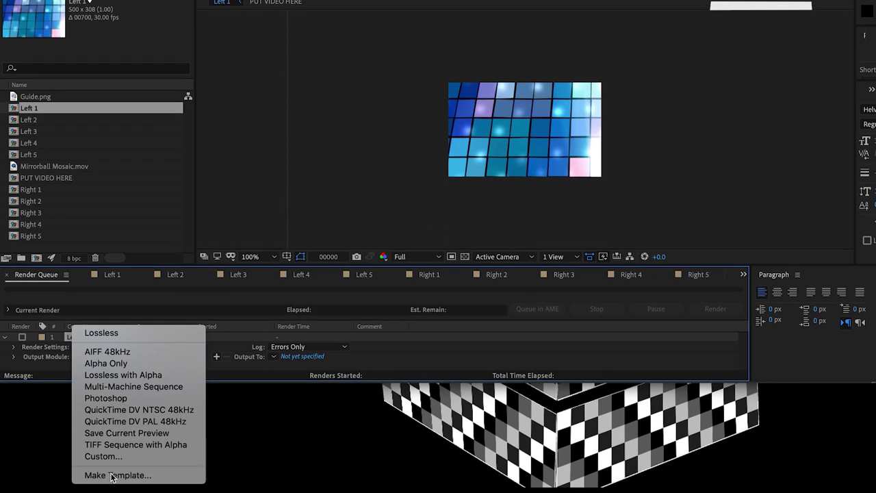
Step: Save the output settings as a template named 'ProRes 422 Proxy'
left_click(120, 475)
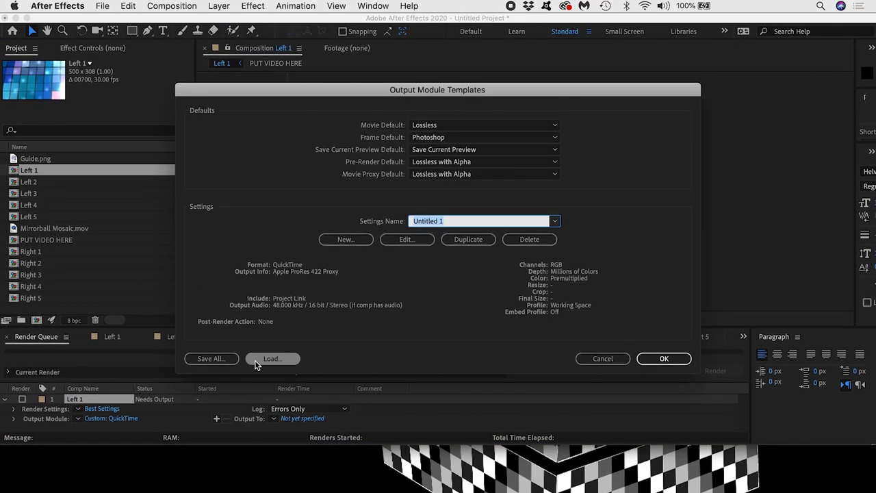
type("ProRes 422 Proxy")
left_click(651, 359)
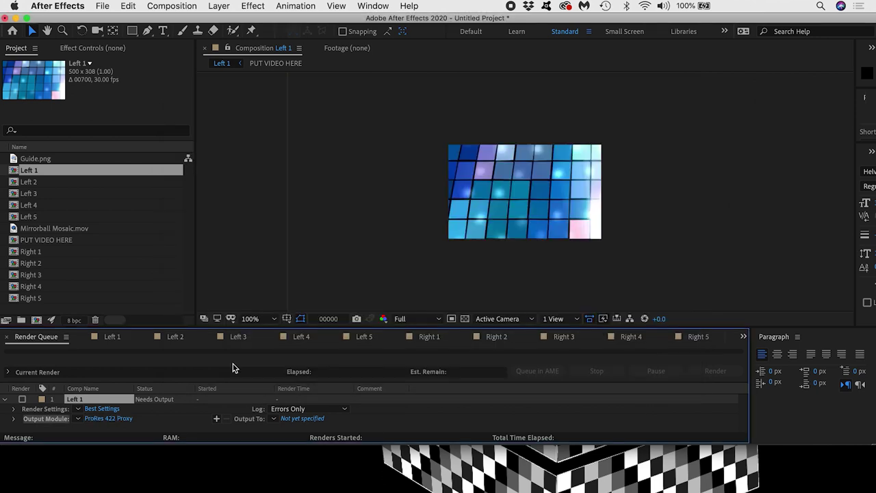
Step: Set Left 1's output to Left 1.mov in the 003_Prepared Video Exports folder
left_click(294, 418)
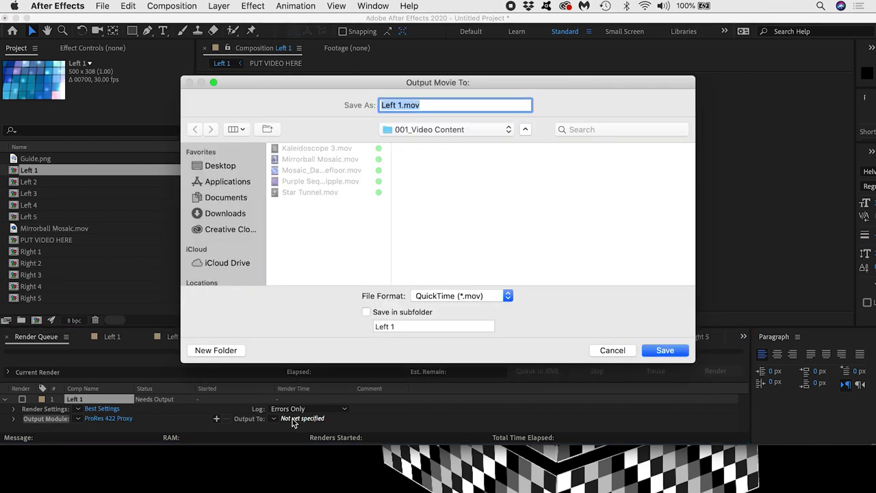
left_click(431, 132)
left_click(432, 141)
left_click(439, 172)
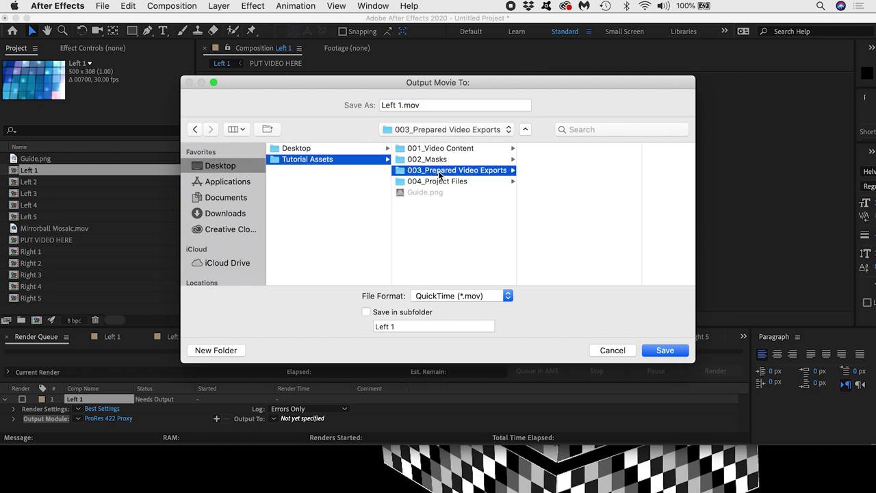
left_click(655, 350)
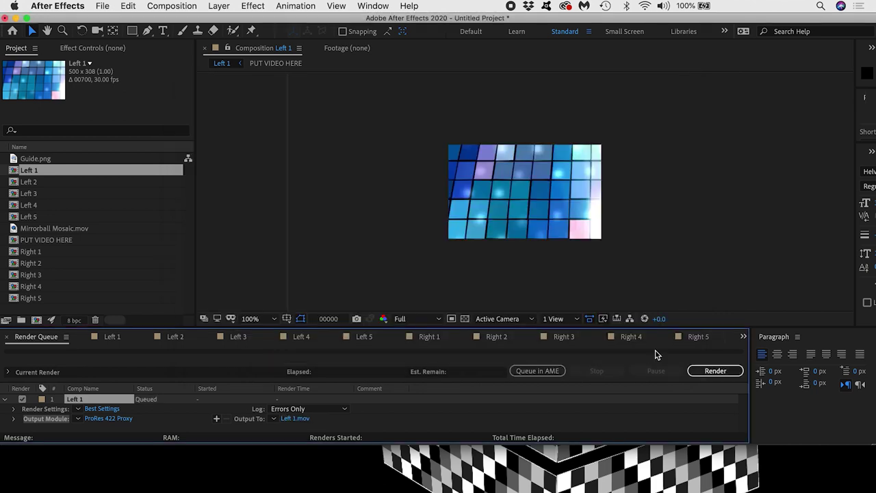
Step: Add the Left 2 through Right 5 compositions to the render queue
left_click(36, 184)
left_click(33, 297, "shift")
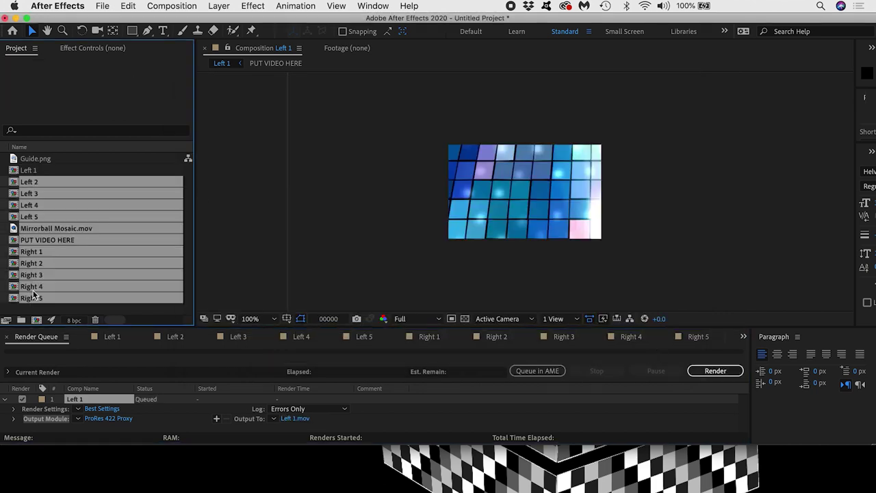
left_click(44, 228, "super")
left_click(44, 241, "super")
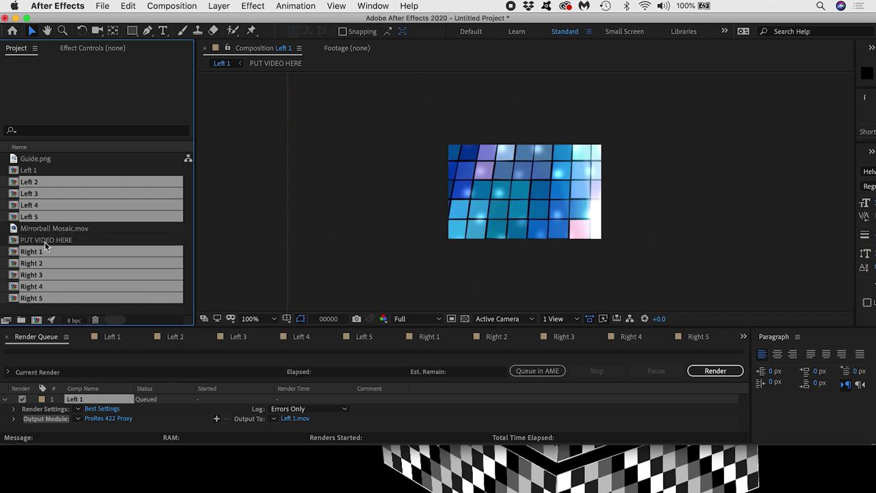
left_click(101, 7)
mouse_move(247, 188)
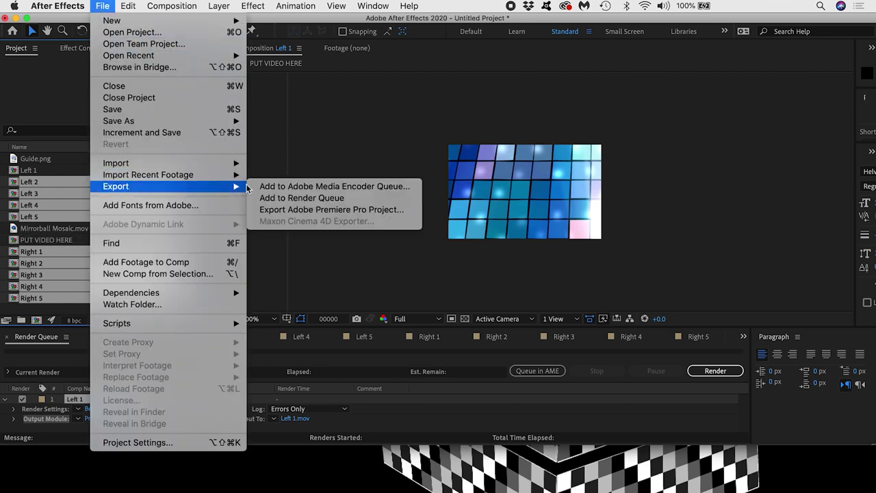
left_click(295, 198)
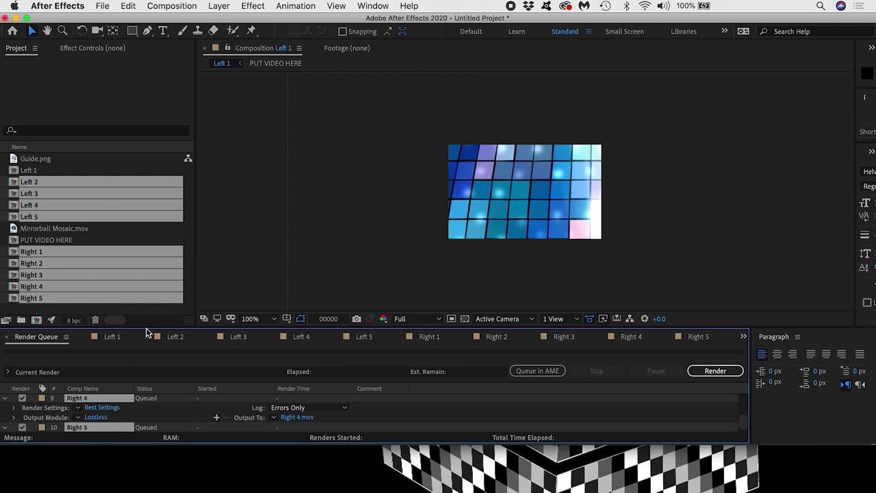
Step: Apply the ProRes 422 Proxy template to all queued renders and start rendering
left_click_drag(146, 328, 152, 257)
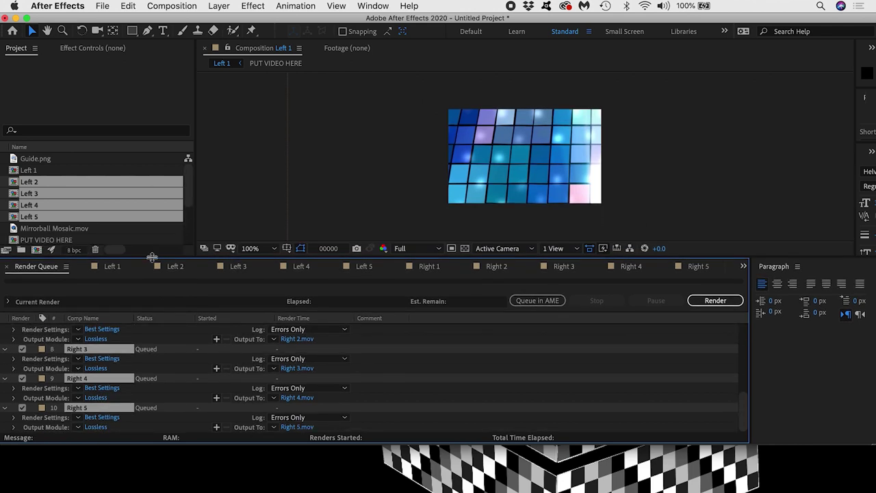
left_click(79, 340)
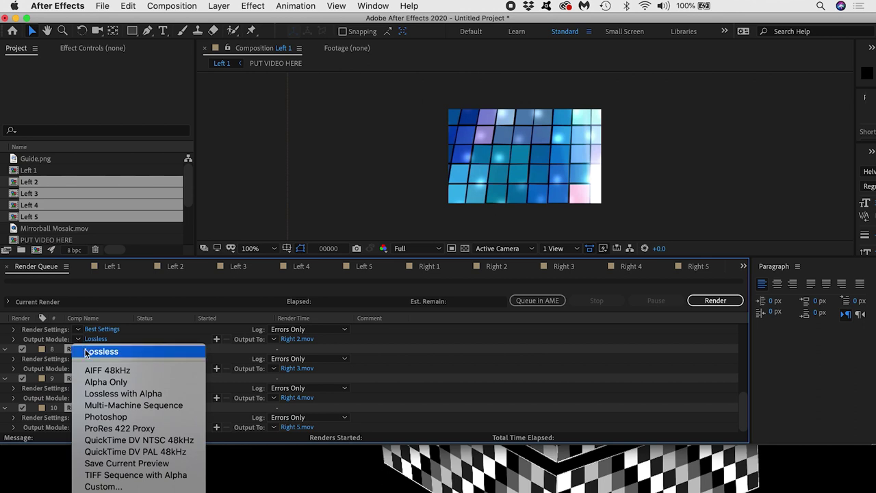
left_click(104, 429)
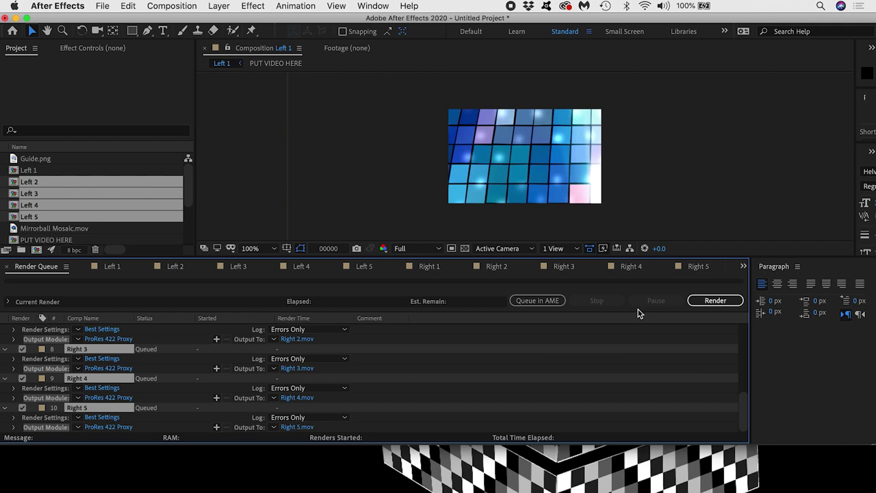
left_click(715, 301)
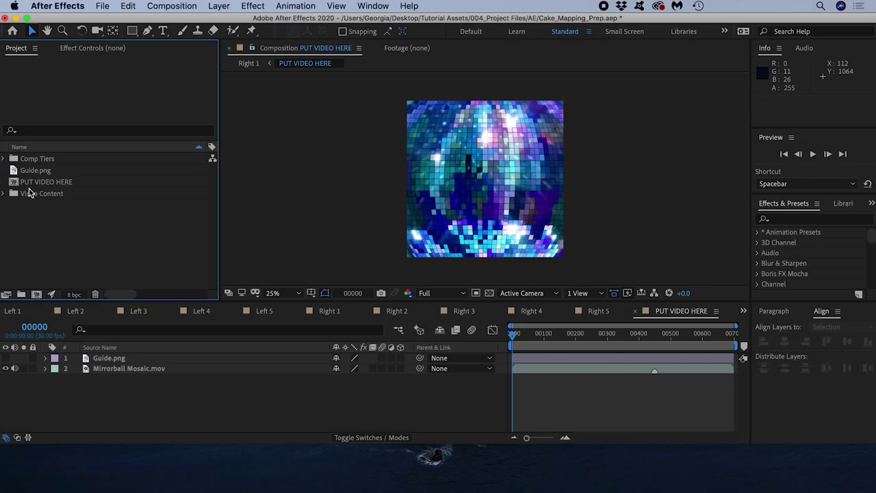
Step: Rename the PUT VIDEO HERE composition to '_PUT VIDEO HERE'
left_click(27, 183)
key("Return")
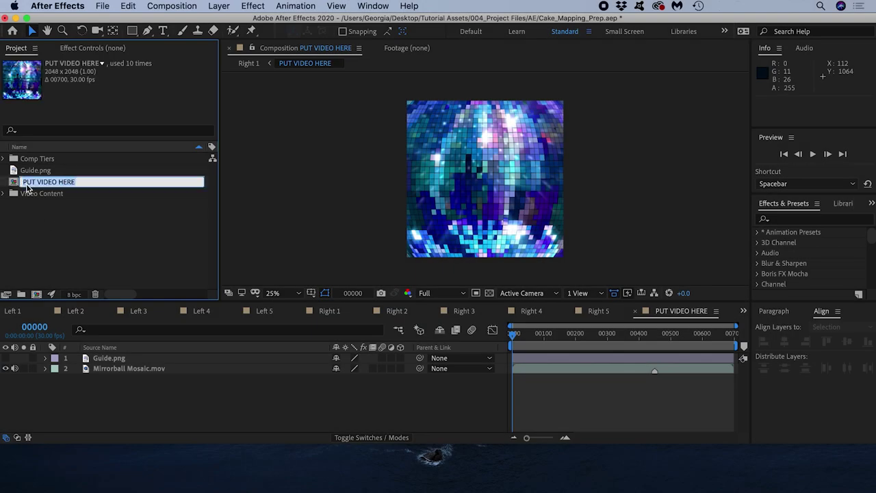
key("Left")
type("_")
key("Return")
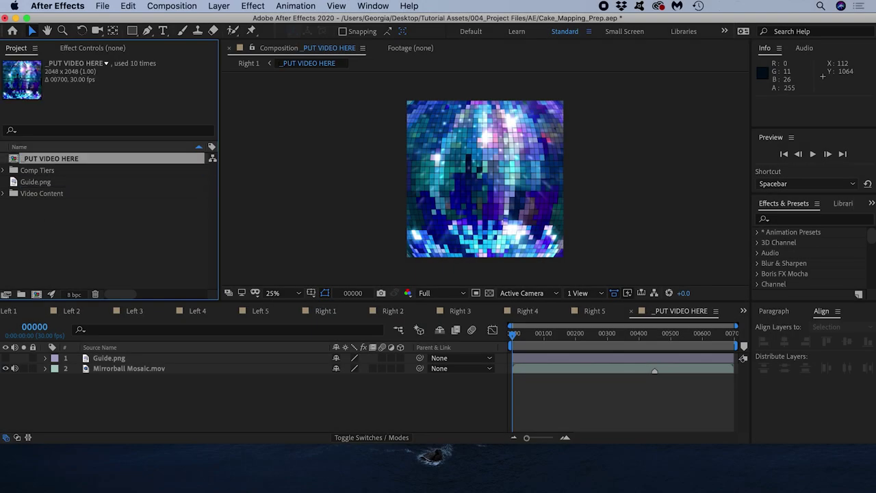
left_click(55, 219)
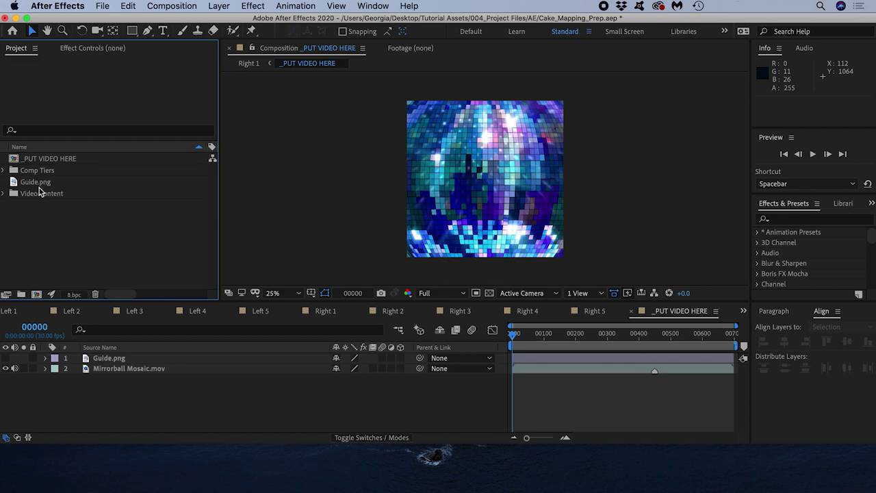
Step: Import Purple Sequins Ripple.mov from 001_Video Content and add it as the top layer of _PUT VIDEO HERE
key("super+Tab")
key("super+Tab")
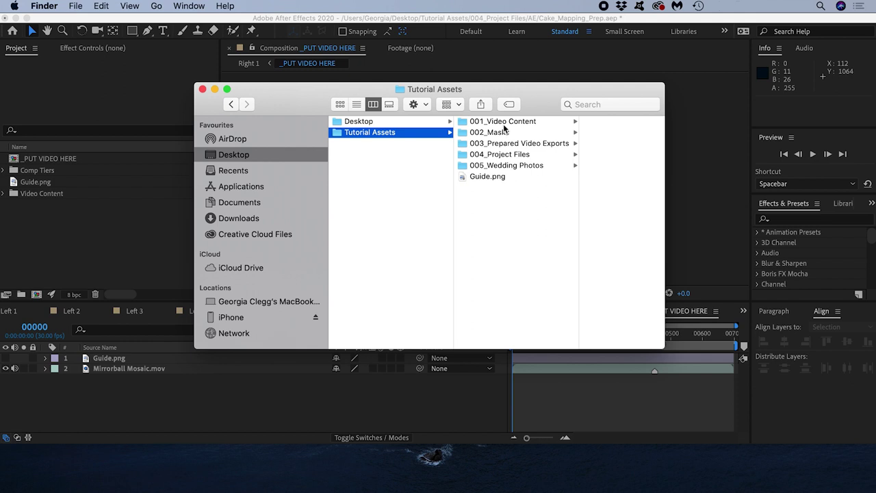
left_click(505, 125)
left_click(575, 155)
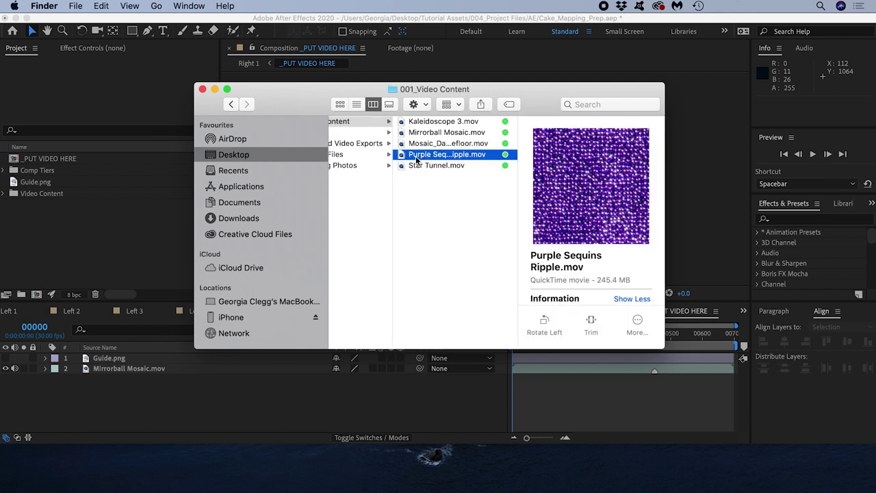
left_click_drag(419, 158, 39, 199)
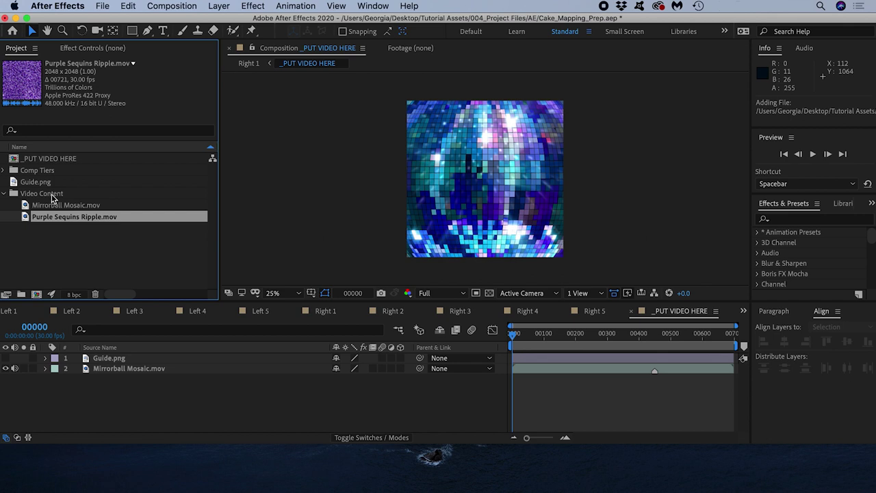
left_click(677, 315)
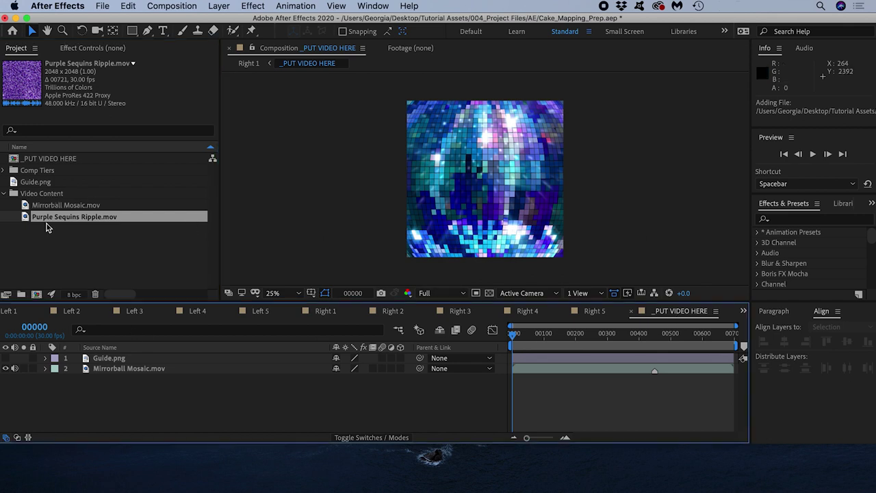
left_click_drag(56, 217, 98, 357)
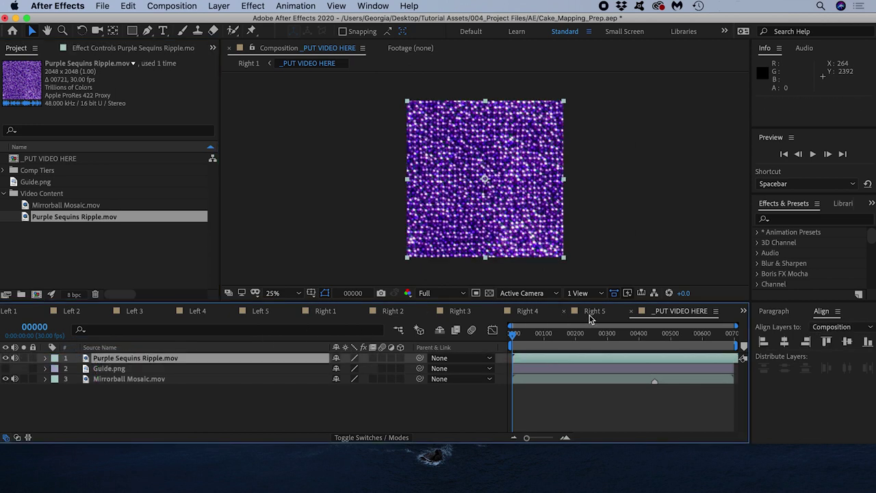
left_click(590, 319)
Step: Check Right 4 and Right 3, then select all ten tier comps in the Comp Tiers folder
left_click(528, 314)
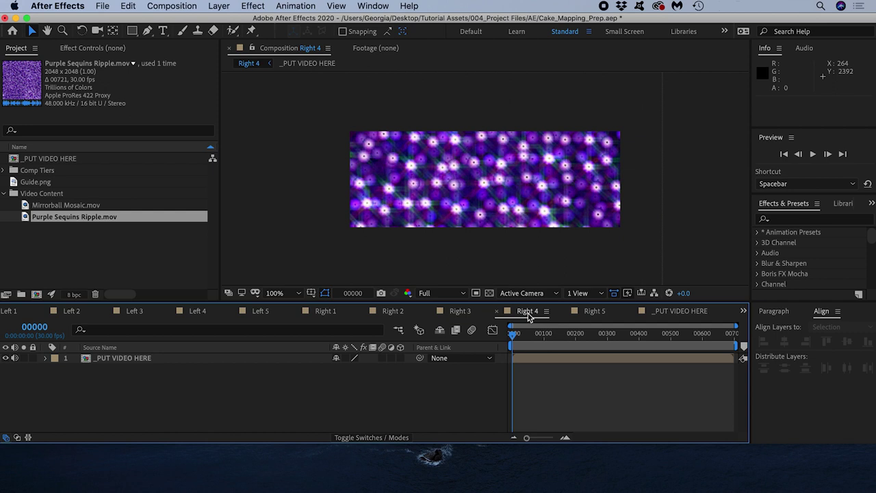
left_click(471, 316)
left_click(4, 170)
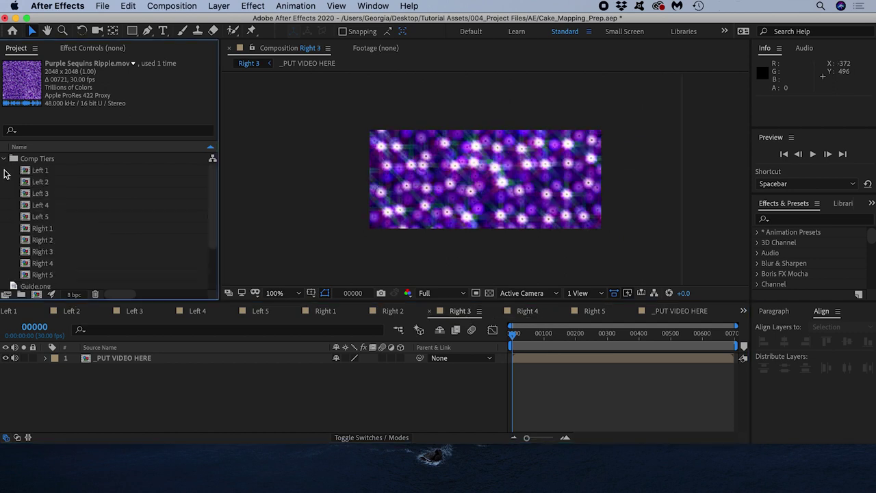
left_click(46, 170)
left_click(50, 276, "shift")
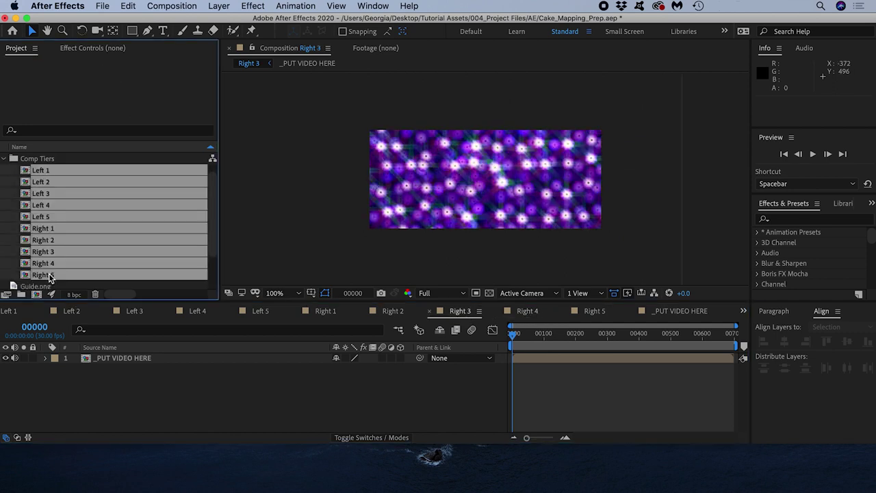
left_click(102, 5)
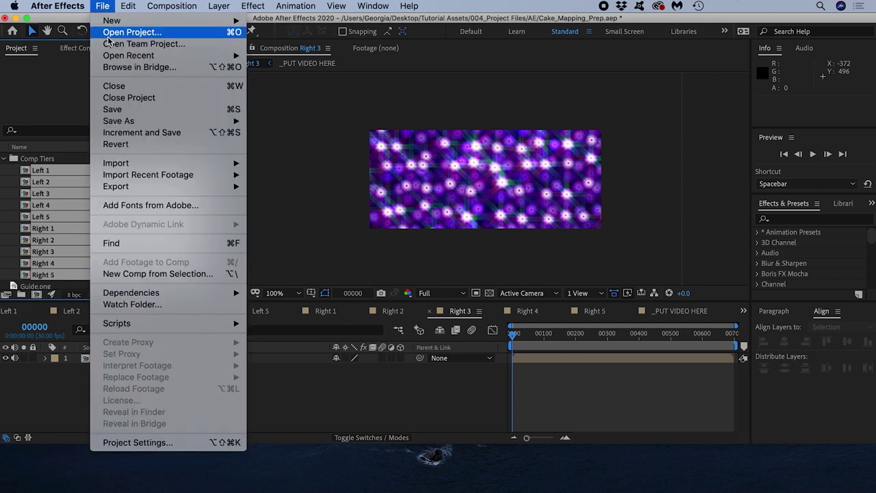
mouse_move(123, 186)
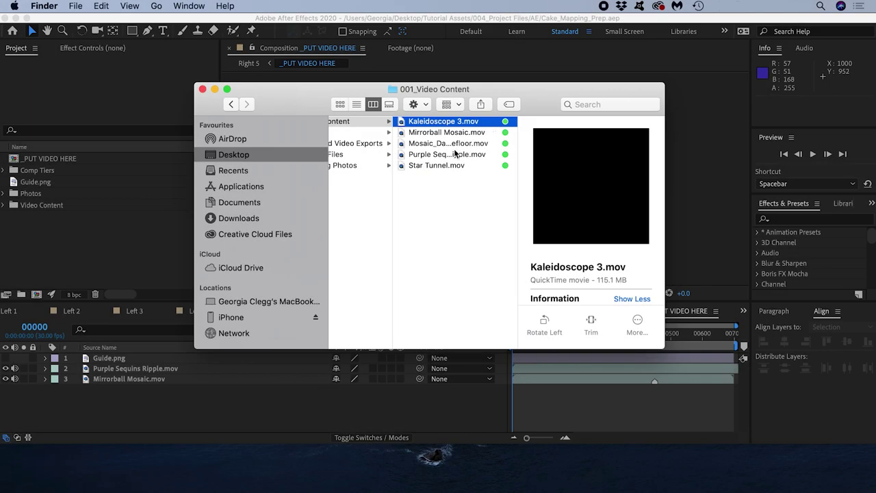
Step: Import Kaleidoscope 3.mov and Star Tunnel.mov into Video Content and layer both into _PUT VIDEO HERE
left_click(431, 166, "super")
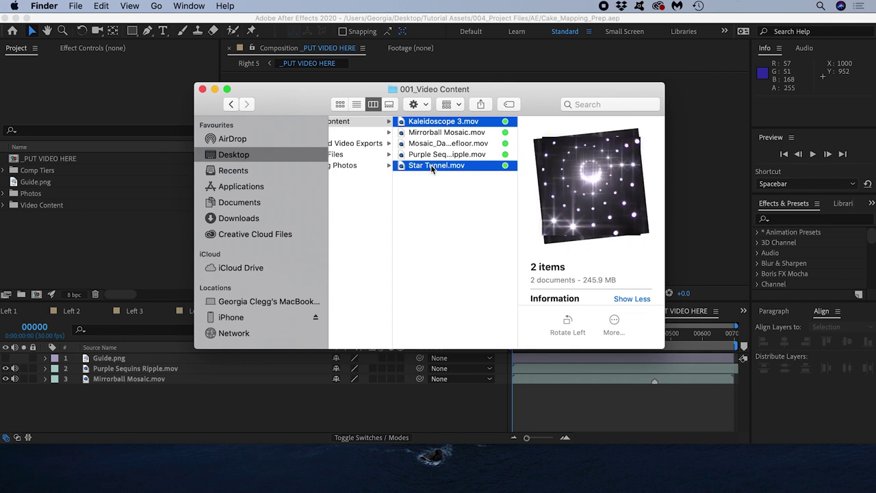
left_click_drag(424, 125, 28, 211)
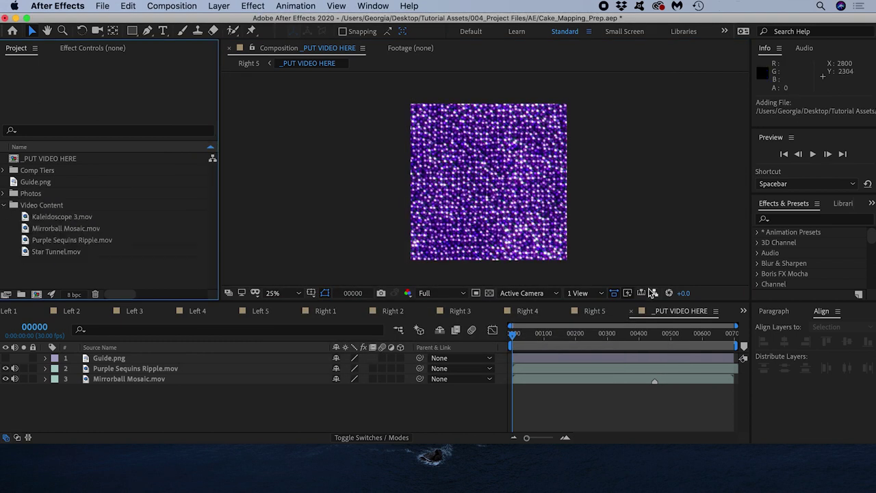
left_click(671, 317)
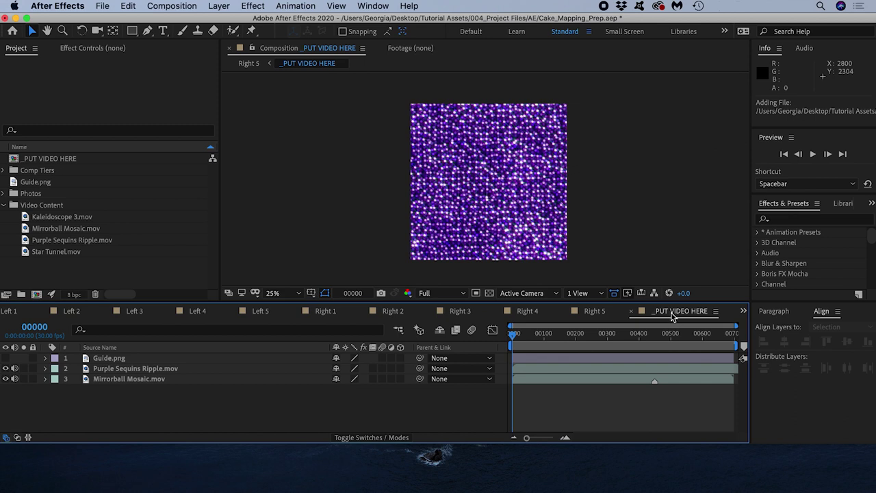
left_click(56, 217)
left_click_drag(56, 219, 99, 365)
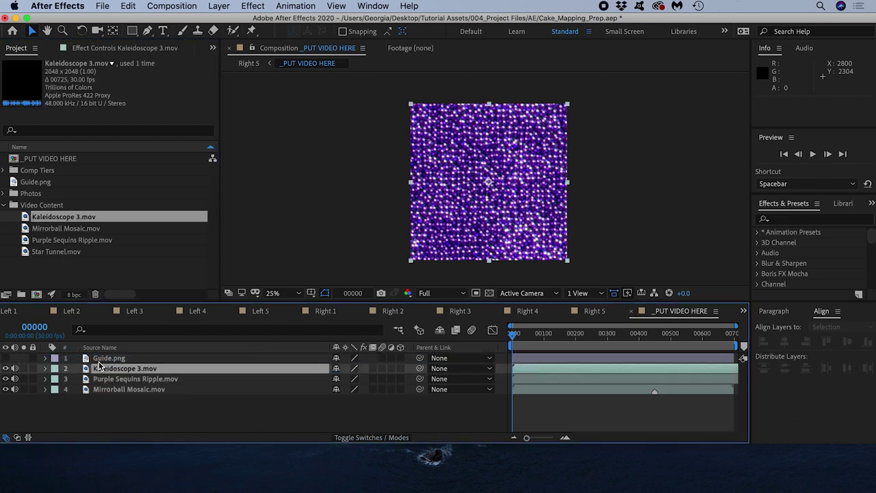
left_click_drag(533, 335, 604, 335)
left_click(43, 253)
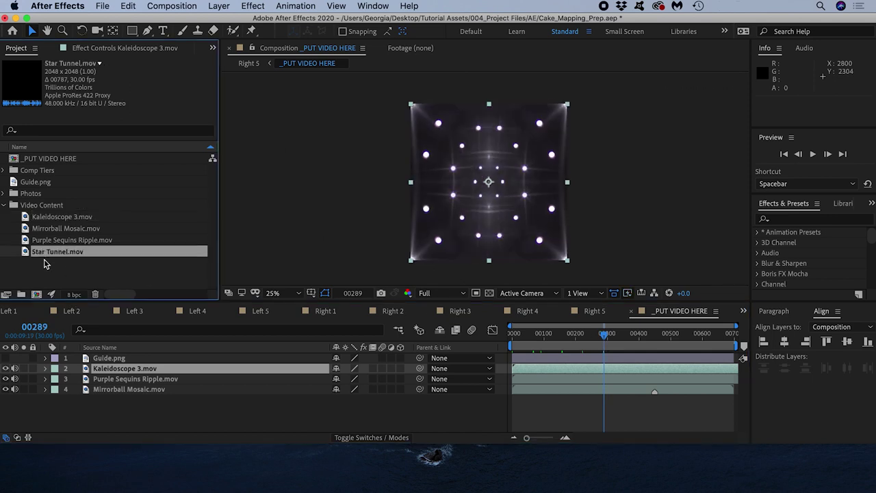
left_click_drag(44, 253, 100, 367)
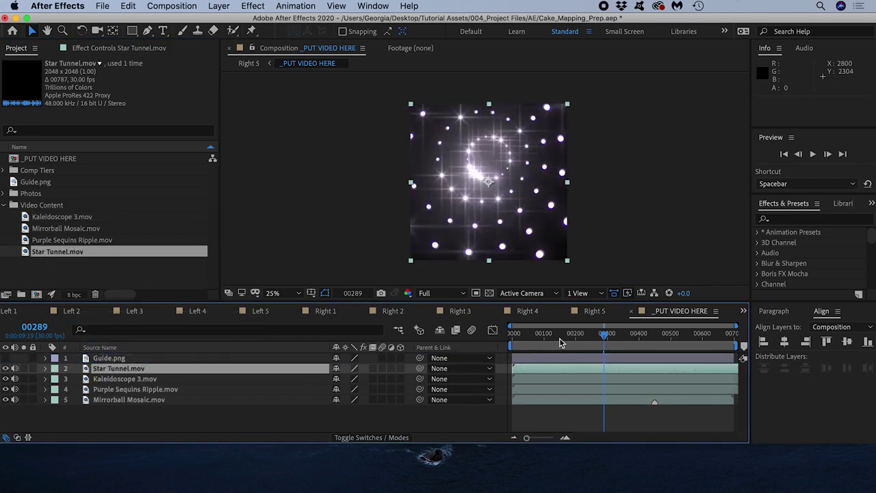
left_click_drag(560, 342, 590, 341)
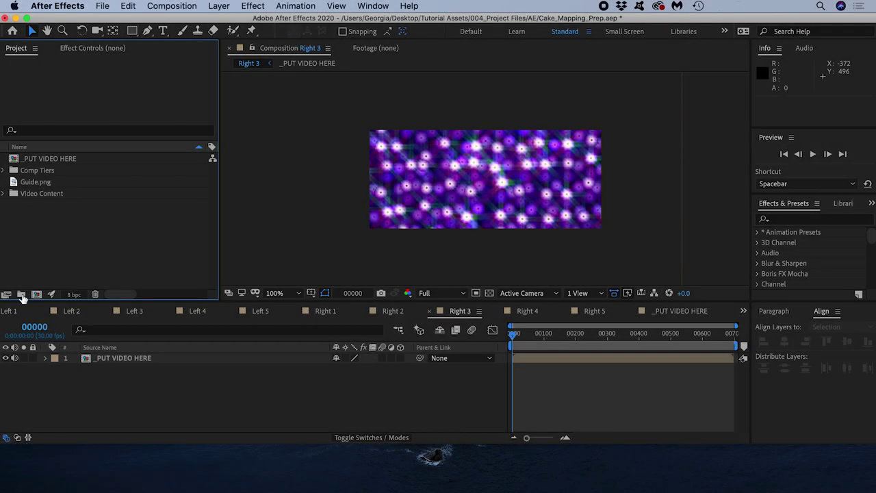
Step: Create a Photos folder and import the ten wedding jpgs from 005_Wedding Photos into it
left_click(21, 295)
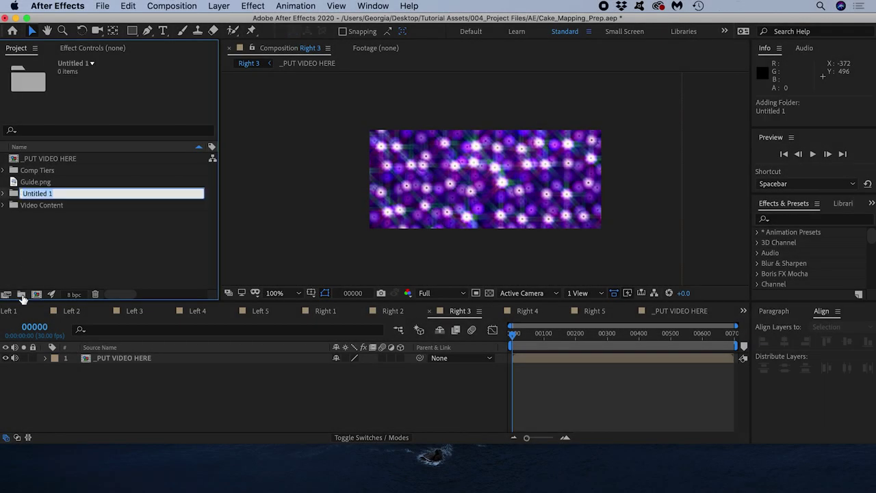
type("Photos")
key("Return")
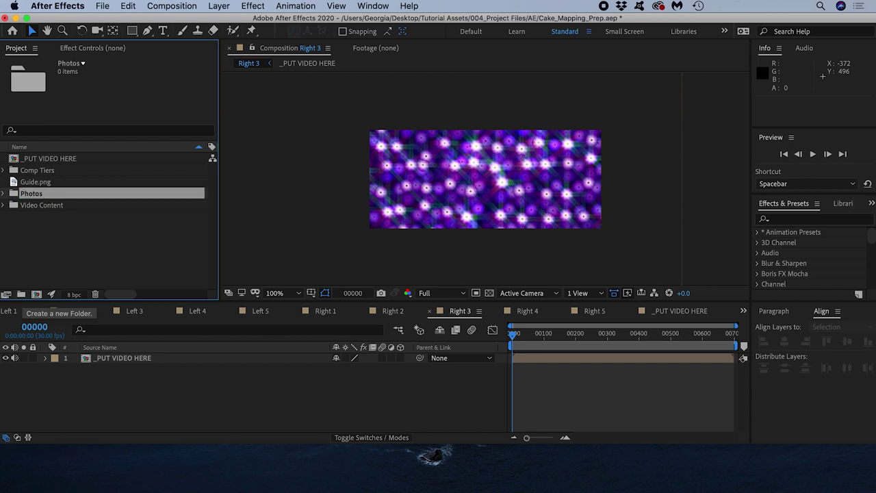
key("super+Tab")
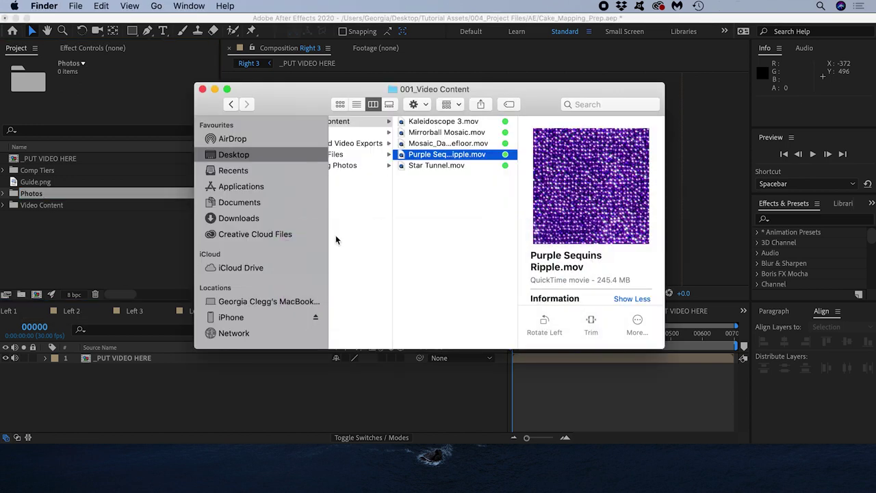
scroll(371, 170, "left", 2)
left_click(371, 166)
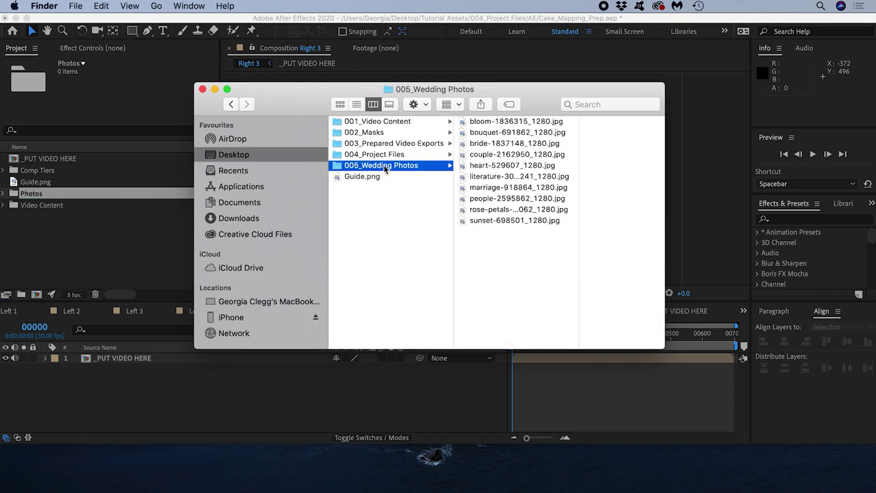
left_click_drag(508, 237, 479, 122)
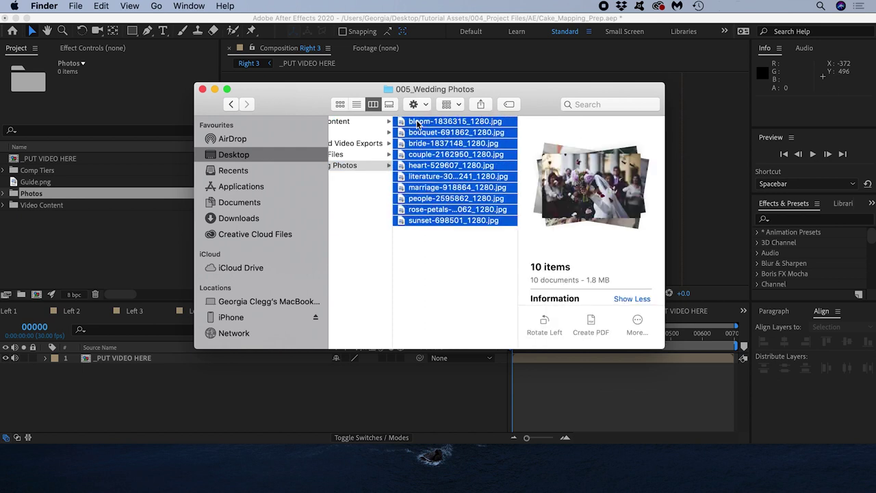
left_click_drag(417, 124, 38, 198)
left_click(33, 195)
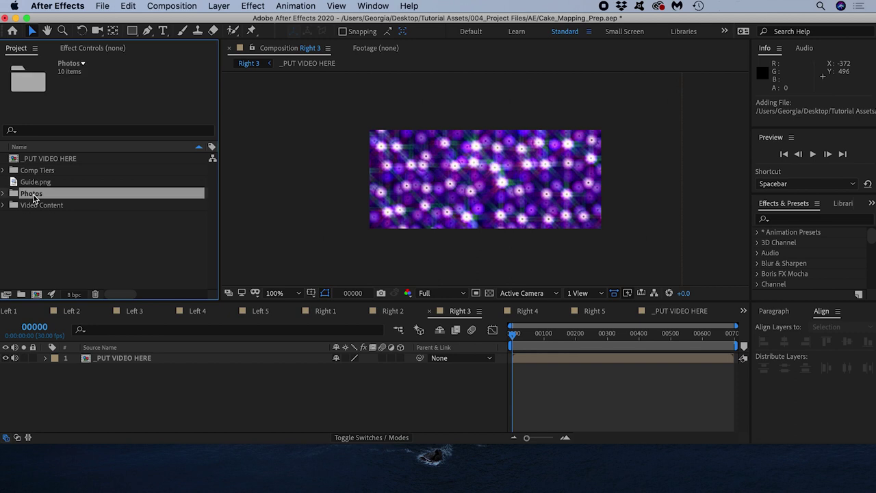
left_click(4, 196)
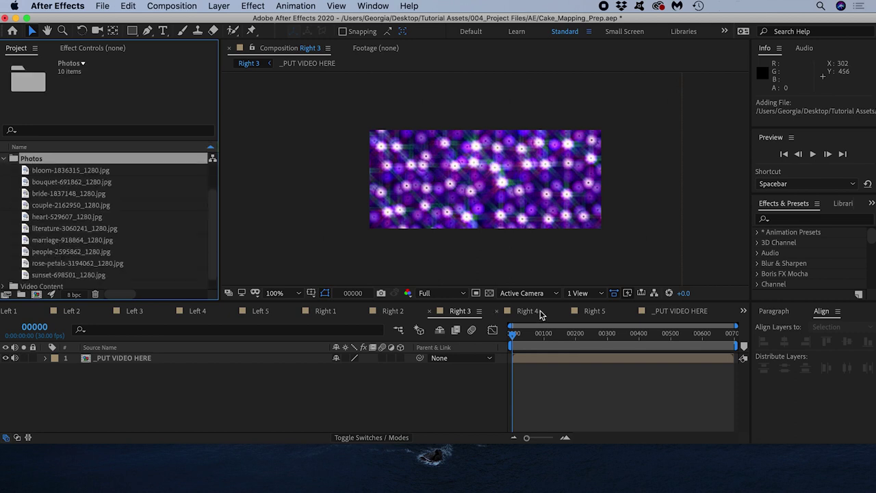
Step: Place bloom-1836315_1280.jpg over the cake guide, with Guide.png moved above Purple Sequins Ripple.mov
left_click(666, 311)
left_click(56, 171)
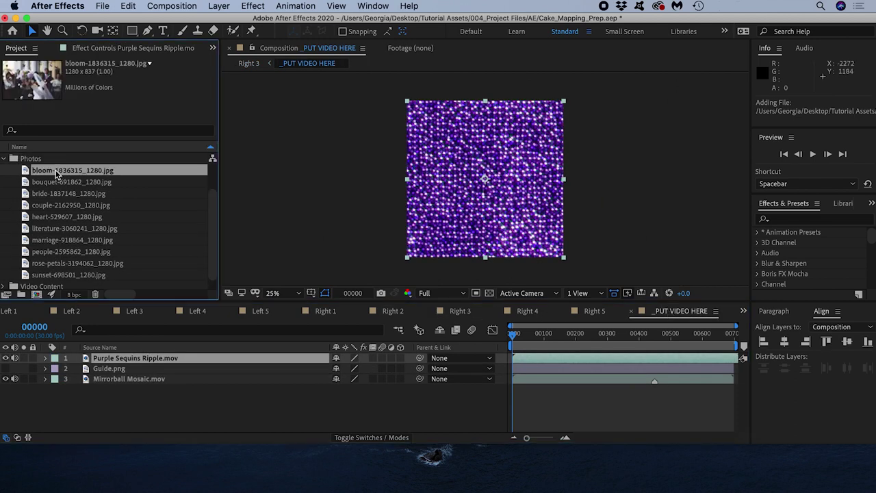
left_click_drag(56, 172, 114, 359)
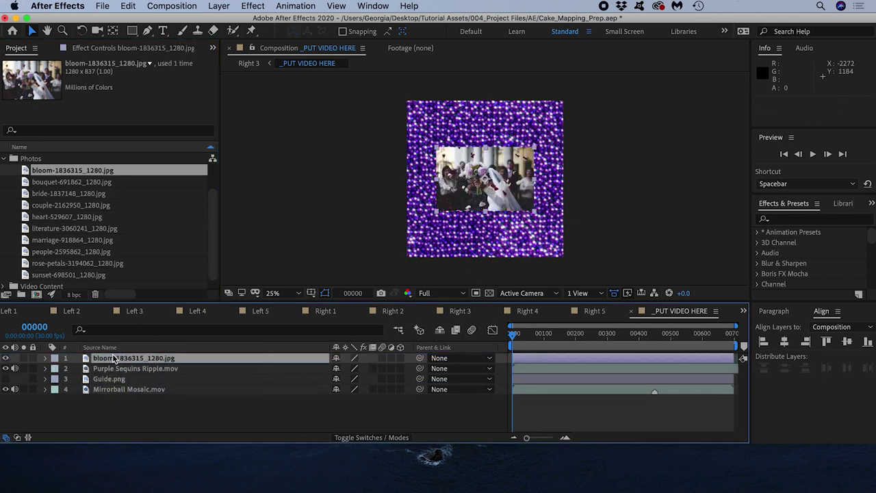
left_click_drag(452, 202, 424, 202)
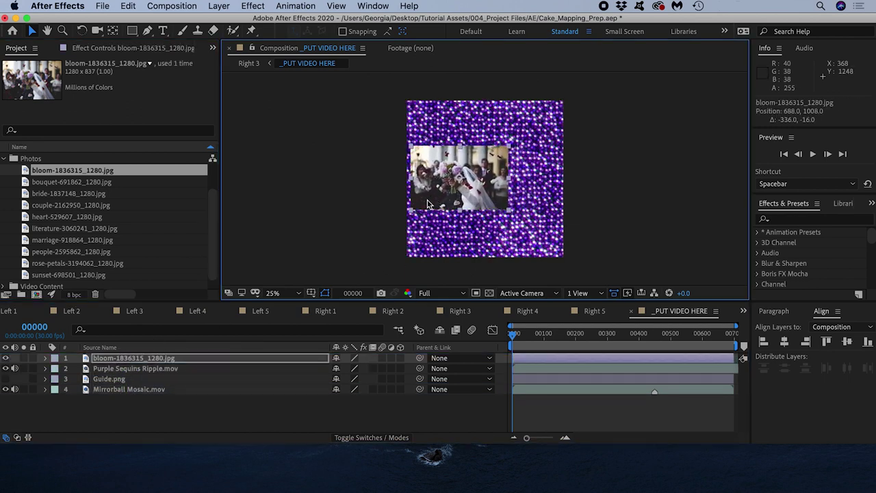
left_click_drag(108, 380, 108, 368)
left_click(103, 358)
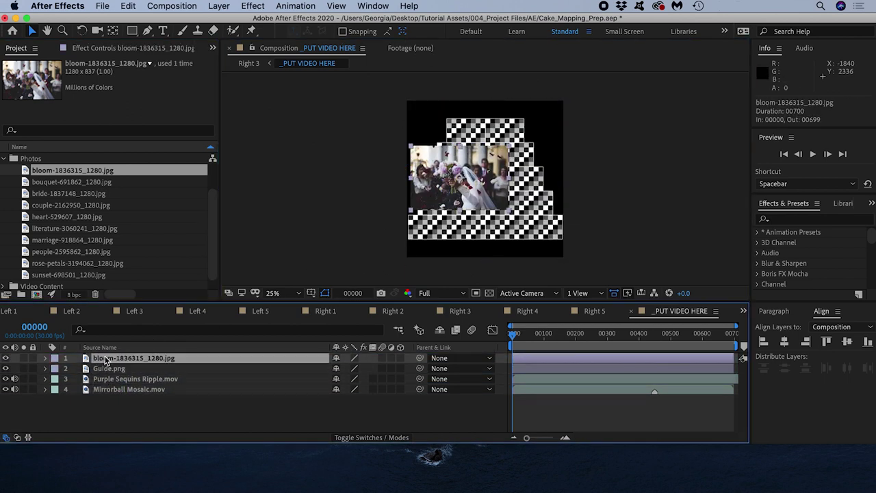
left_click_drag(451, 165, 486, 197)
key("period")
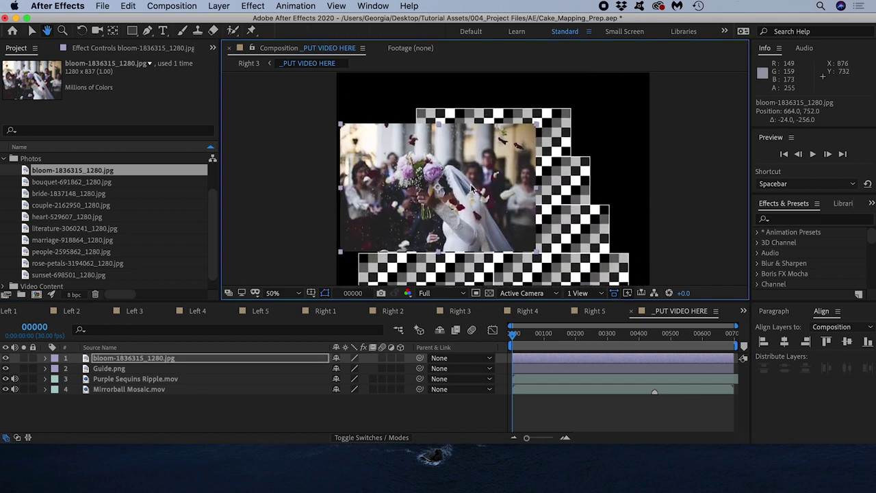
left_click_drag(430, 196, 450, 174)
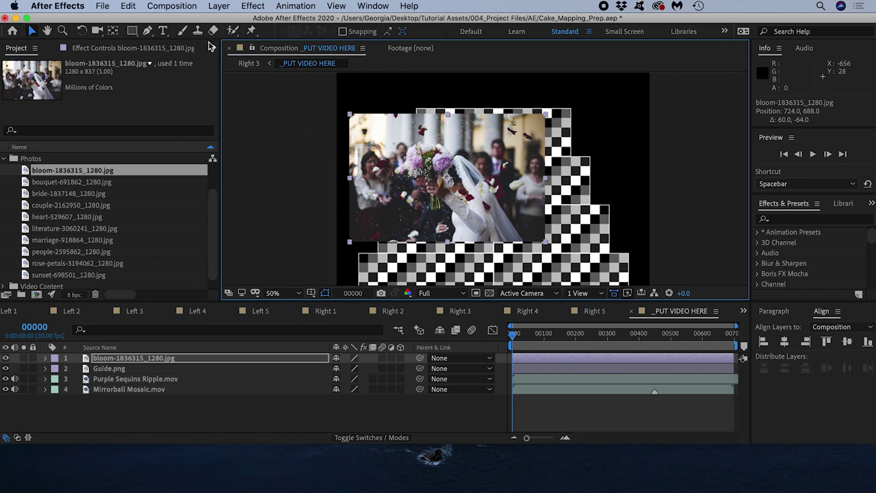
Step: Test a rectangle mask on the bloom photo, undo it, and delete the bloom layer
left_click(132, 32)
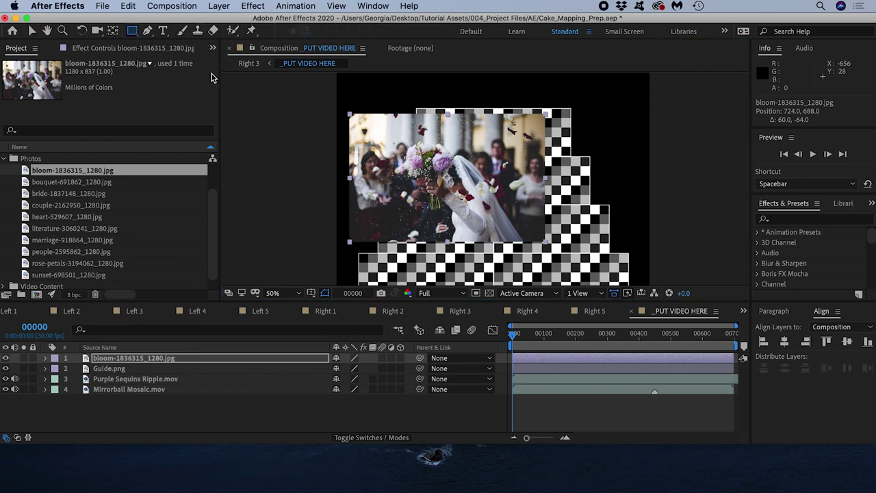
left_click(397, 154)
left_click_drag(397, 154, 495, 203)
key("super+z")
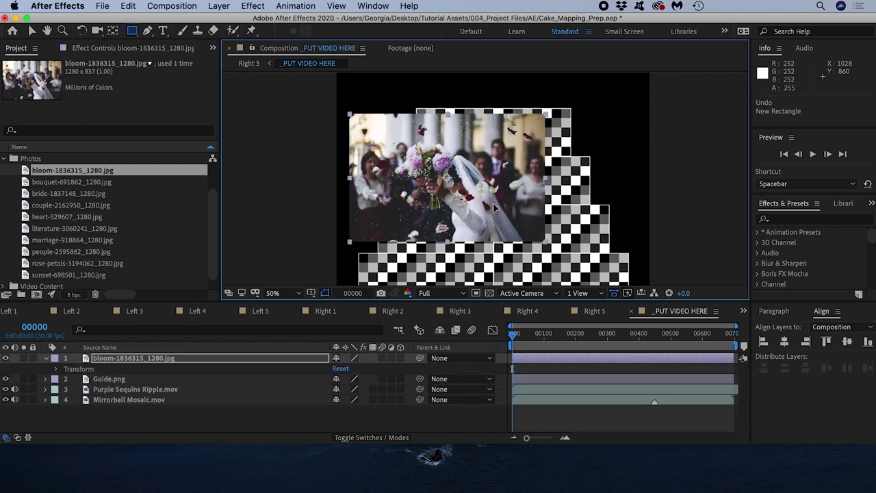
left_click(130, 359)
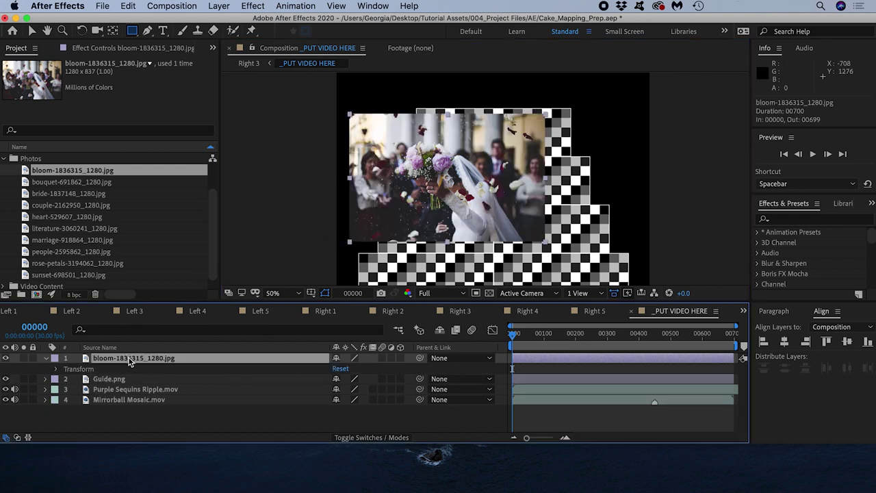
key("Delete")
Step: Hide Guide.png and add the bloom photo to Left 1, scaled to 44%
left_click(5, 358)
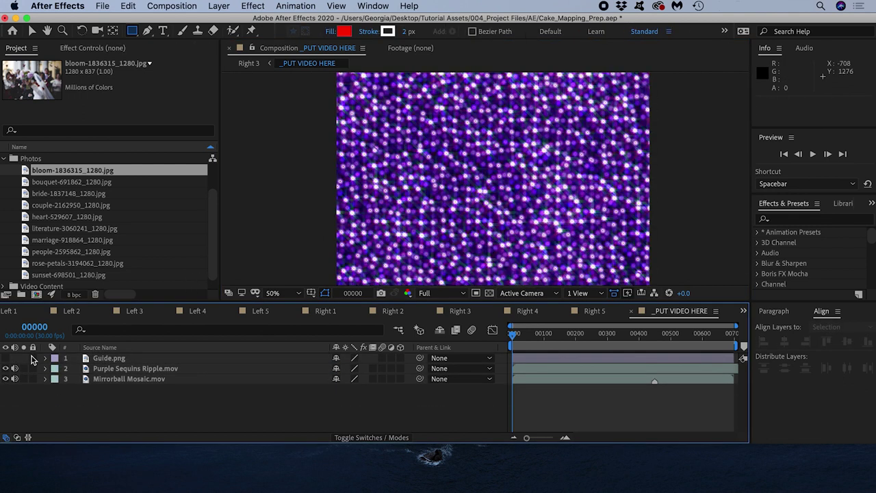
left_click(10, 312)
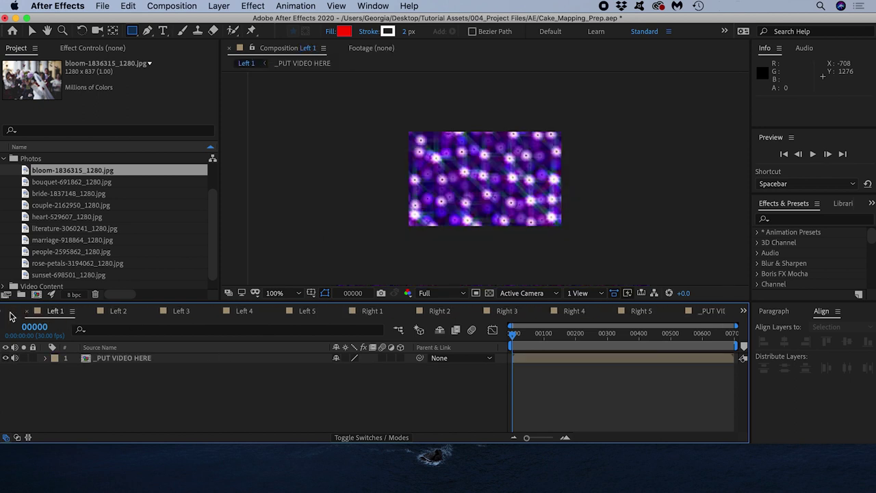
left_click_drag(76, 171, 113, 357)
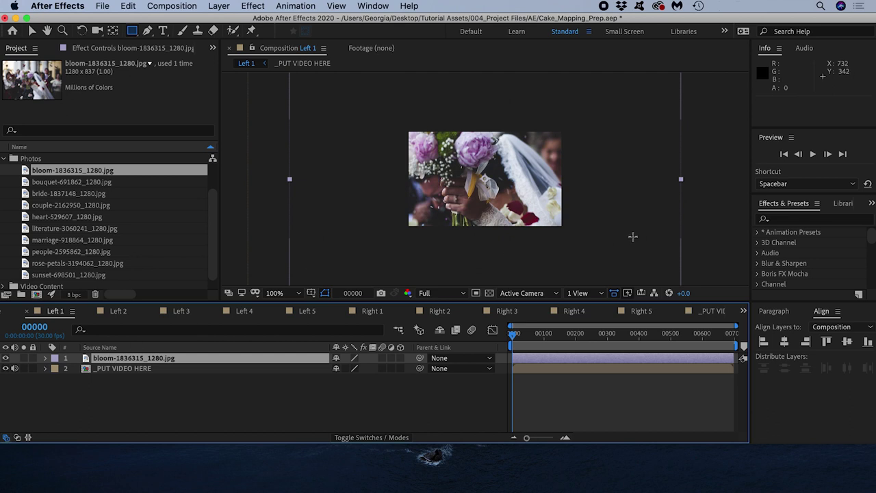
key("v")
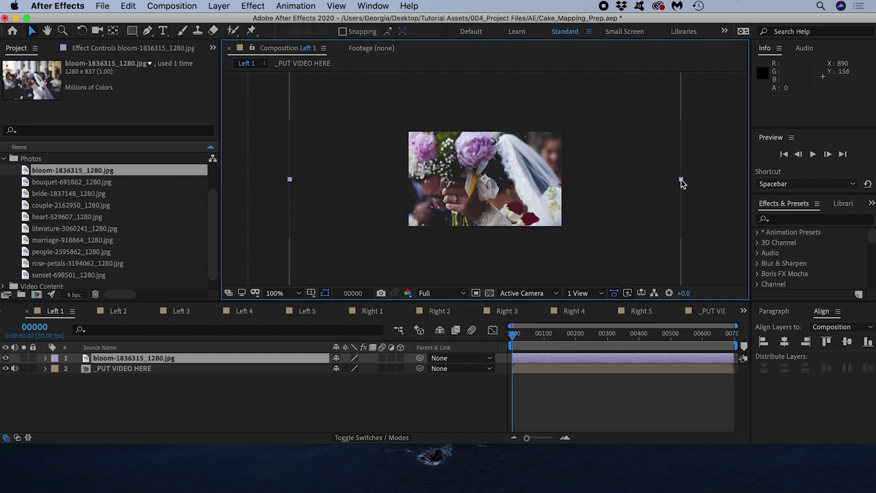
left_click_drag(616, 209, 573, 214)
Step: Add the bouquet, bride, couple and heart photos to Left 2–5, scaling them to fit
left_click(118, 312)
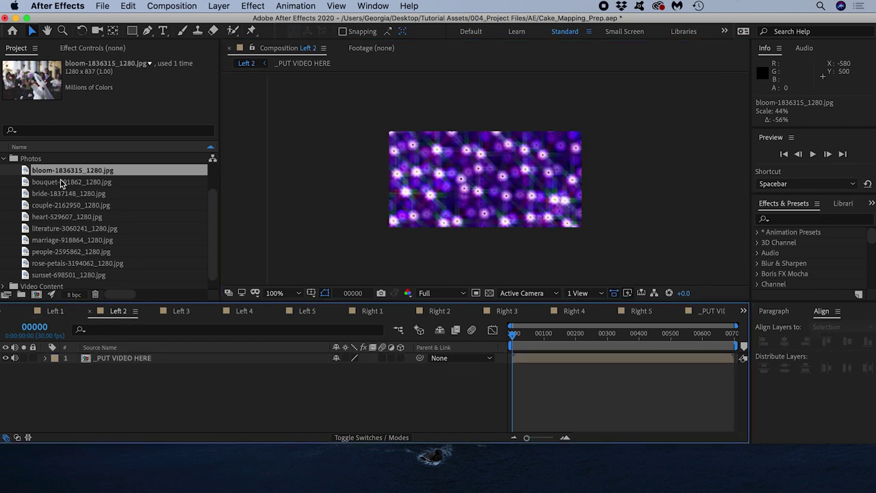
left_click_drag(62, 181, 113, 357)
left_click_drag(685, 199, 593, 199)
left_click(181, 311)
left_click_drag(68, 193, 116, 357)
left_click(245, 311)
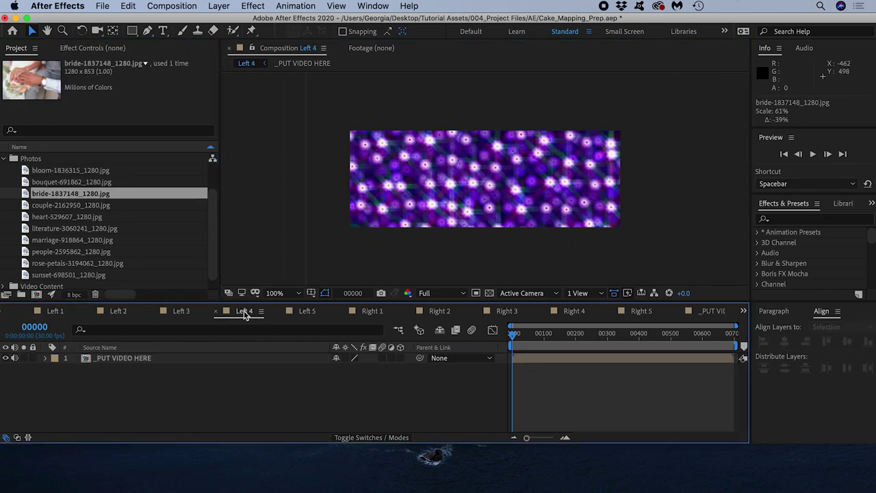
left_click_drag(72, 205, 116, 357)
left_click_drag(739, 182, 681, 182)
left_click(308, 311)
left_click_drag(67, 216, 117, 358)
left_click_drag(739, 182, 651, 182)
Step: Add the literature (47%), marriage and people photos to Right 1–3, scaled to fit
left_click(372, 311)
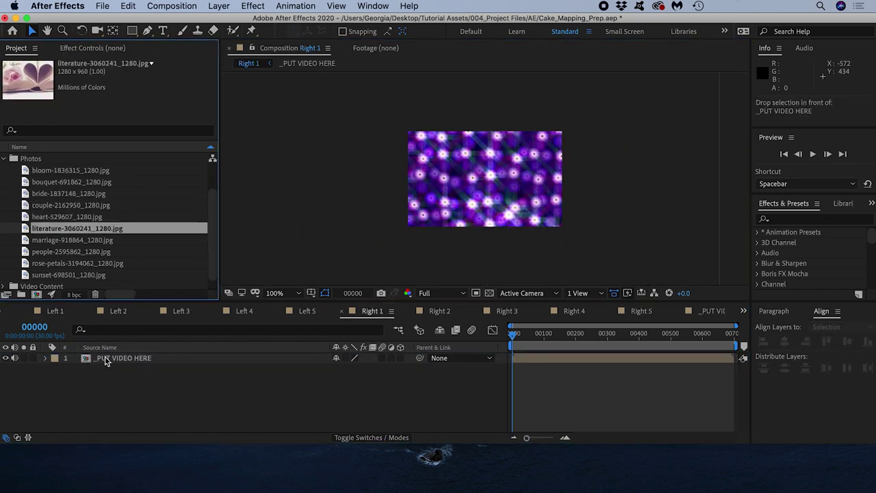
left_click_drag(75, 228, 117, 357)
left_click_drag(739, 179, 576, 180)
left_click(439, 311)
left_click_drag(69, 240, 116, 357)
left_click_drag(739, 179, 683, 180)
left_click(507, 311)
left_click_drag(72, 251, 116, 357)
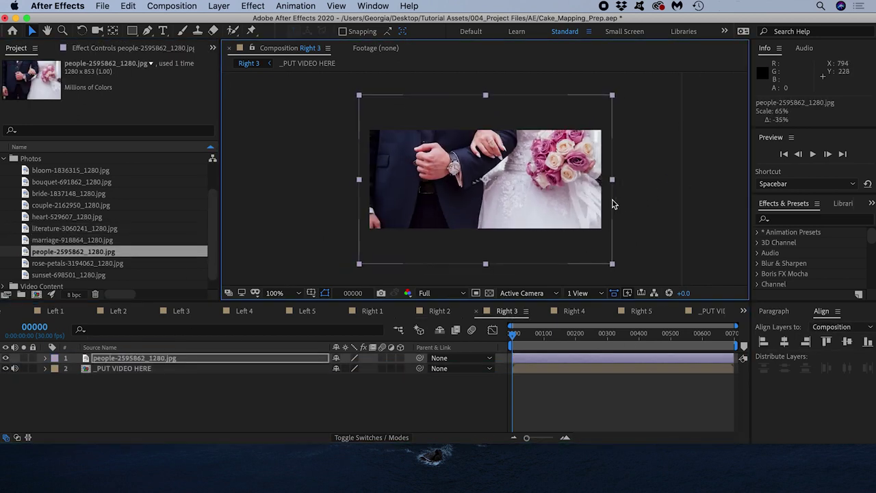
Step: Add the rose-petals and sunset photos to Right 4 and 5, scaling both and nudging sunset up
left_click(574, 310)
left_click_drag(80, 263, 116, 358)
left_click_drag(739, 179, 693, 190)
left_click(641, 311)
left_click_drag(69, 274, 116, 357)
left_click_drag(740, 179, 666, 180)
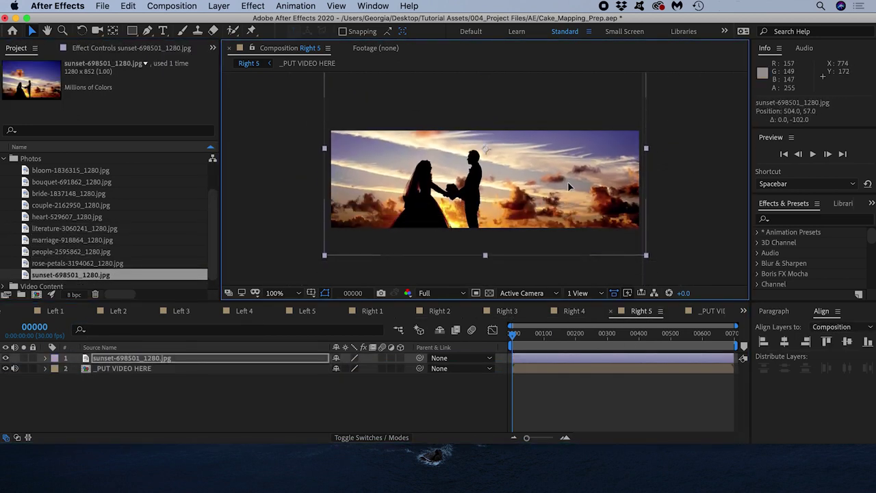
left_click_drag(567, 182, 565, 167)
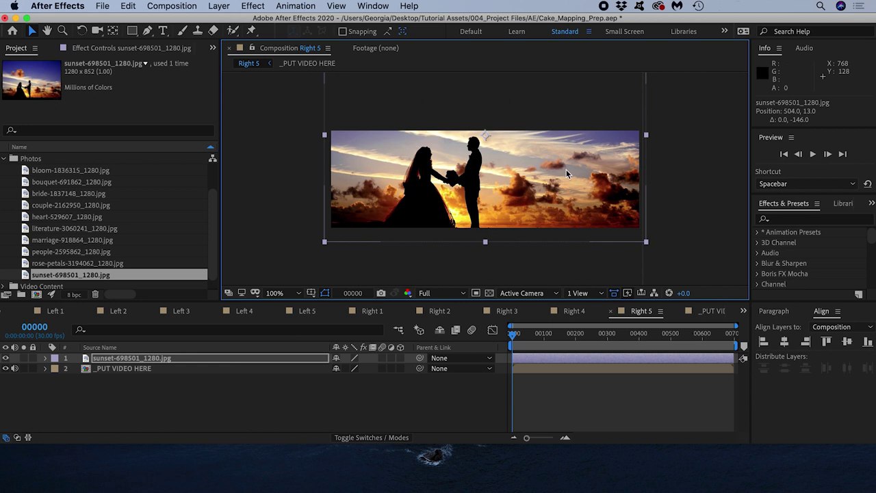
Step: Collapse the Photos folder and clear the project panel selection
scroll(131, 194, "up", 3)
left_click(4, 195)
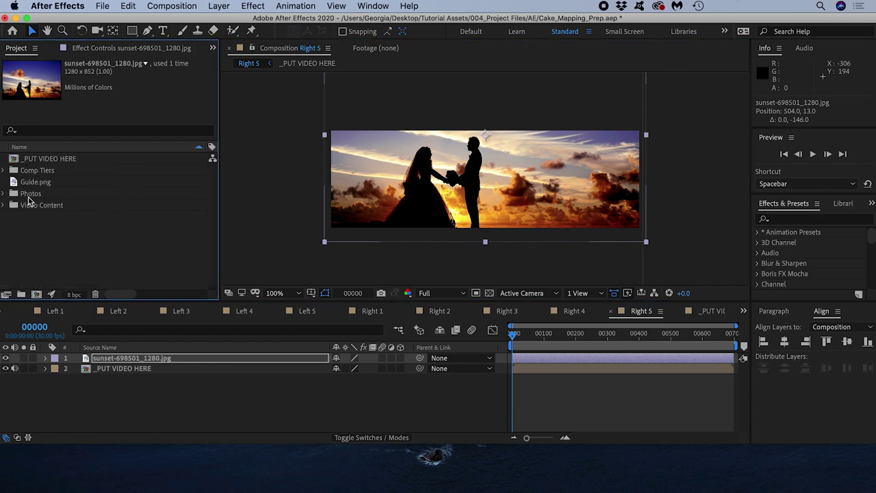
left_click(61, 245)
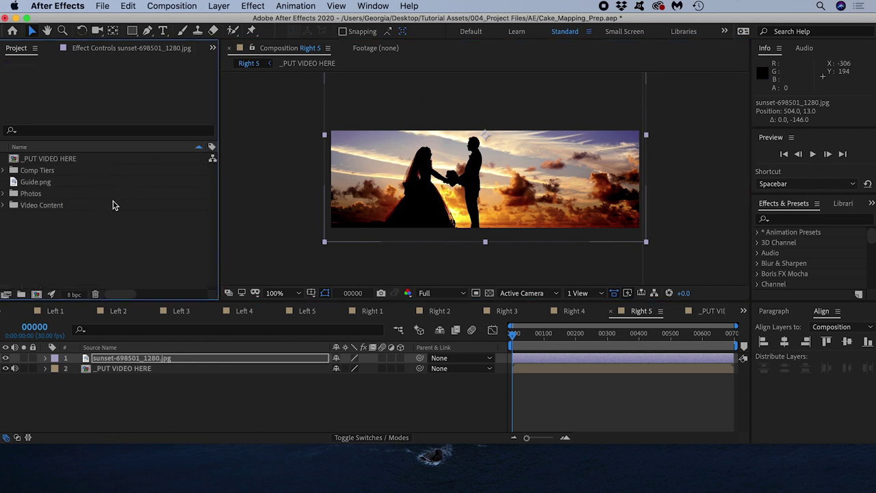
Step: Save As over Cake_Mapping_Prep.aep in the AE folder, replacing the existing file
left_click(102, 6)
mouse_move(118, 121)
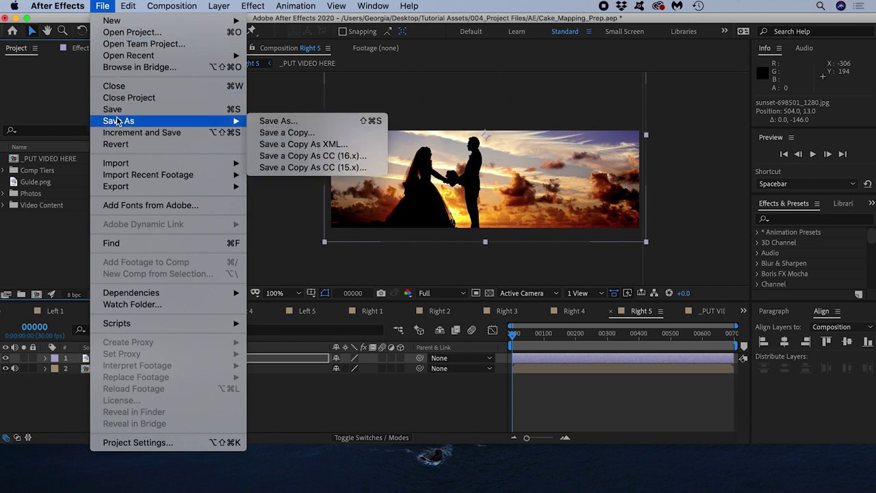
left_click(282, 121)
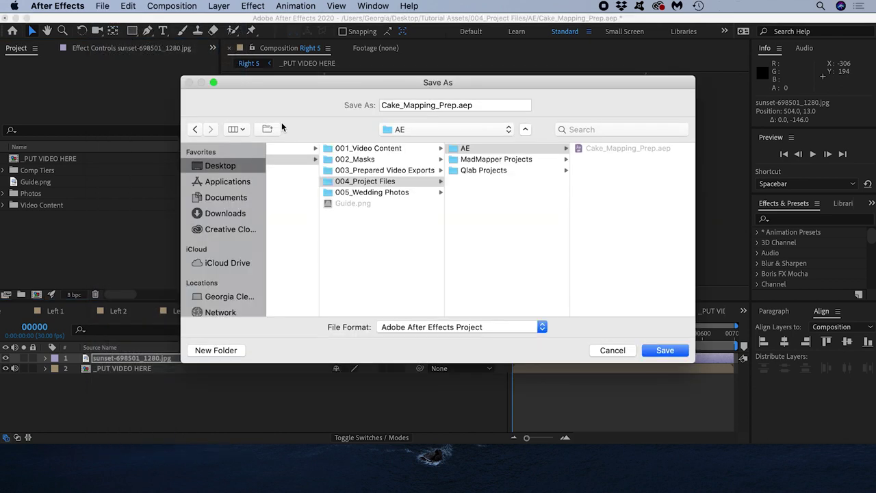
left_click(485, 152)
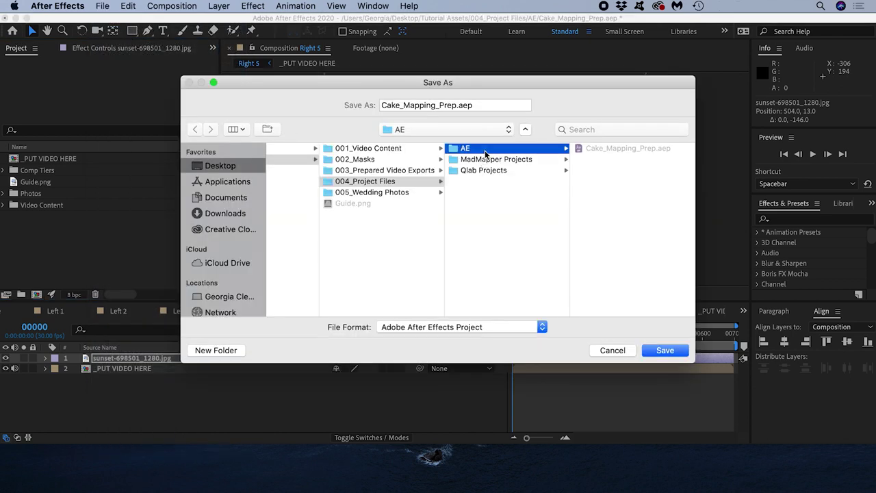
left_click(610, 150)
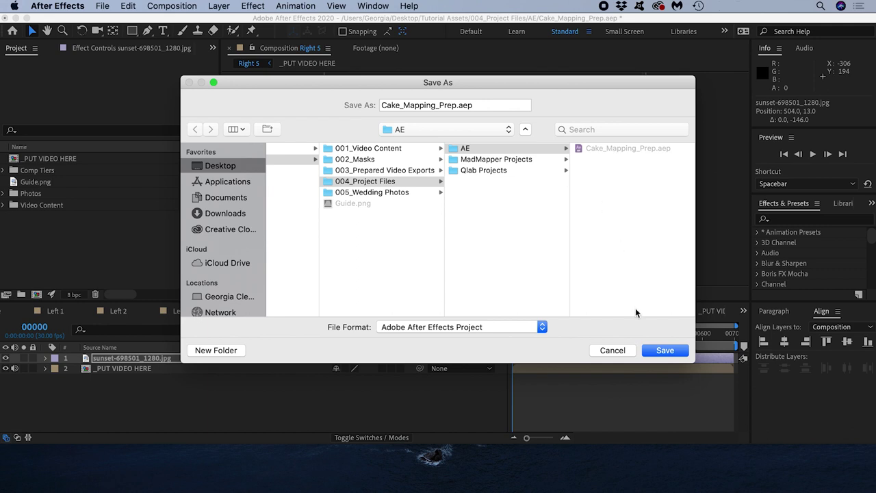
left_click(662, 350)
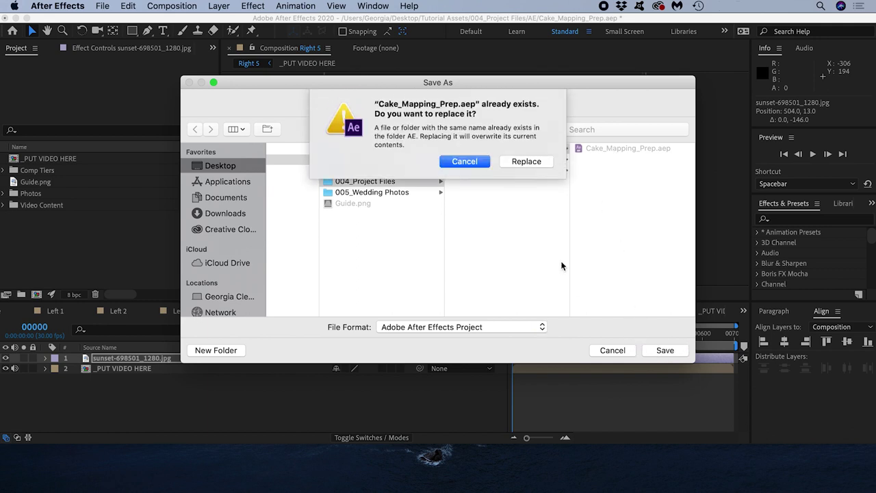
left_click(527, 163)
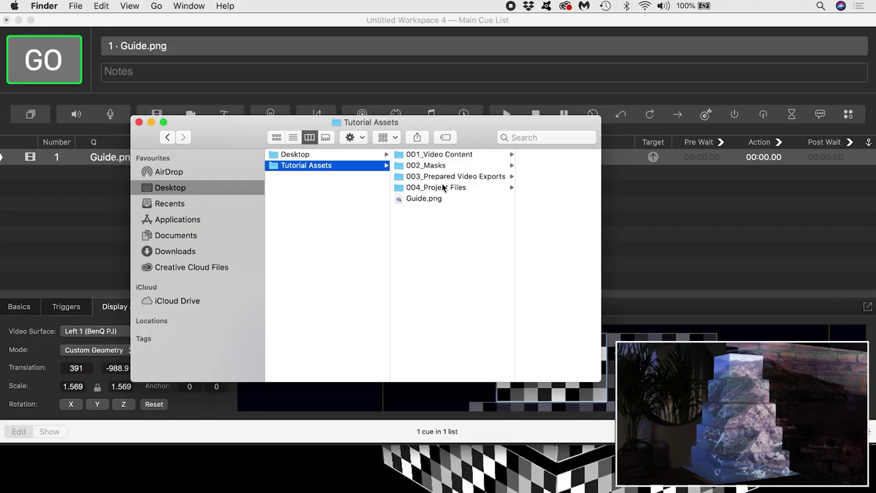
Step: Import the ten .mov exports from 003_Prepared Video Exports as cues; route Left 1.mov to the Left 1 surface
left_click(446, 176)
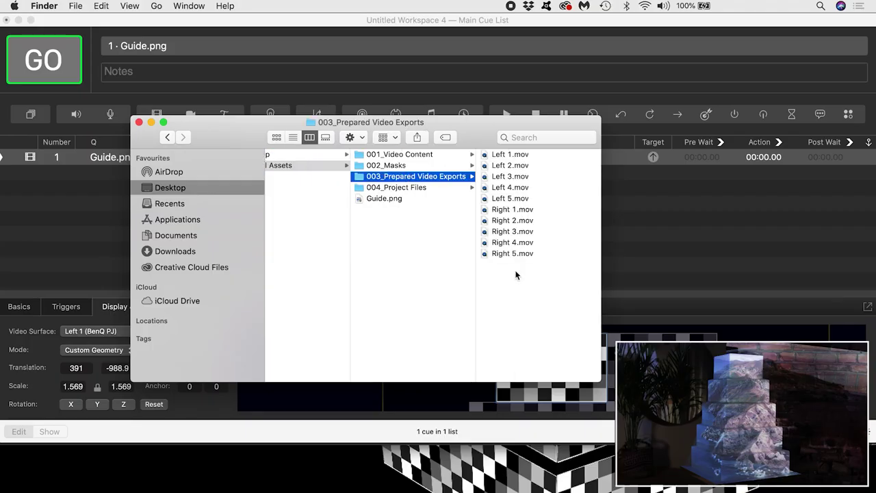
left_click_drag(516, 270, 493, 152)
left_click_drag(366, 159, 88, 185)
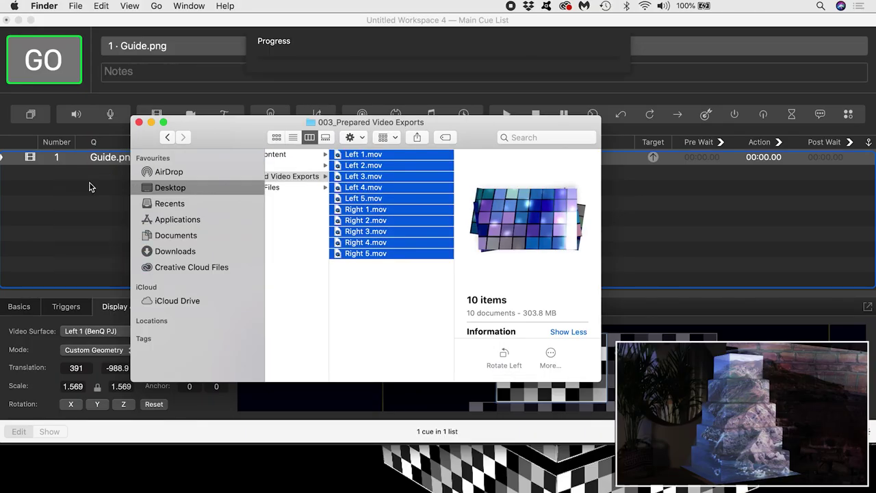
left_click(105, 176)
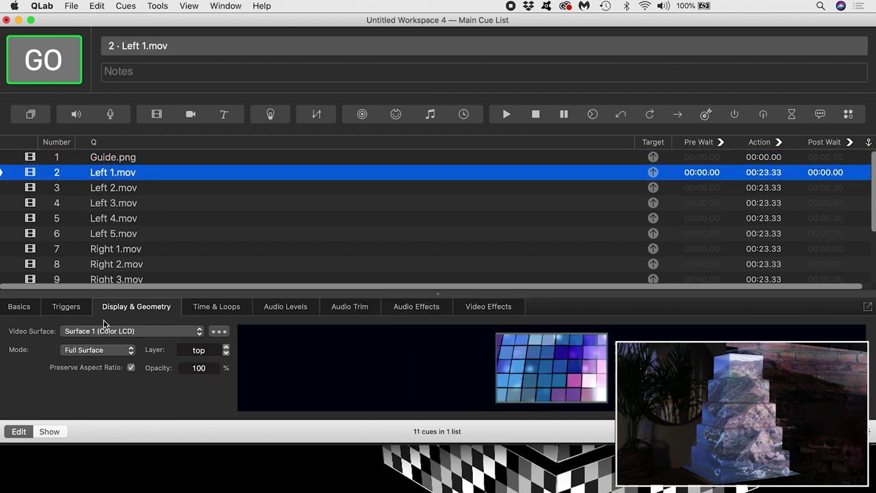
left_click(104, 332)
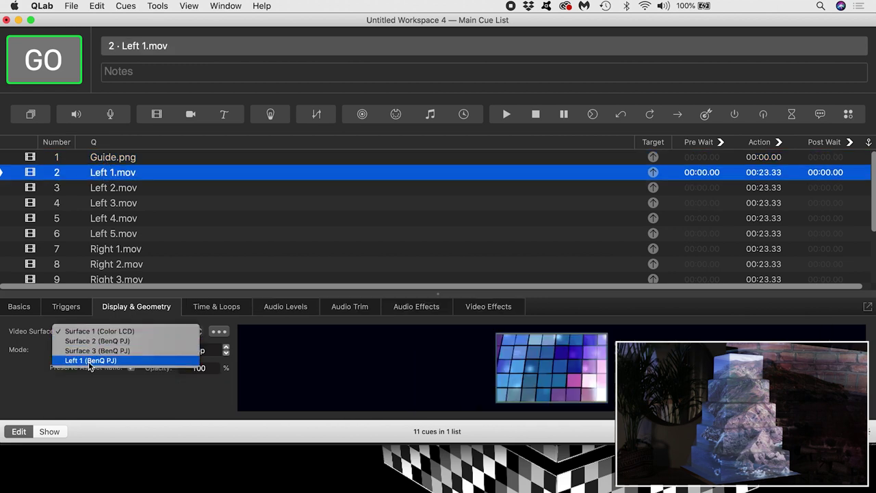
left_click(96, 360)
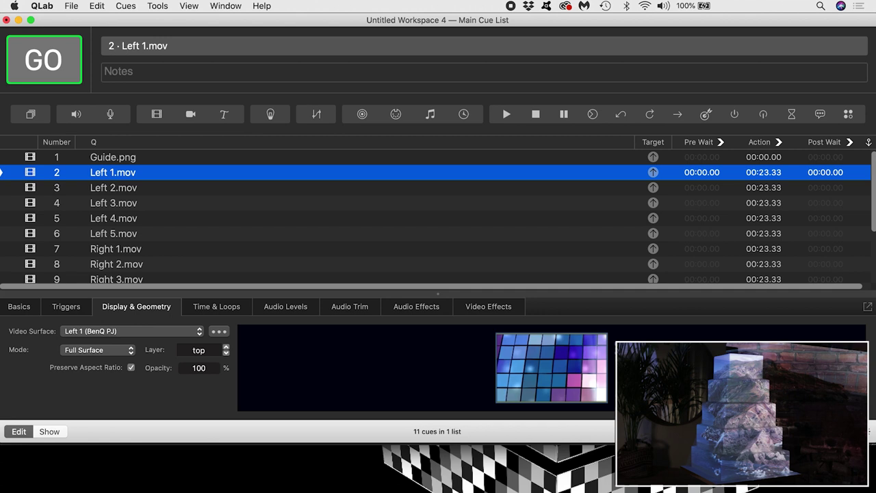
Step: In Workspace Settings > Video, bring up + > New With Display to list the BenQ PJ displays
key("super+comma")
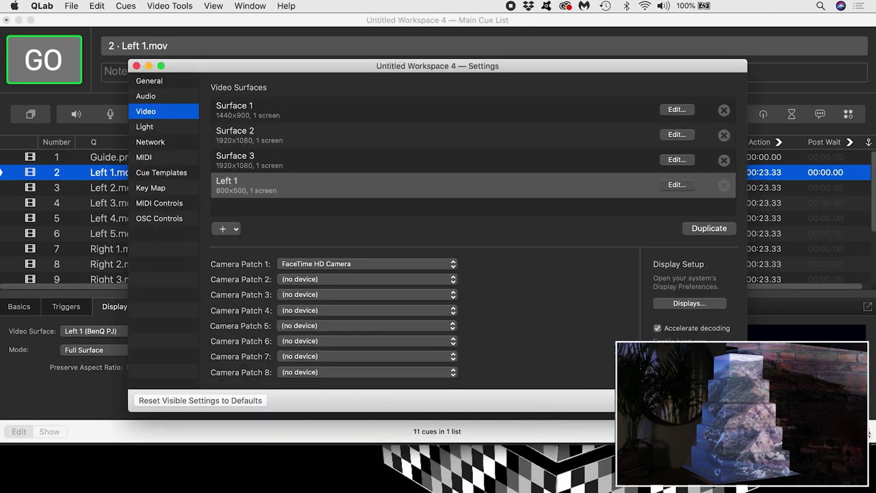
left_click(236, 228)
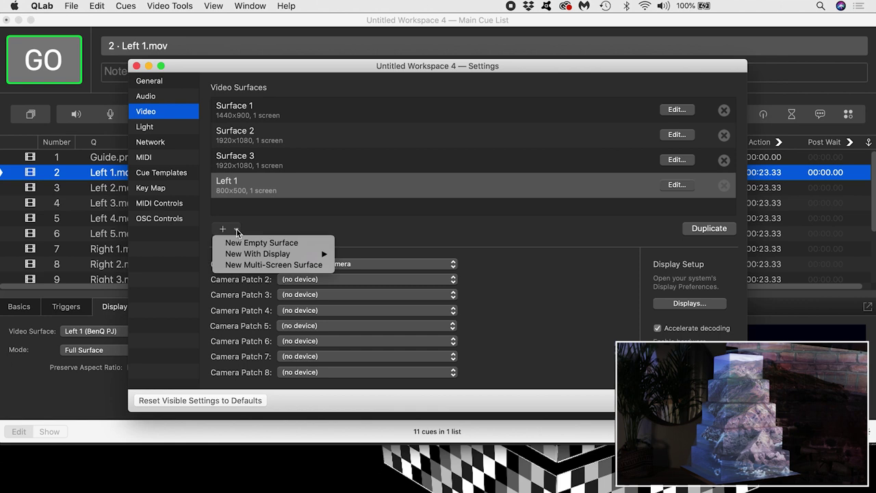
mouse_move(248, 257)
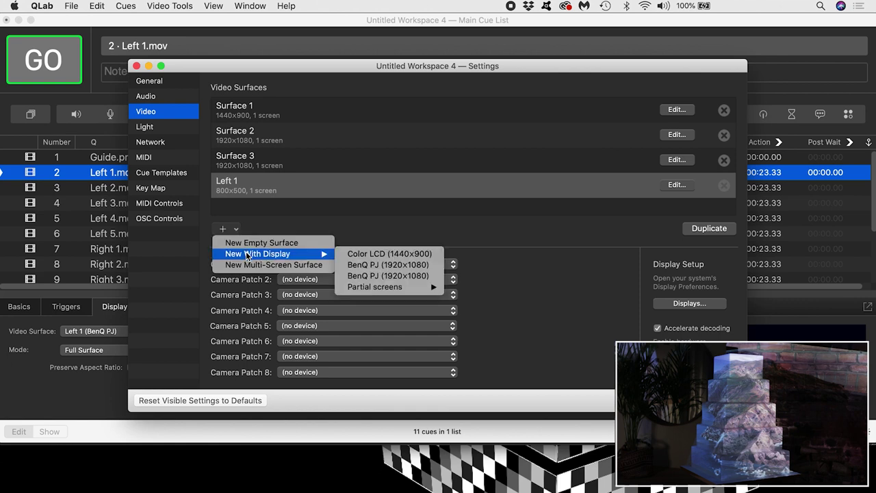
Step: Create a BenQ PJ surface named Left 2 sized 1000 × 500, then close its editor
left_click(364, 267)
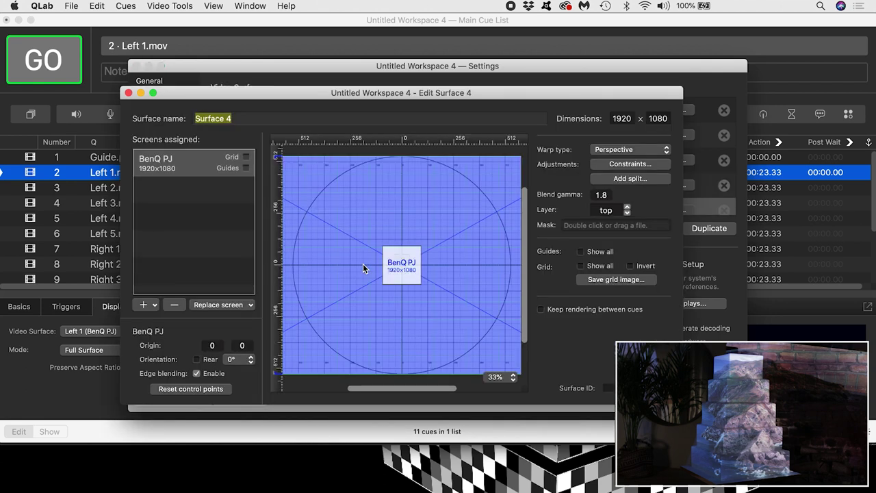
type("Left 2")
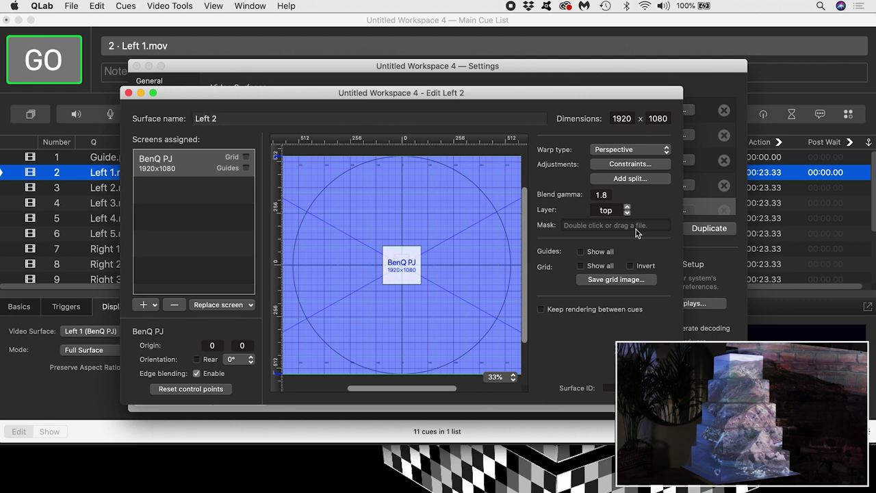
double_click(621, 119)
type("1")
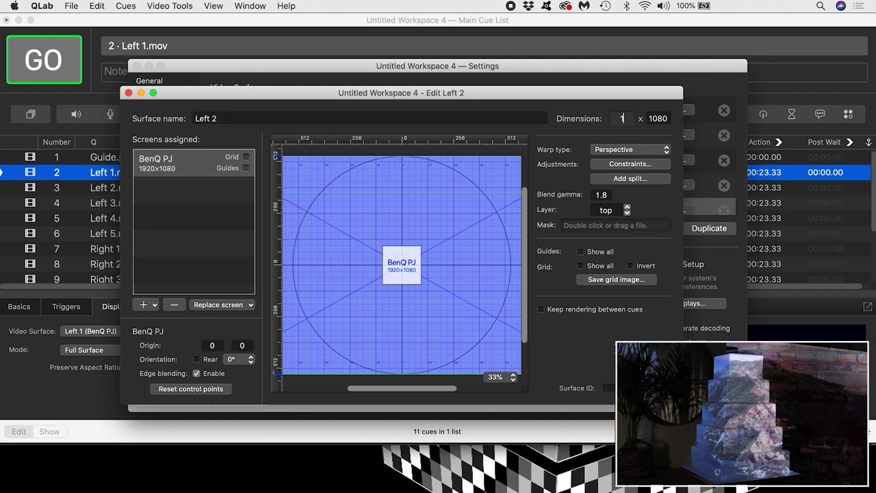
type("000")
left_click(670, 118)
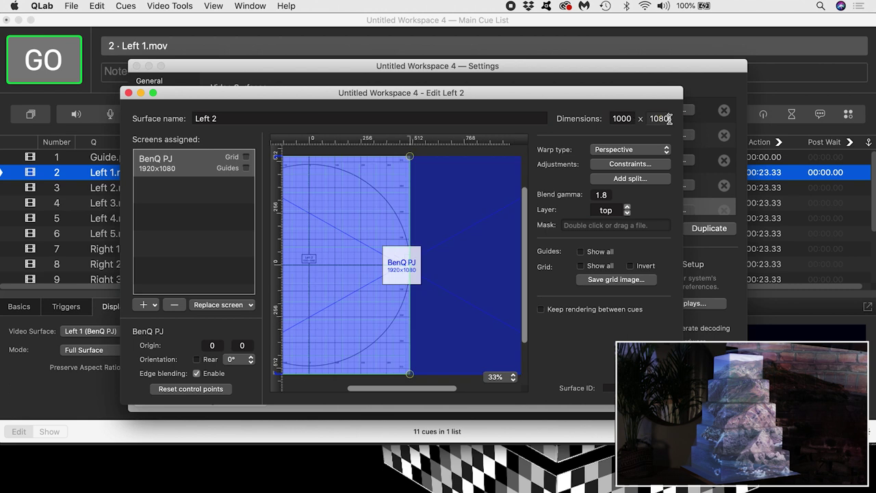
left_click_drag(669, 119, 633, 119)
type("500")
key("Return")
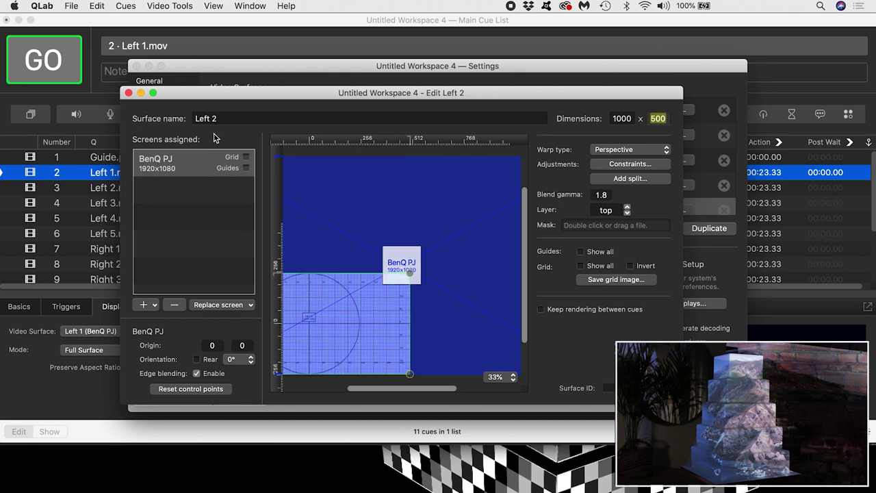
left_click(128, 93)
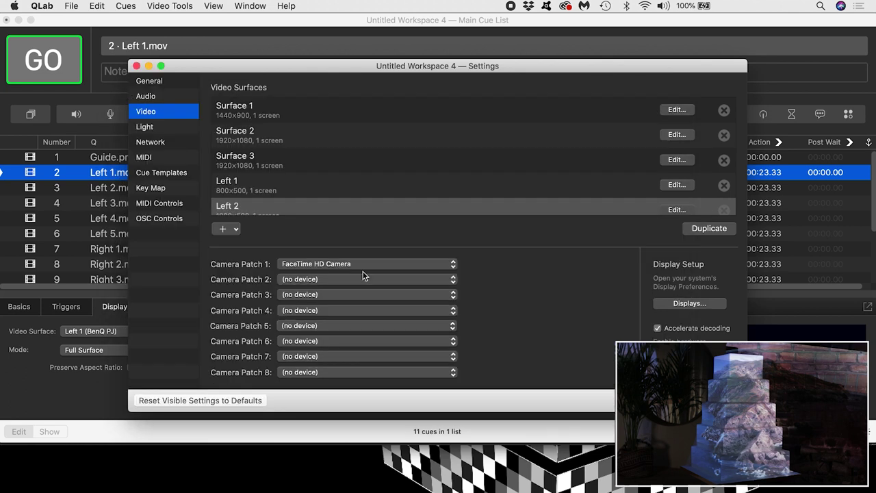
Step: Open the Left 1 surface editor, reposition it and enlarge it to see more canvas
left_click(642, 186)
double_click(641, 186)
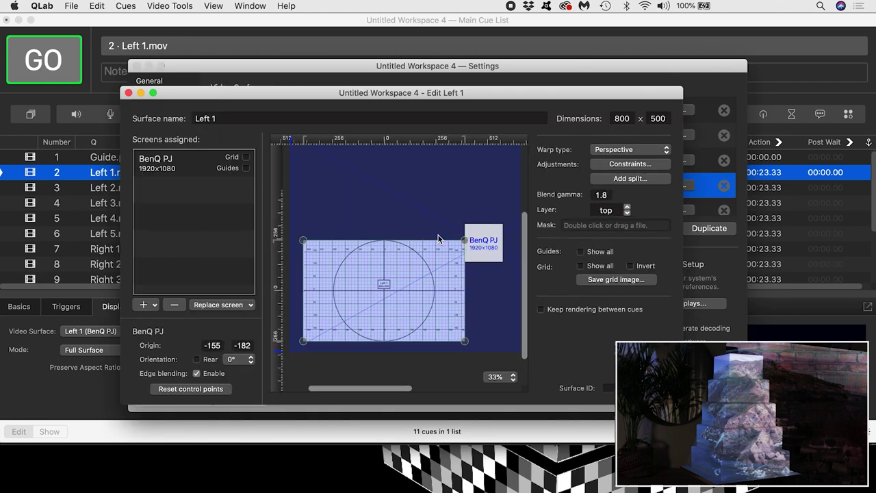
left_click_drag(178, 88, 66, 19)
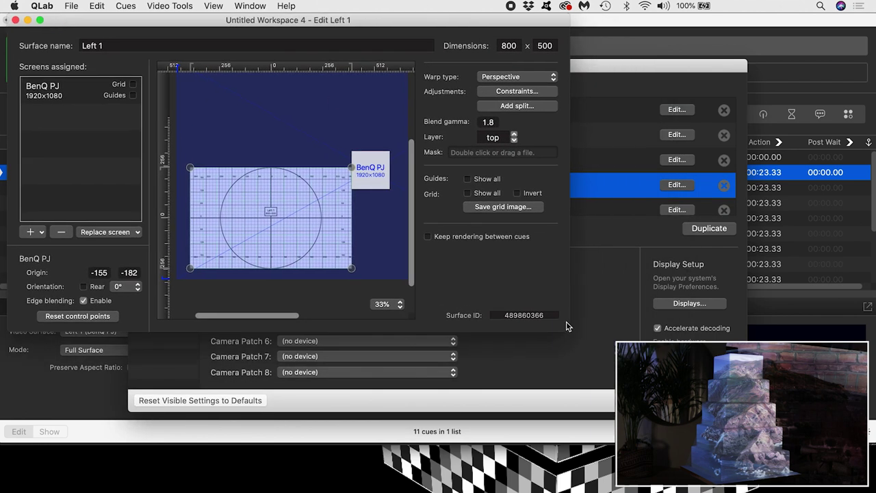
left_click_drag(571, 330, 673, 380)
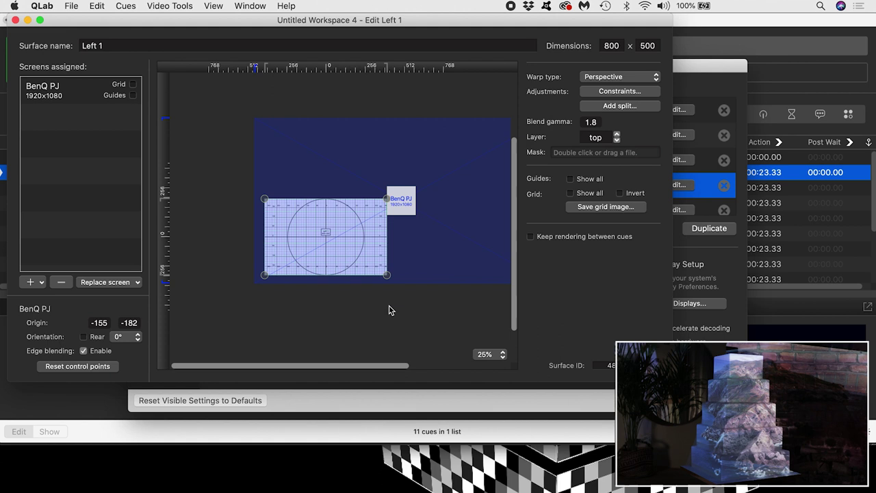
scroll(383, 288, "right", 3)
scroll(383, 288, "up", 2)
Step: With the grid shown, warp Left 1's four corners onto its cake tier and close the editor
left_click_drag(347, 229, 345, 155)
key("g")
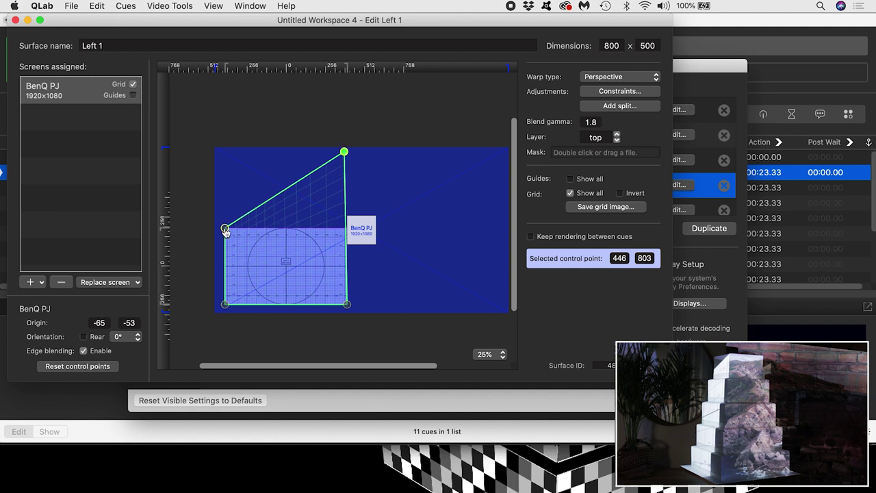
left_click_drag(225, 228, 306, 153)
left_click_drag(225, 303, 297, 213)
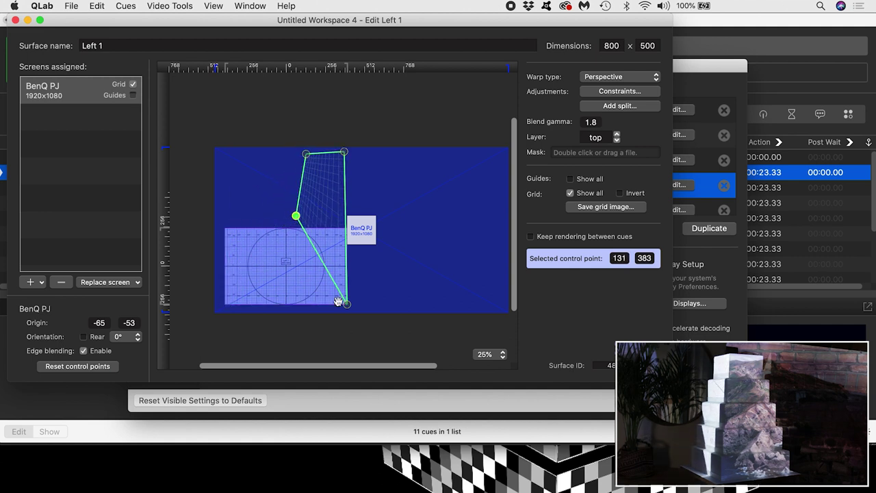
left_click_drag(347, 304, 345, 185)
left_click_drag(296, 215, 310, 193)
left_click_drag(306, 152, 306, 155)
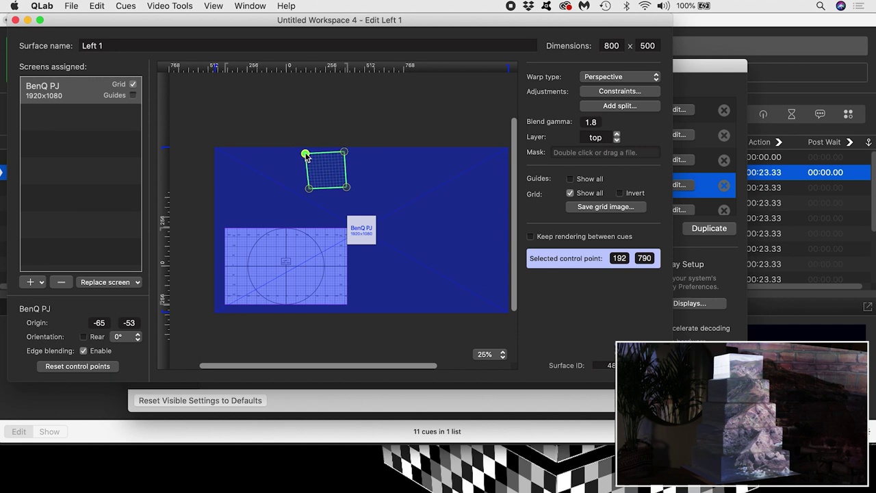
left_click(15, 20)
Step: Warp the Left 2 surface's corners onto its tier
left_click(678, 209)
left_click_drag(261, 172, 330, 130)
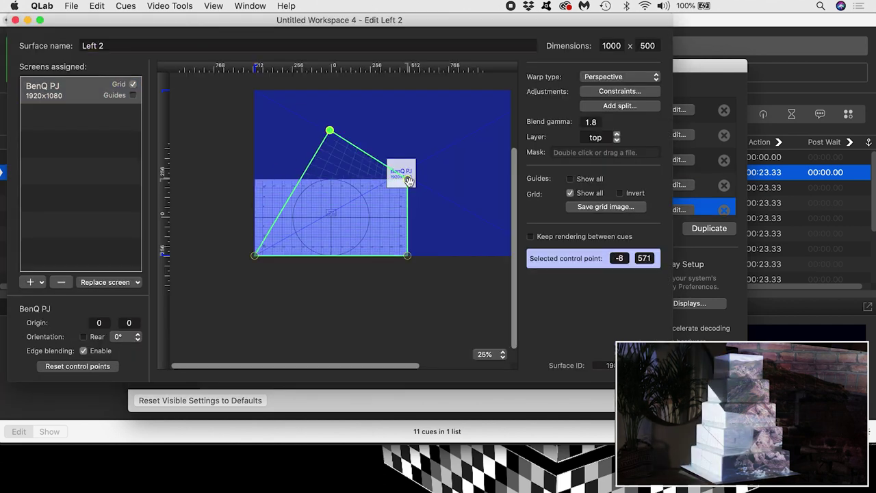
left_click_drag(408, 180, 387, 132)
left_click_drag(330, 131, 345, 134)
left_click_drag(254, 255, 348, 161)
left_click_drag(408, 255, 391, 162)
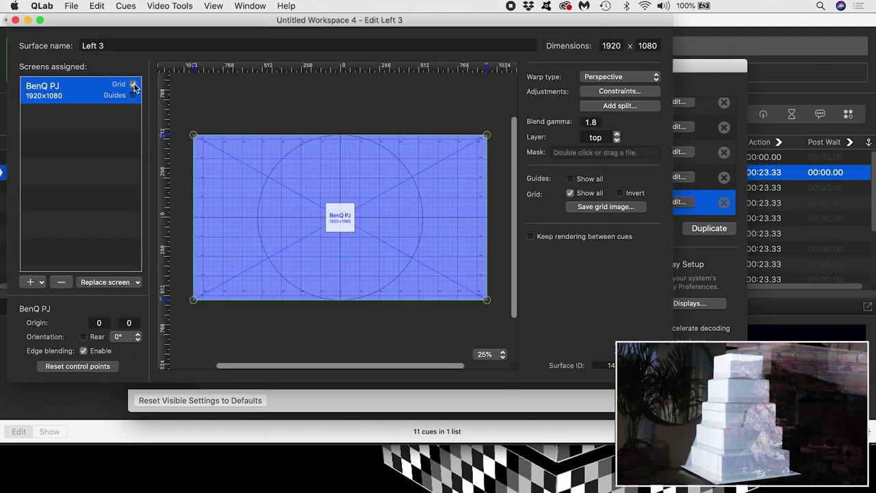
Step: Size the new Left 3 surface 1200 × 500 and warp its corners onto its tier
type("1200")
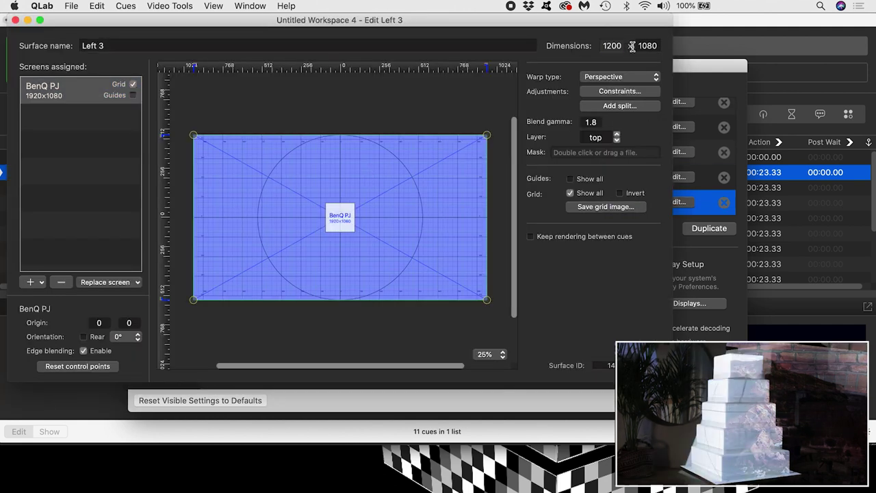
key("Tab")
type("500")
key("Return")
left_click_drag(194, 223, 280, 210)
left_click_drag(194, 299, 286, 235)
left_click_drag(376, 224, 334, 212)
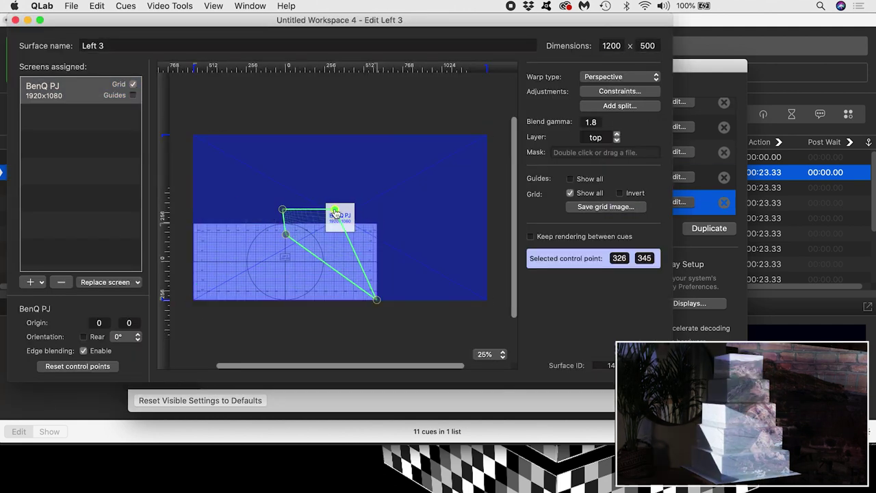
left_click_drag(376, 299, 335, 235)
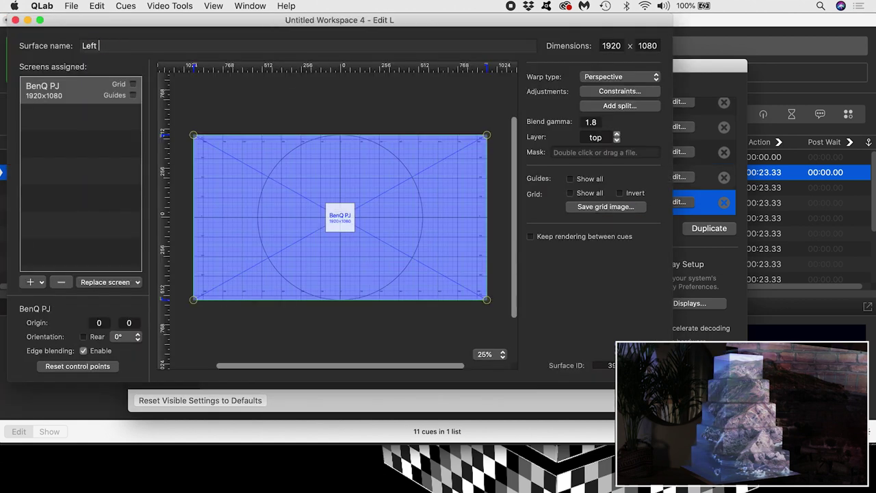
Step: Create Left 4 at 1400 × 500 and warp its four corners inward onto its tier
type("4")
key("Tab")
type("1400")
key("Tab")
type("500")
key("Return")
left_click_drag(194, 224, 283, 238)
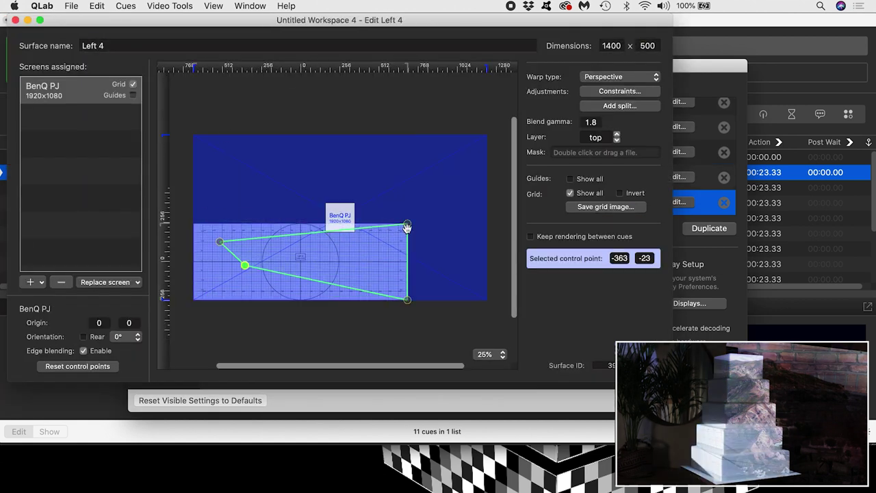
left_click_drag(407, 223, 341, 238)
left_click_drag(194, 300, 284, 258)
left_click_drag(407, 299, 346, 247)
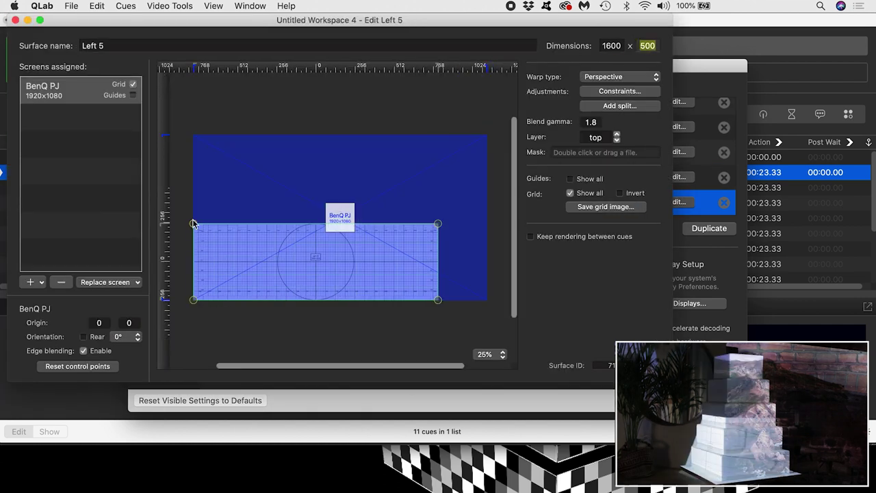
Step: Warp Left 5 onto its tier, then create Right 1 and warp its corners
left_click_drag(438, 224, 346, 264)
left_click_drag(438, 299, 358, 288)
left_click_drag(194, 224, 237, 267)
left_click_drag(194, 299, 280, 260)
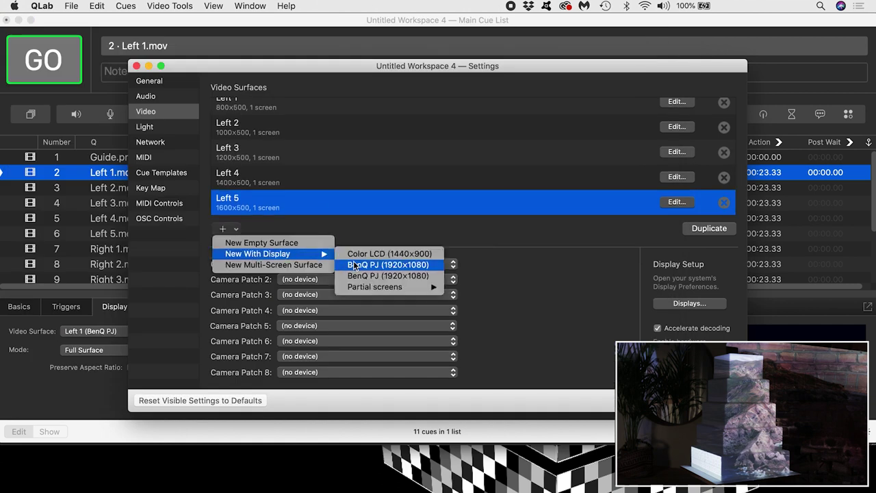
left_click(355, 265)
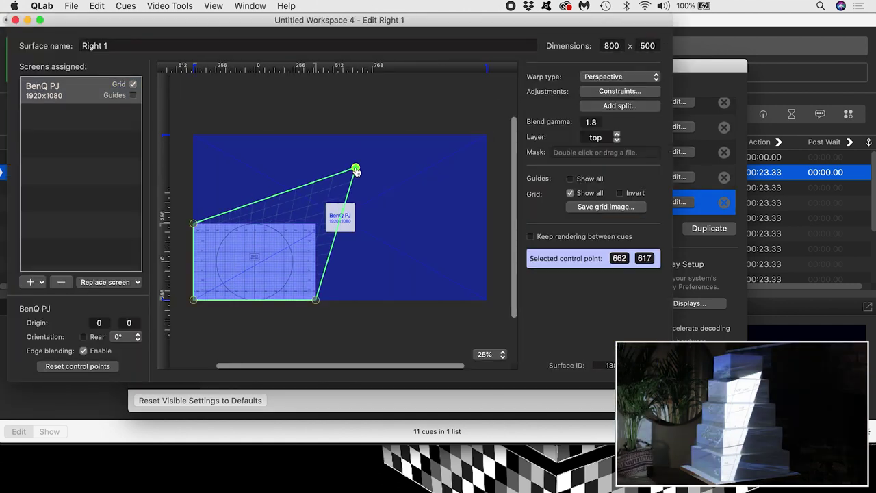
left_click_drag(193, 299, 308, 212)
left_click_drag(315, 299, 356, 176)
left_click_drag(307, 212, 325, 172)
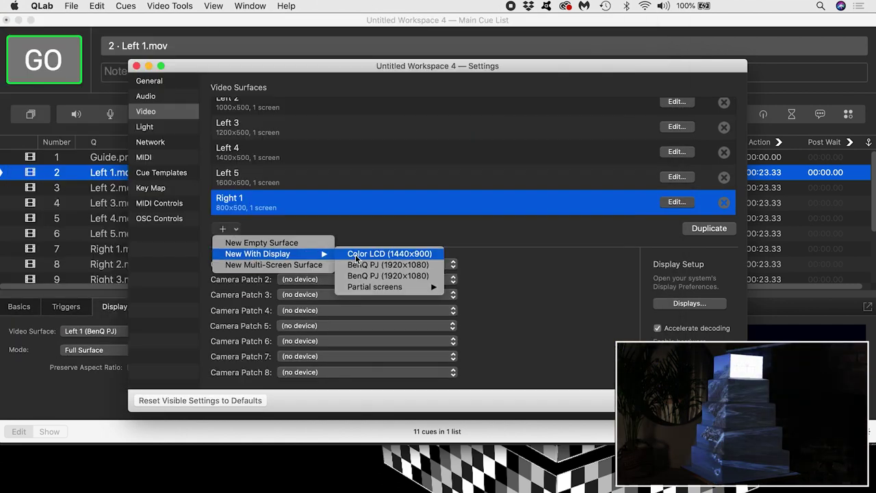
Step: Create Right 2 and Right 3, warping each surface's corners onto its tier
left_click(355, 265)
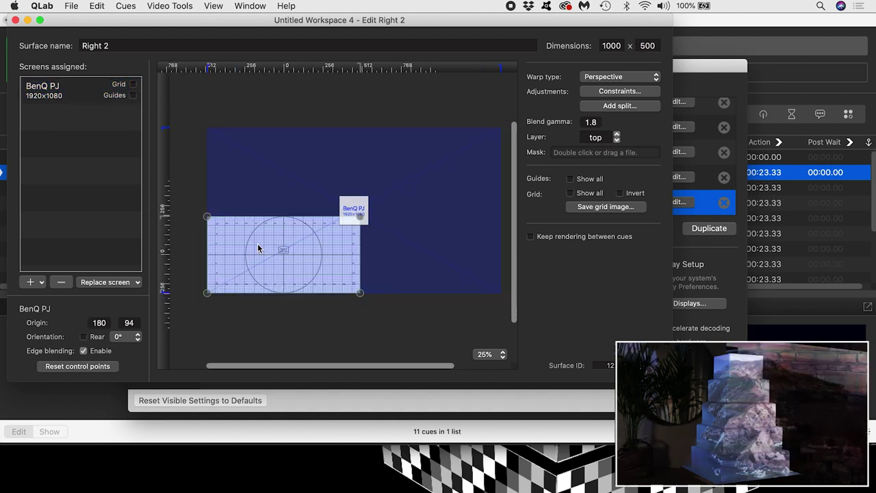
left_click_drag(360, 217, 371, 173)
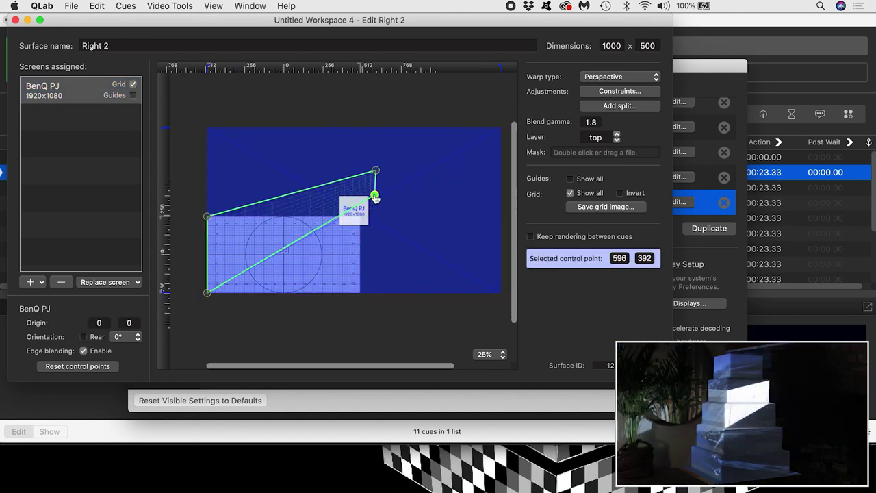
left_click_drag(207, 217, 333, 172)
left_click_drag(208, 292, 338, 198)
left_click_drag(360, 292, 372, 198)
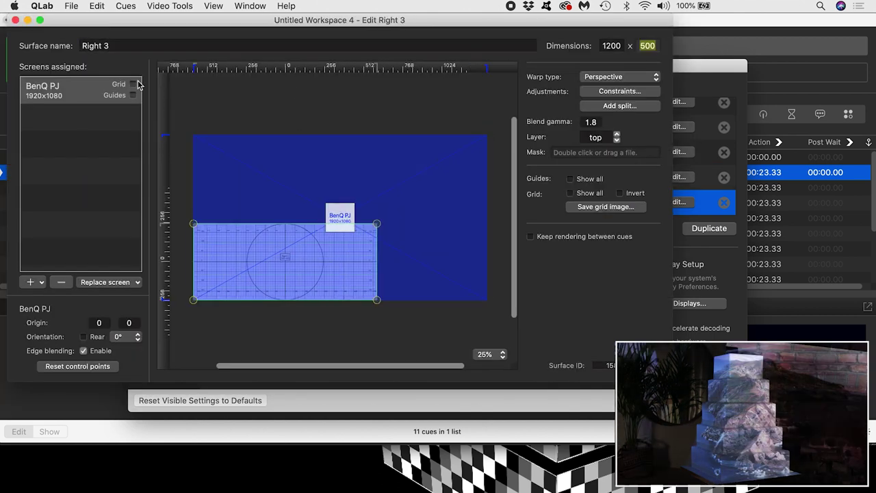
left_click_drag(377, 224, 365, 203)
left_click_drag(377, 300, 365, 226)
left_click_drag(193, 224, 327, 211)
left_click_drag(193, 299, 313, 231)
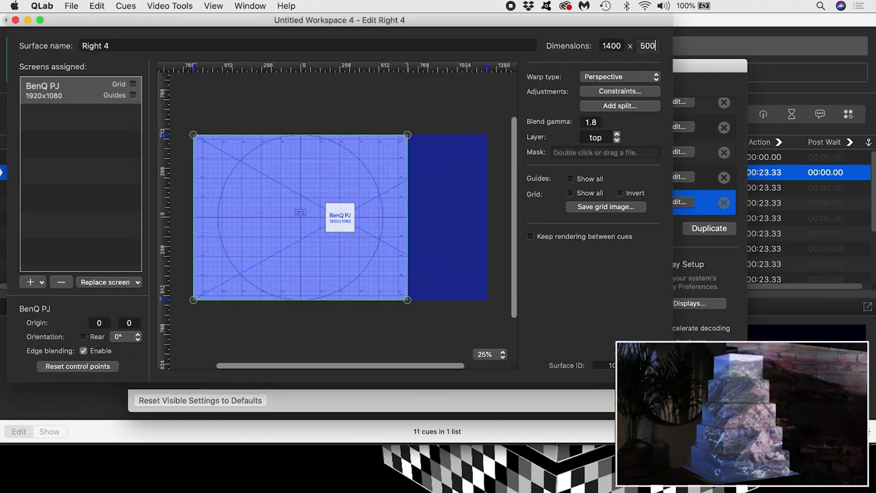
Step: Warp Right 4 and Right 5 onto their tiers, then close the editor and workspace settings
left_click_drag(407, 224, 370, 228)
left_click_drag(194, 223, 304, 236)
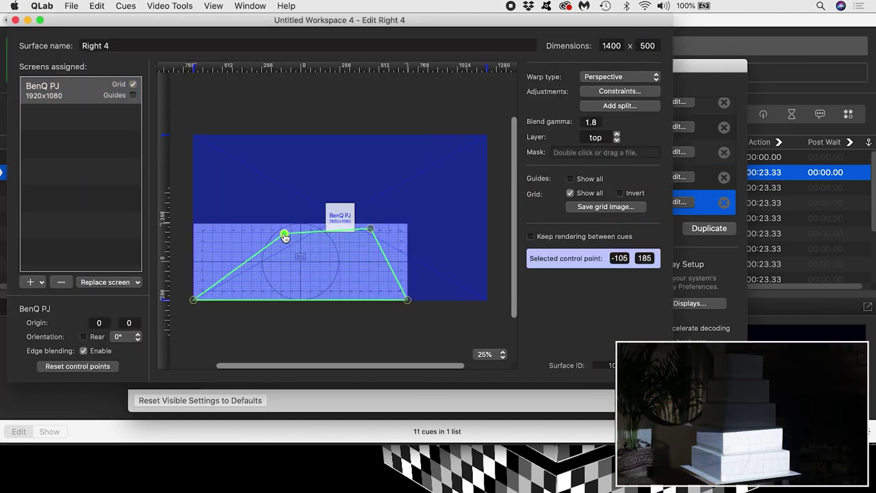
left_click_drag(407, 299, 368, 247)
left_click_drag(194, 299, 314, 229)
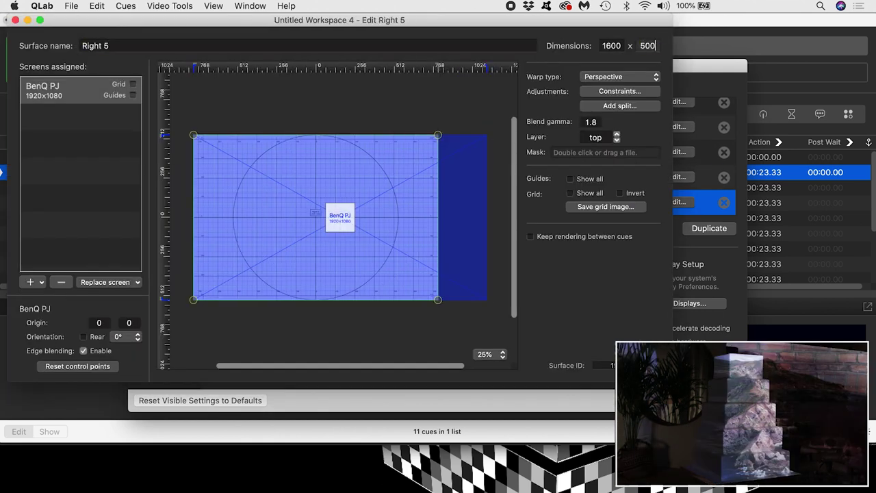
left_click_drag(438, 224, 376, 255)
left_click_drag(438, 299, 373, 266)
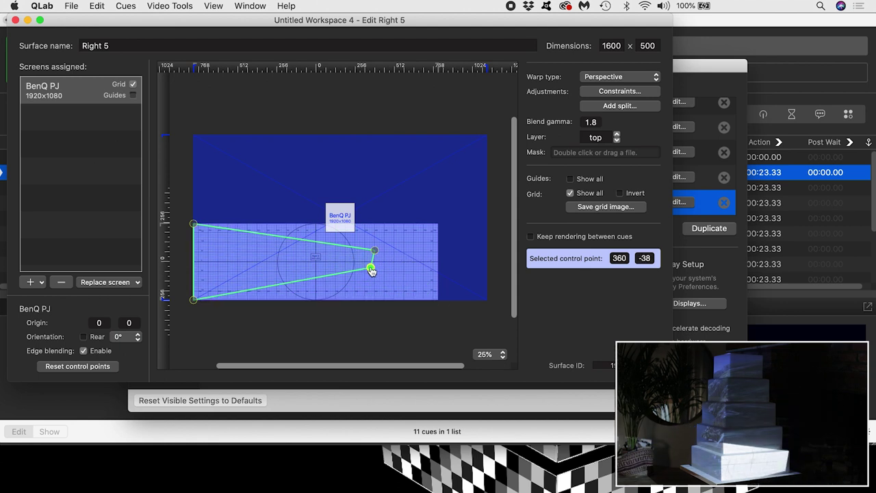
left_click_drag(194, 300, 313, 279)
left_click_drag(193, 224, 266, 249)
left_click(15, 20)
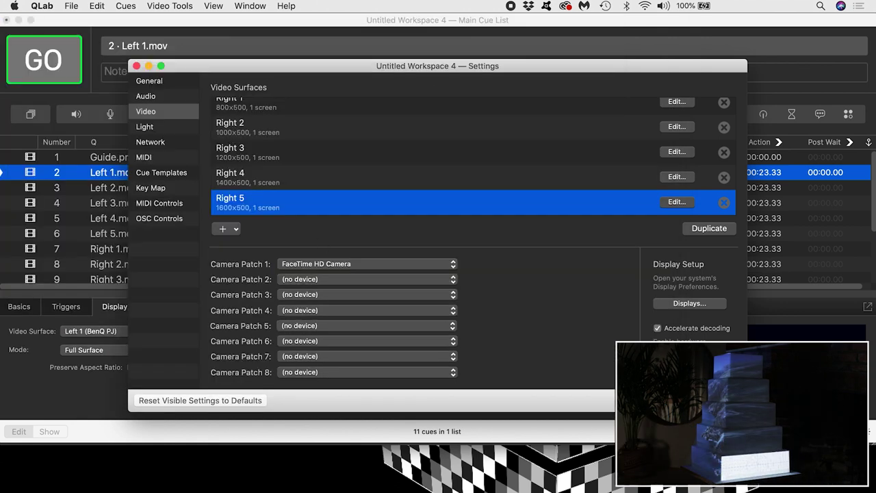
key("super+w")
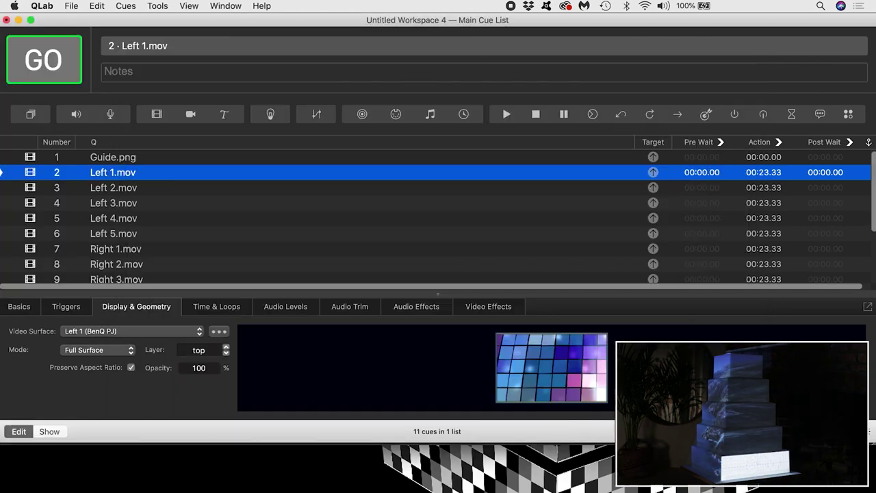
Step: Assign surfaces Left 2 through Left 5 to cues Left 2.mov through Left 5.mov
left_click(117, 195)
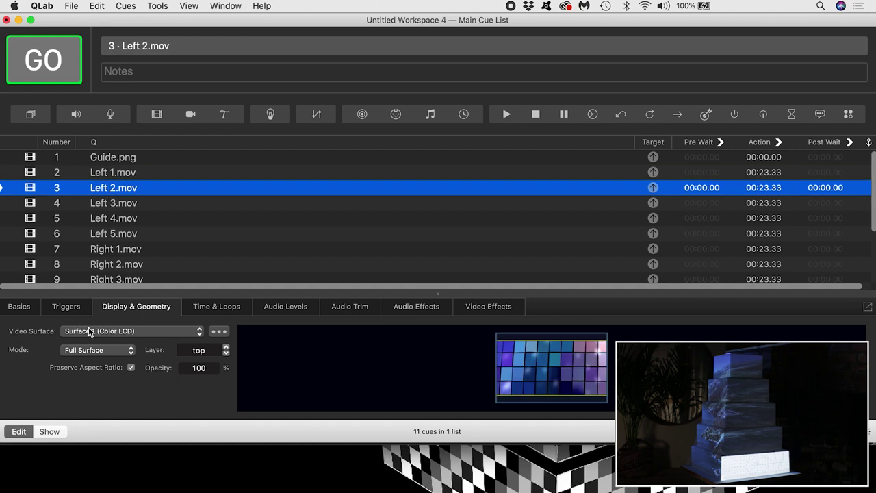
left_click(89, 331)
left_click(83, 366)
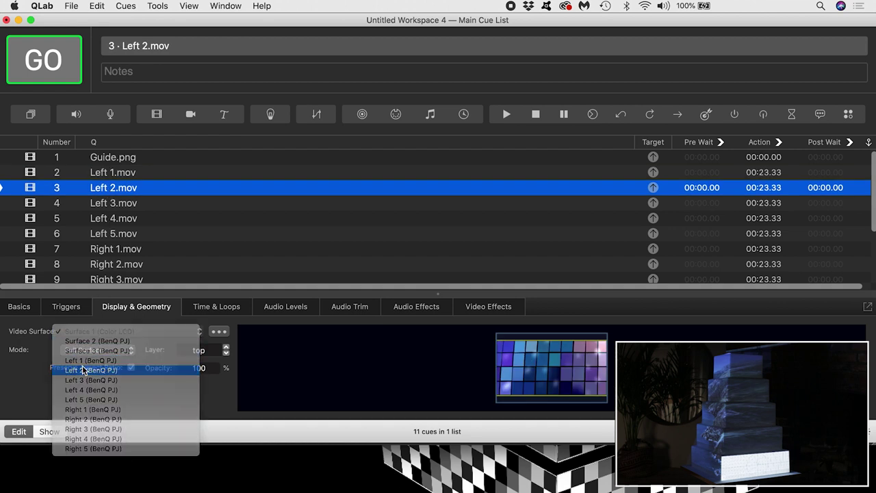
key("Down")
left_click(107, 219)
left_click(107, 234)
left_click(131, 331)
left_click(96, 356)
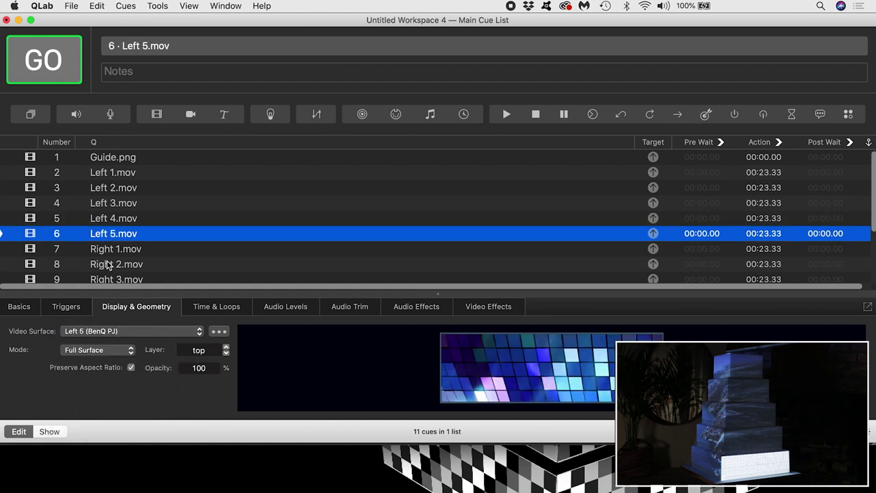
left_click(107, 249)
Step: Assign surfaces Right 1 through Right 5 to cues Right 1.mov through Right 5.mov
left_click(108, 264)
left_click(131, 332)
left_click(89, 415)
left_click(108, 277)
left_click(89, 426)
left_click(109, 241)
left_click(89, 442)
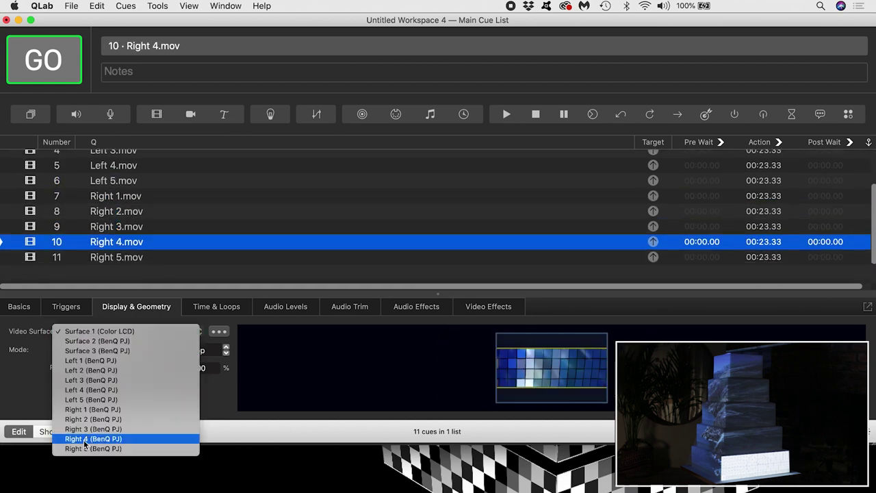
left_click(112, 257)
left_click(131, 331)
left_click(89, 457)
Step: Make Left 1.mov the current cue and select every cue in the list
scroll(253, 243, "up", 5)
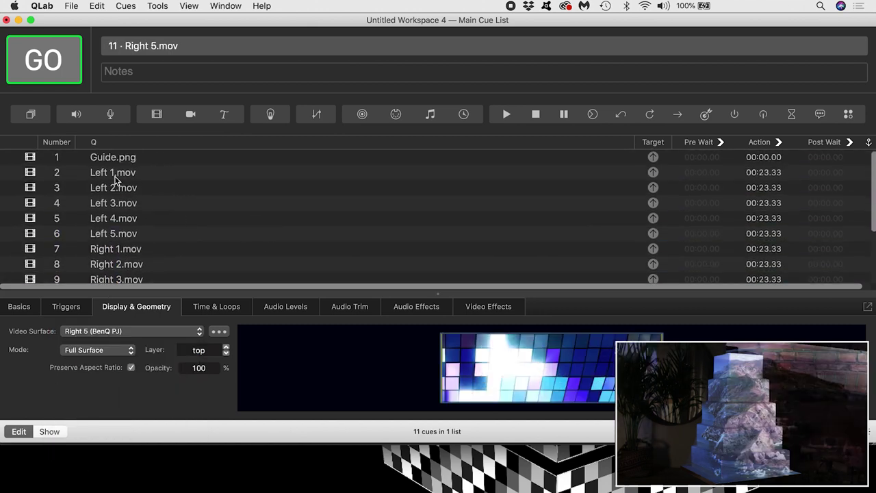
left_click(114, 174)
key("super+a")
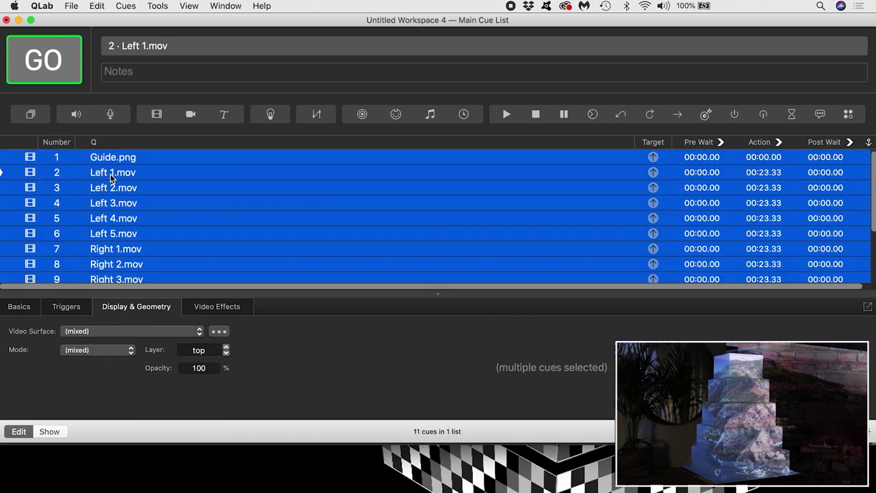
Step: Group the ten video cues, leaving out Guide.png, into group cue 1.5 in Timeline mode
left_click(110, 157, "super")
left_click(126, 7)
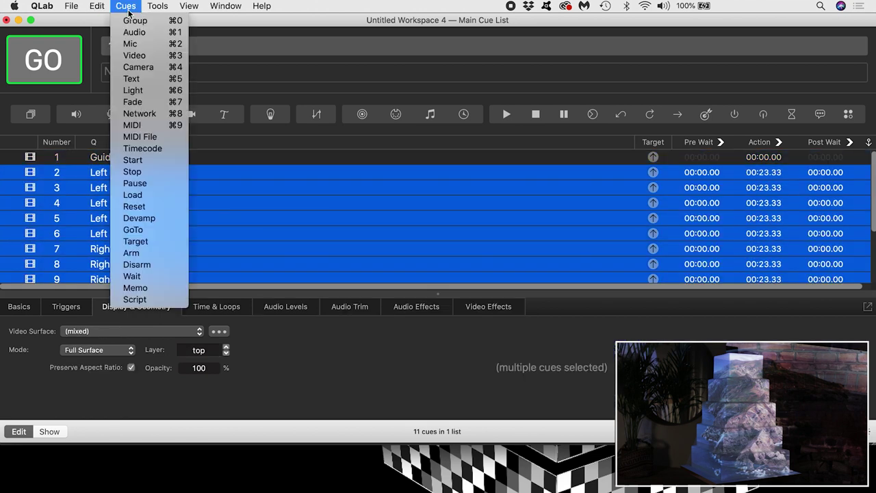
left_click(134, 20)
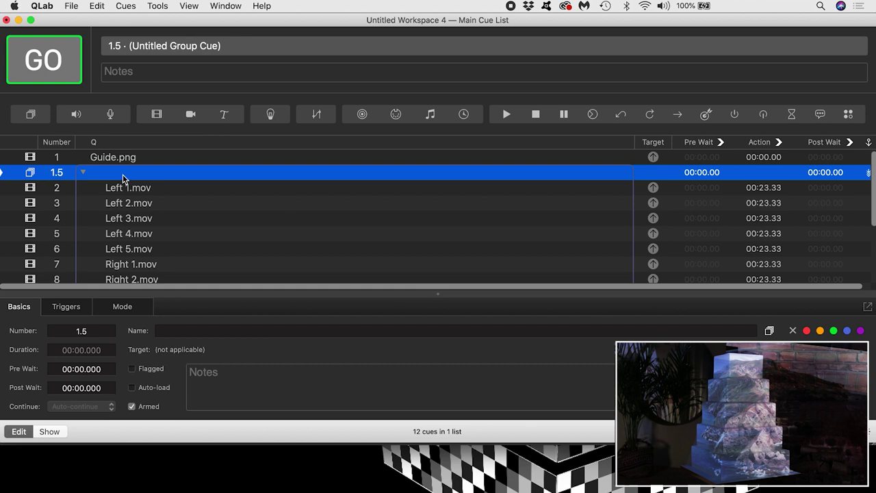
left_click(129, 310)
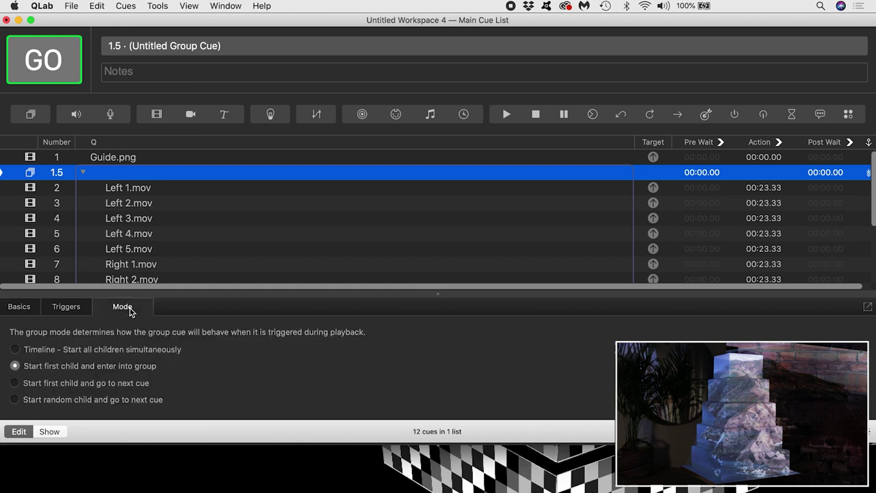
left_click(15, 349)
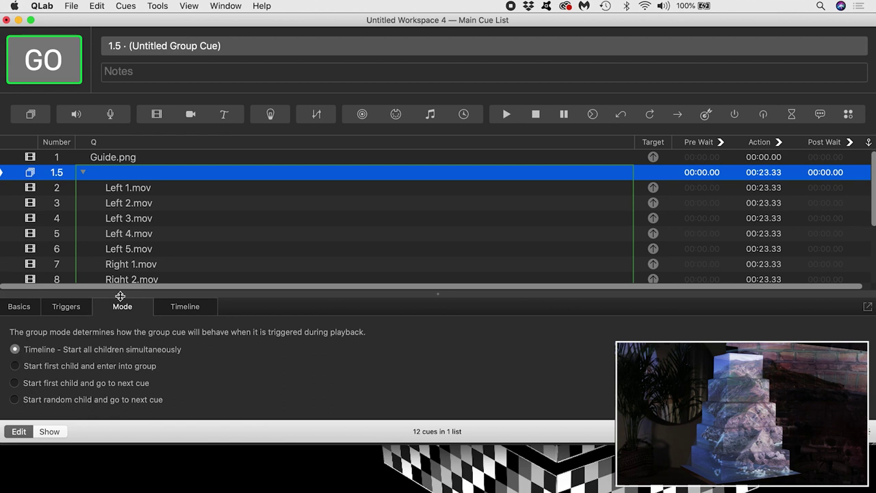
key("super+Tab")
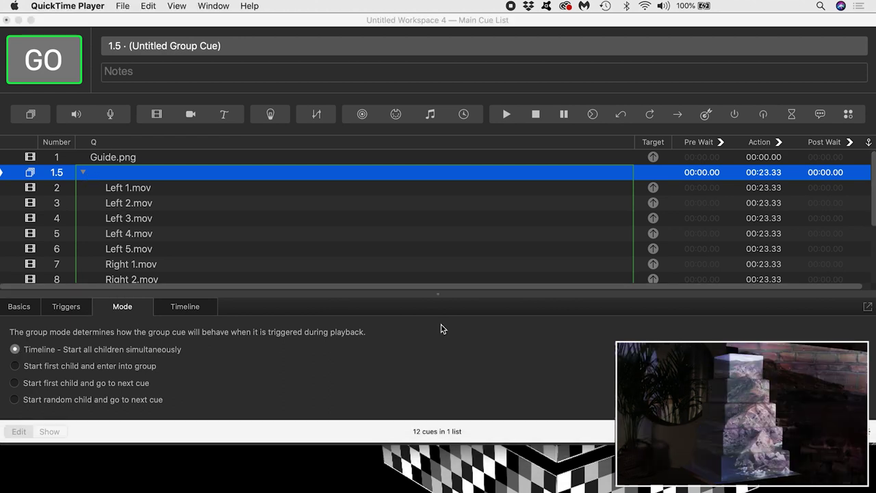
Step: Name group cue 1.5 'Video 1' and duplicate it with all its cues
double_click(169, 172)
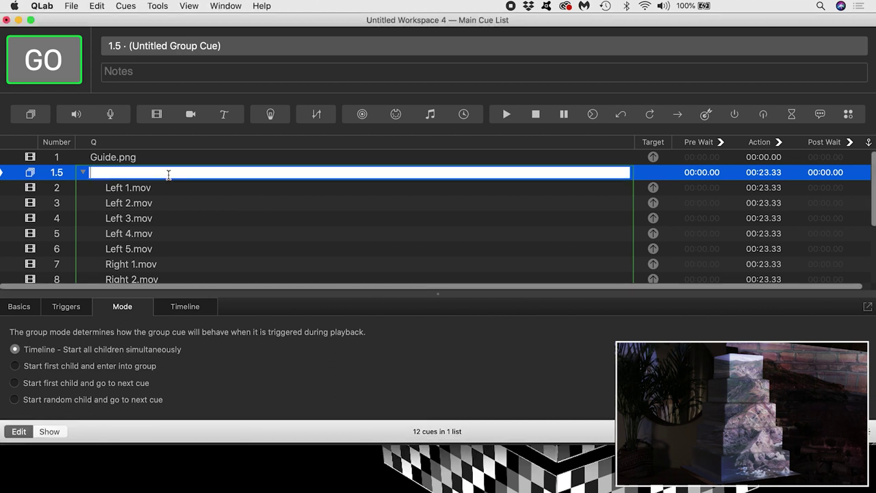
type("Video 1")
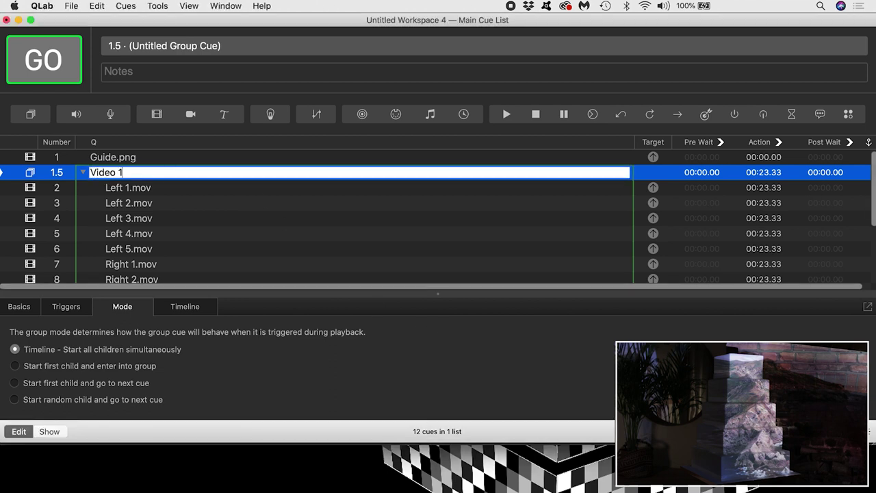
key("Return")
key("cmd+d")
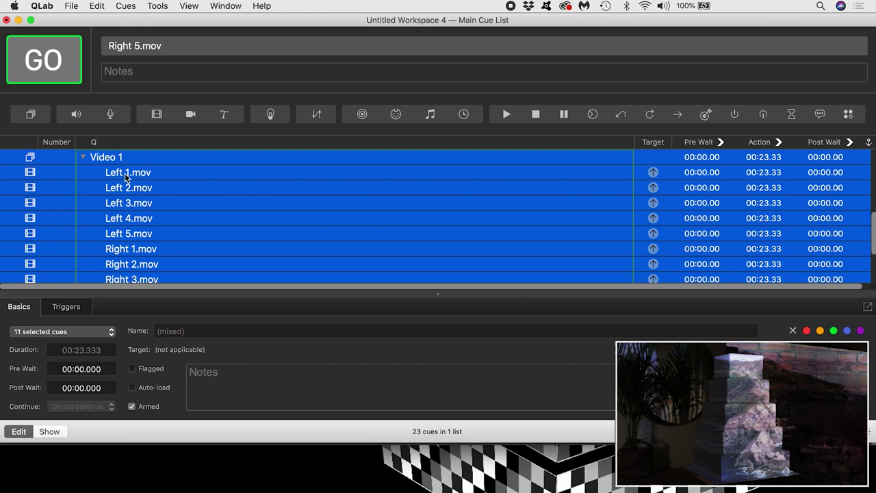
scroll(128, 236, "up", 5)
scroll(130, 239, "down", 5)
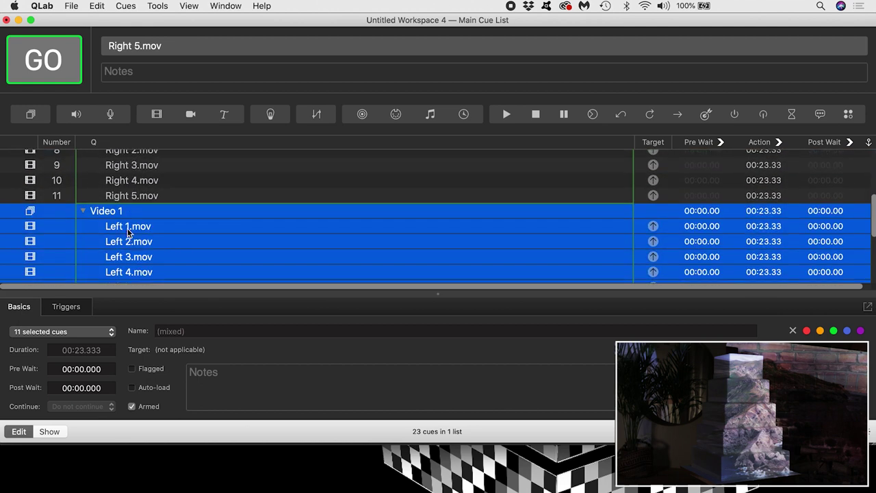
Step: Rename the duplicated group to 'Video 2' and check its cue's name and target file
double_click(126, 208)
key("Right")
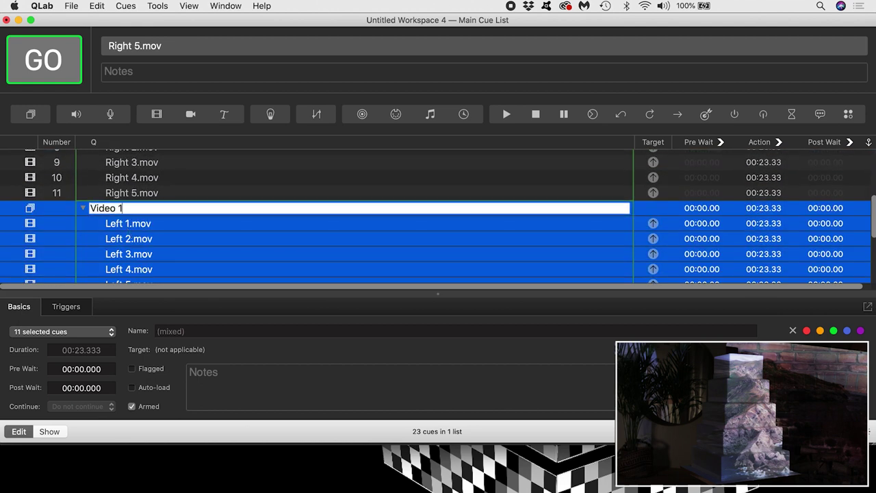
type("2")
key("Return")
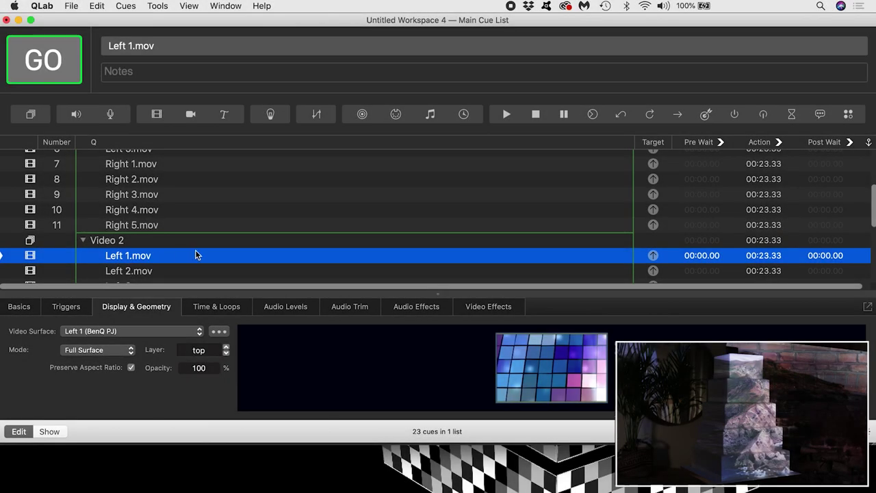
left_click(21, 306)
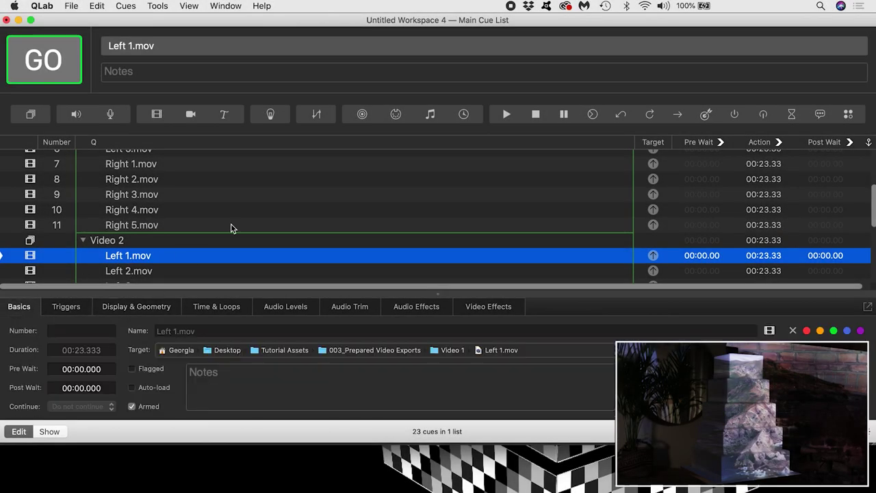
key("super+Tab")
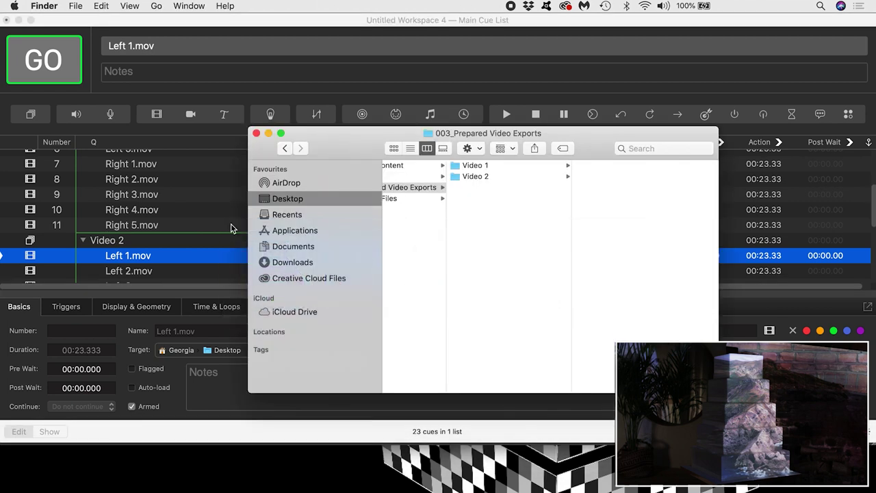
Step: From the Video 2 folder, retarget the first Video 2 cues to Left 1_1.mov and Left 2_1.mov
left_click(492, 175)
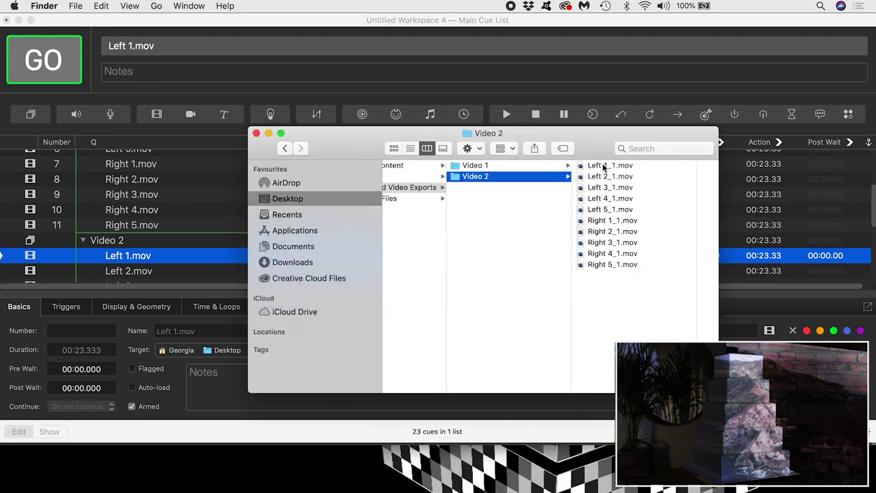
left_click_drag(602, 167, 220, 352)
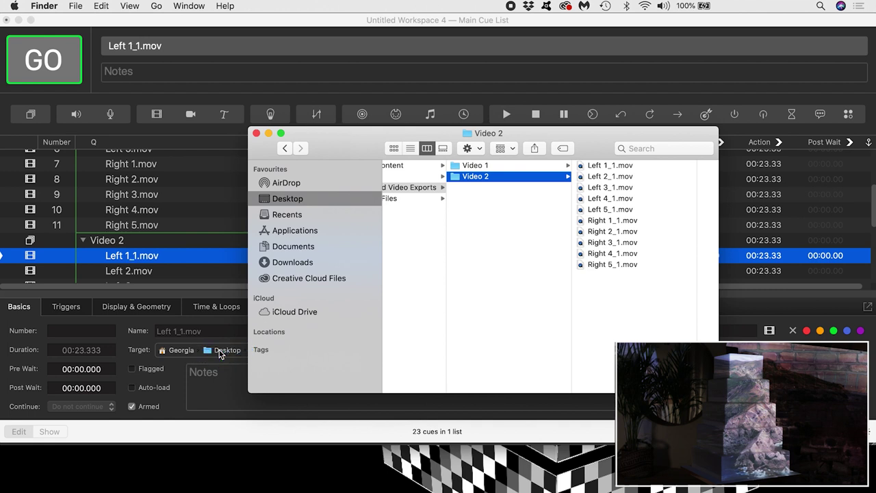
left_click(130, 275)
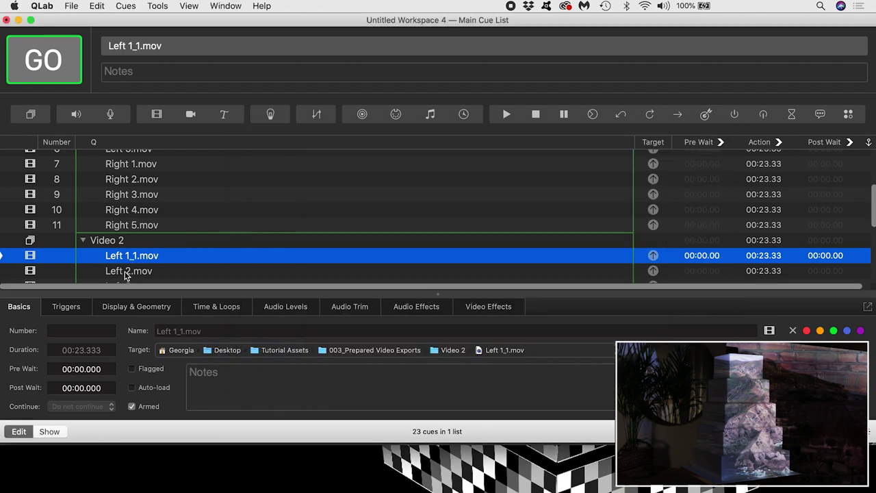
left_click(141, 273)
key("super+Tab")
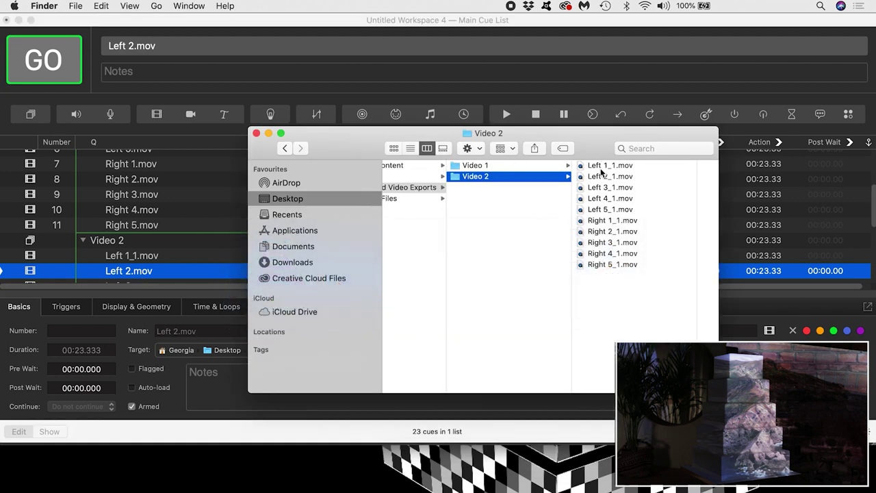
key("Down")
left_click_drag(467, 179, 146, 274)
Step: Drag the next _1.mov files onto their matching cues in the Video 2 group
scroll(147, 271, "down", 4)
left_click(128, 174)
key("super+Tab")
key("Down")
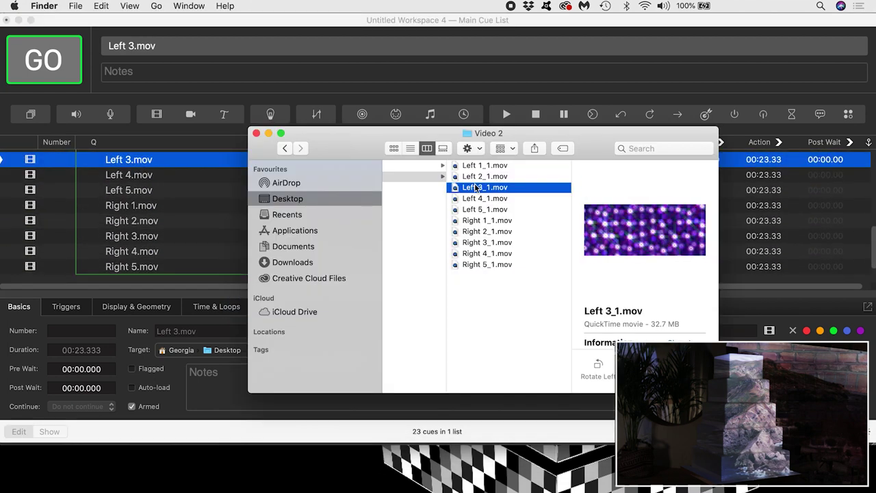
left_click(129, 189)
left_click_drag(485, 187, 130, 173)
left_click(136, 306)
left_click(121, 197)
key("super+Tab")
left_click(131, 205)
left_click_drag(484, 209, 131, 205)
Step: Retarget the remaining Video 2 cues to their _1.mov versions, through Right 4_1.mov
left_click(131, 220)
left_click(136, 236)
left_click_drag(486, 230, 136, 236)
left_click(127, 251)
key("super+Tab")
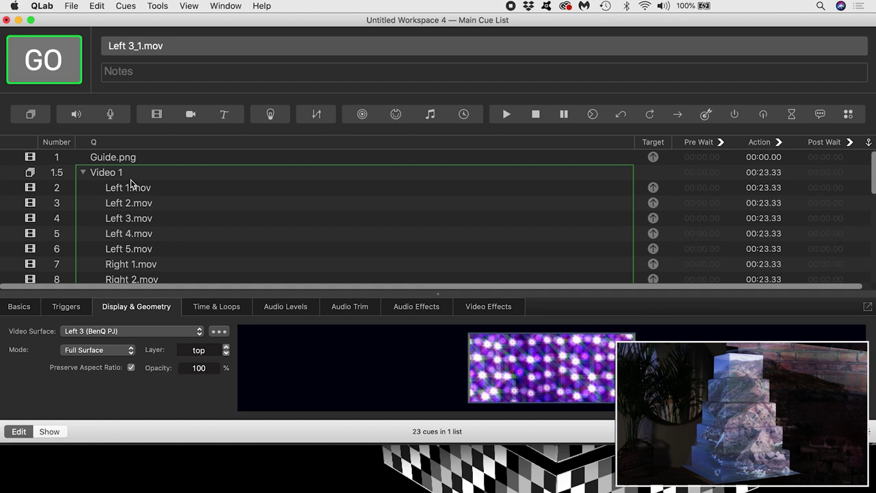
left_click(120, 172)
Step: Set both the Video 1 and Video 2 groups to Auto-follow
scroll(137, 237, "down", 3)
left_click(118, 239, "super")
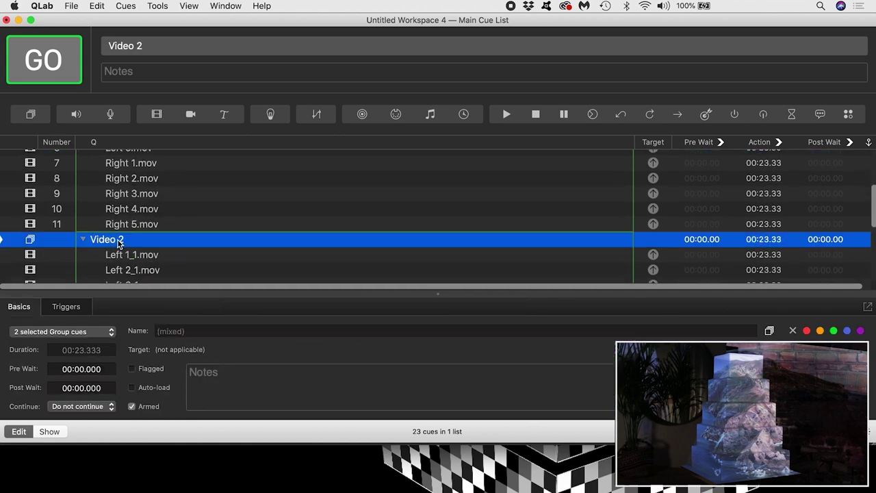
left_click(88, 406)
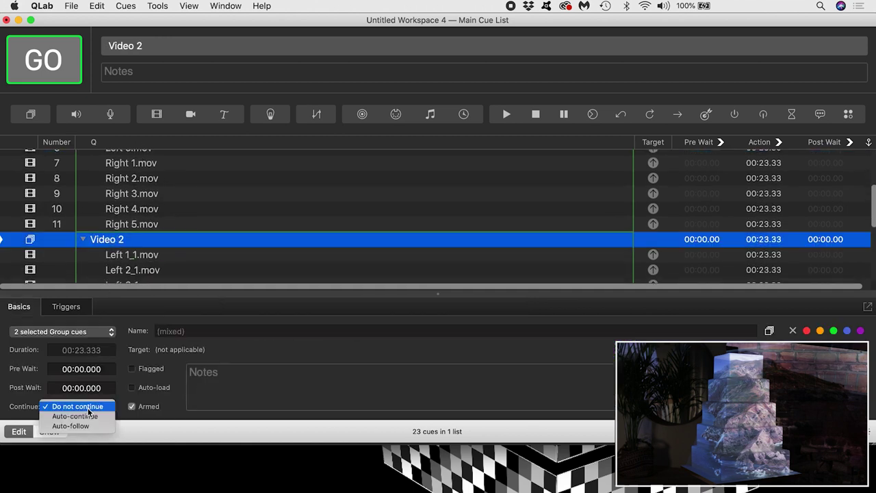
left_click(77, 424)
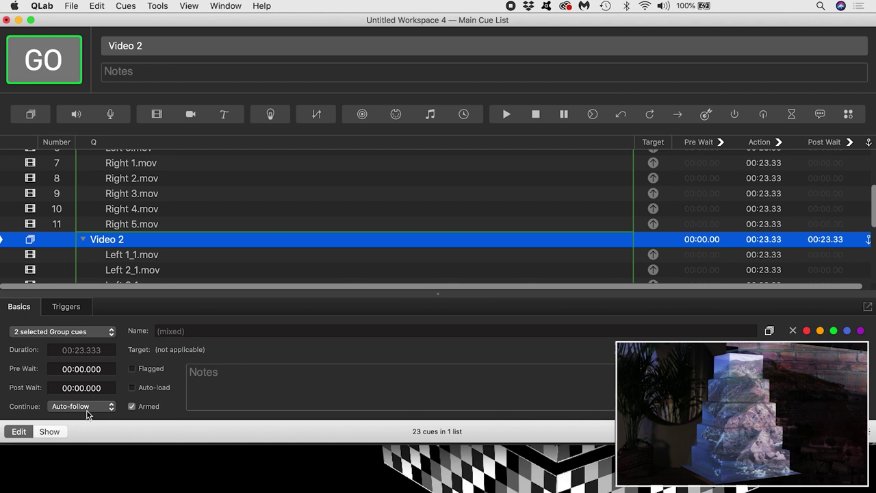
Step: Add Start cue 12 targeting cue 1.5, the Video 1 group
scroll(139, 267, "down", 5)
left_click(139, 269)
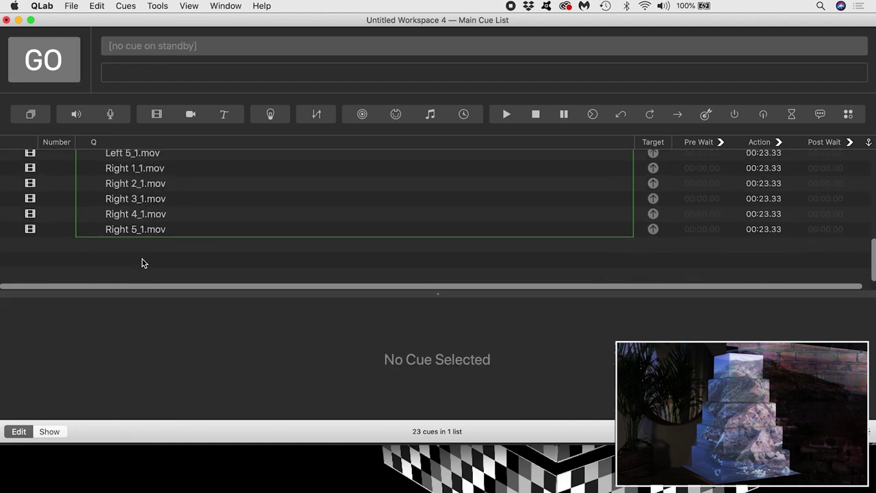
left_click(506, 113)
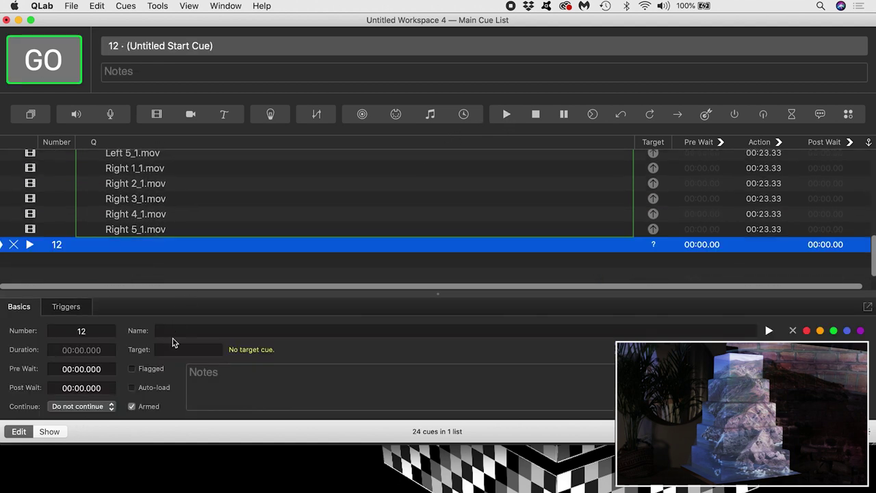
scroll(169, 173, "up", 2)
scroll(169, 172, "up", 8)
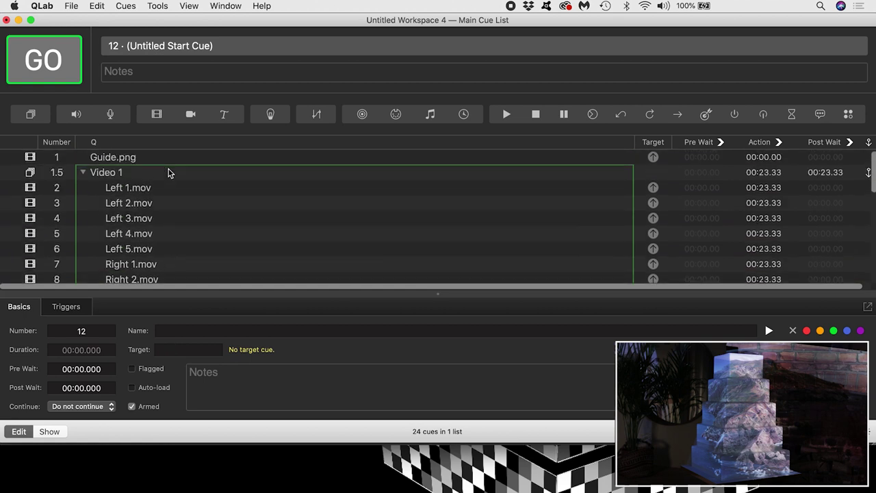
left_click(187, 350)
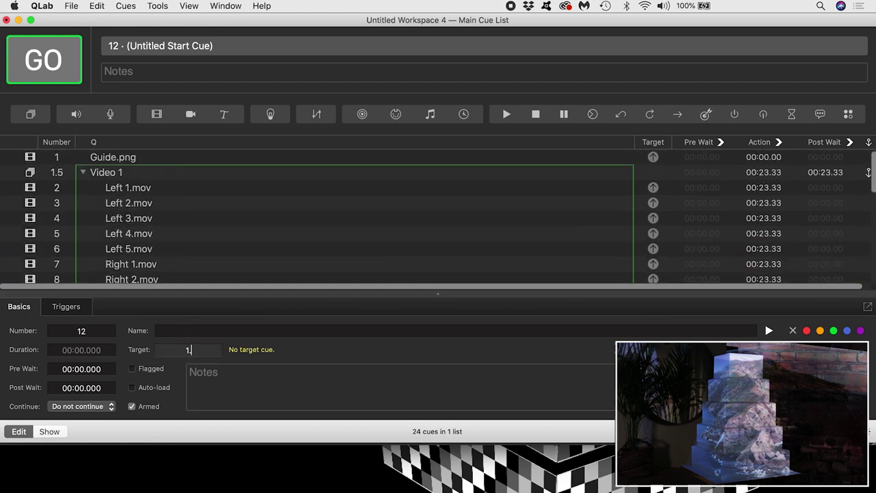
type("1.5")
key("Return")
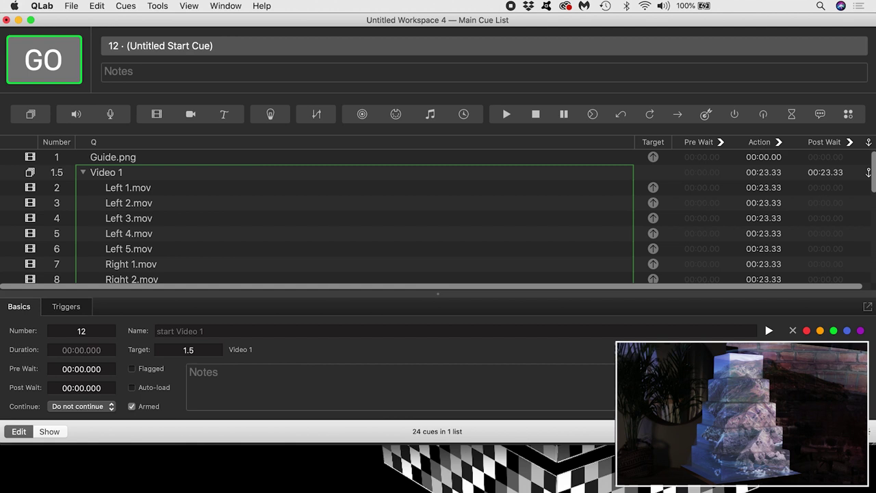
Step: Fire the Video 1 group with GO so all tier clips project onto the cake
left_click(128, 172)
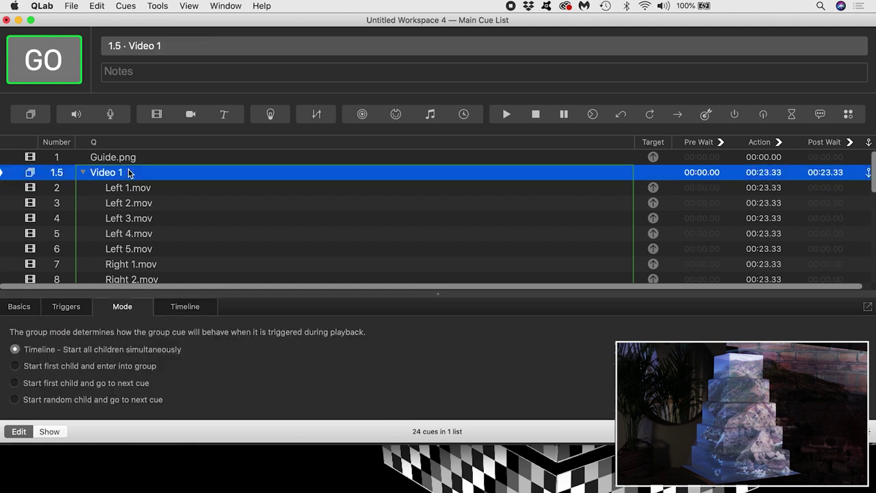
key("space")
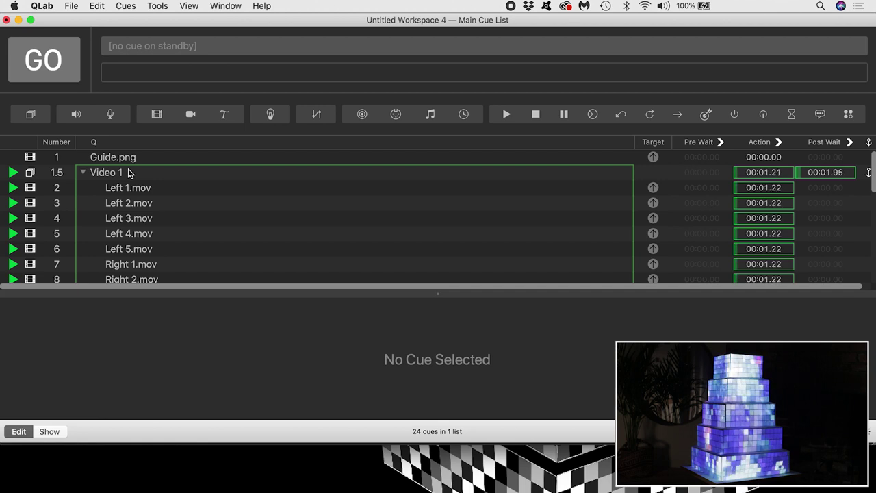